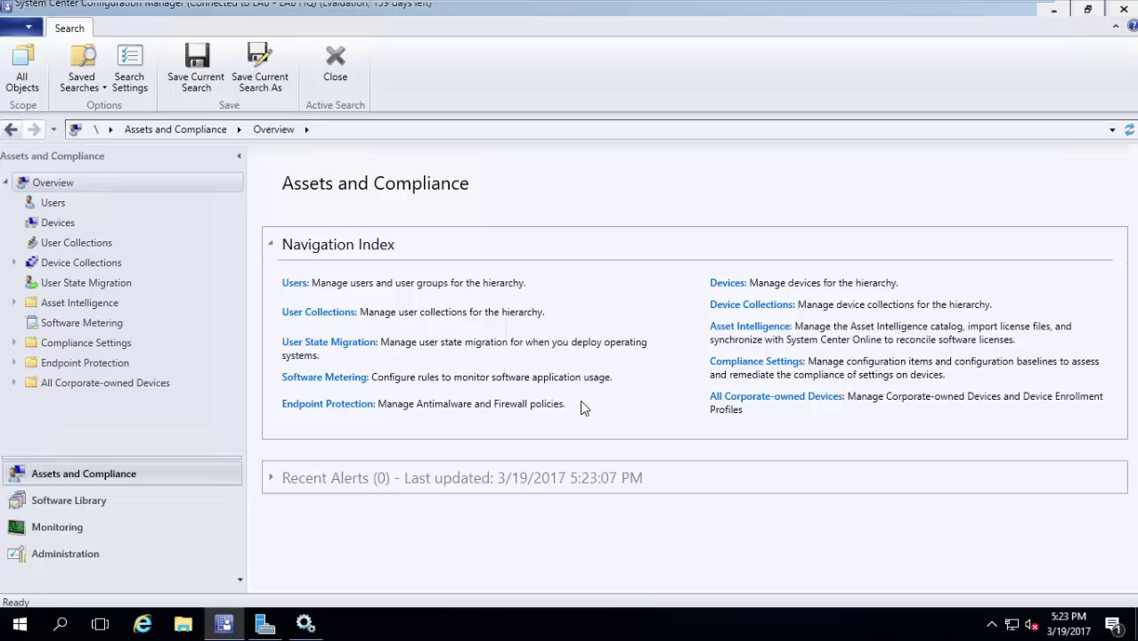
- Start adding site system roles to the SCCM01.Lab.com server from the Servers and Site System Roles in Administration
{"action": "left_click", "coordinate": [140, 556]}
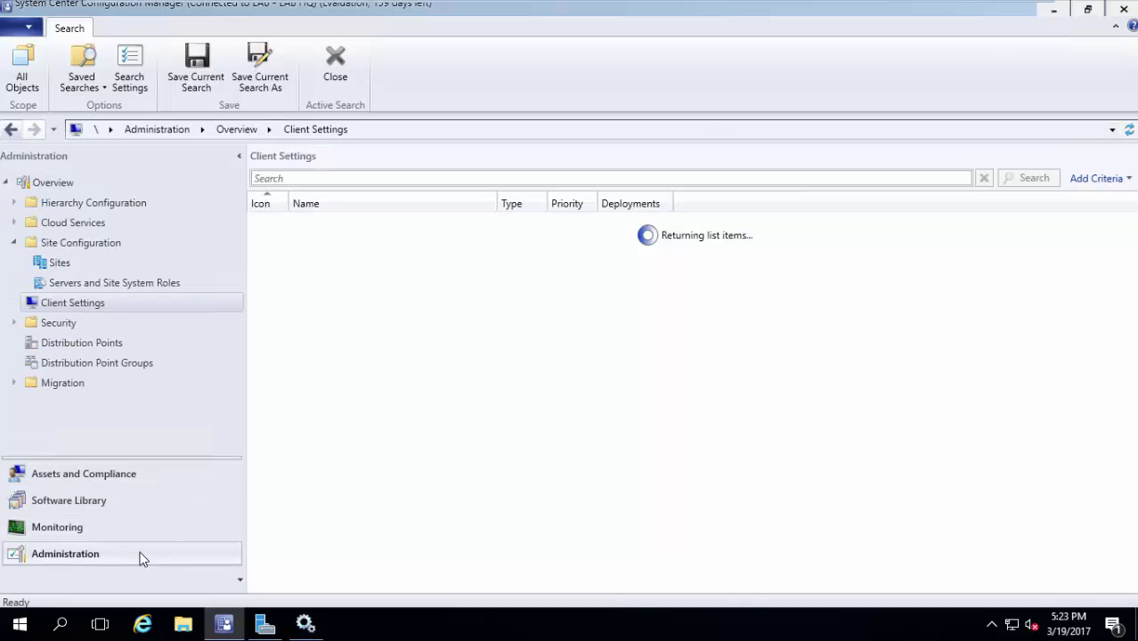
{"action": "left_click", "coordinate": [76, 284]}
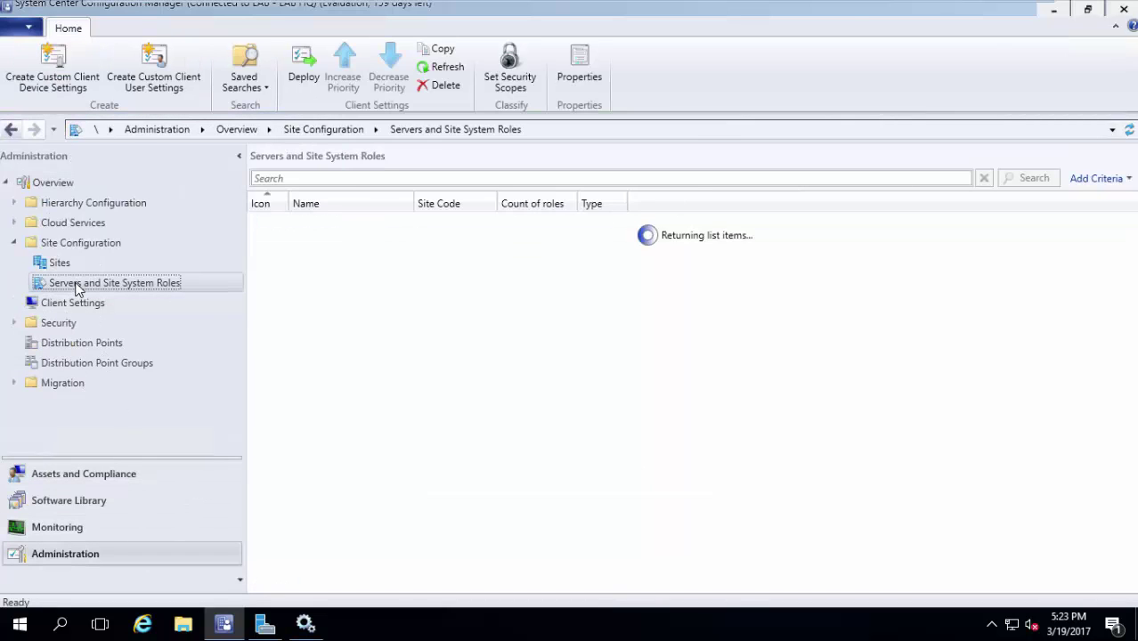
{"action": "left_click", "coordinate": [345, 223]}
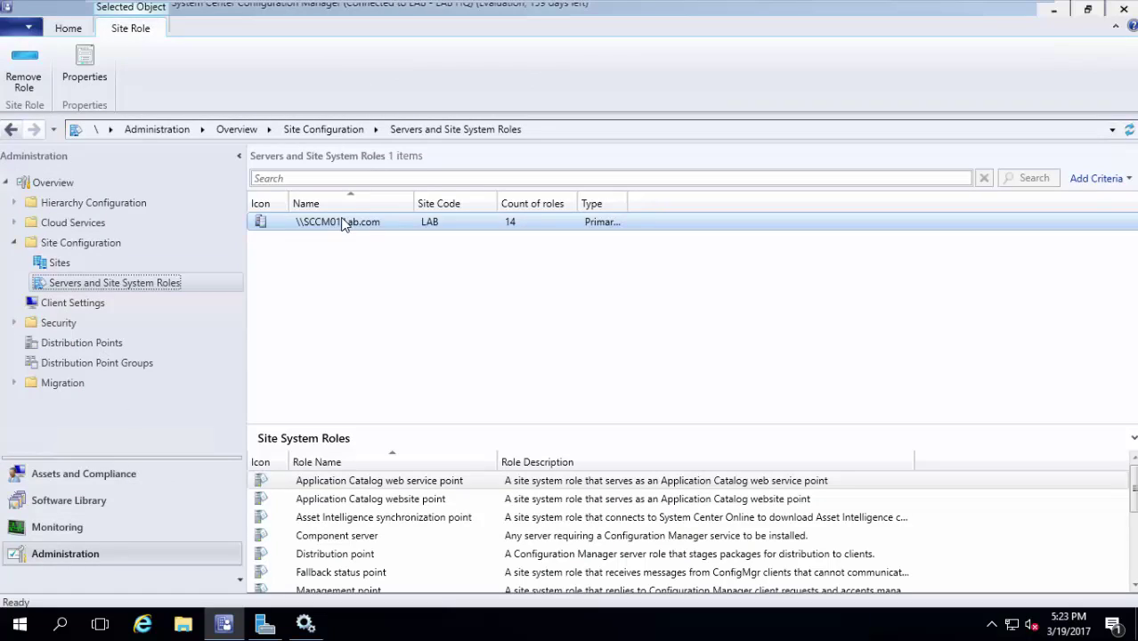
{"action": "right_click", "coordinate": [345, 224]}
{"action": "left_click", "coordinate": [394, 236]}
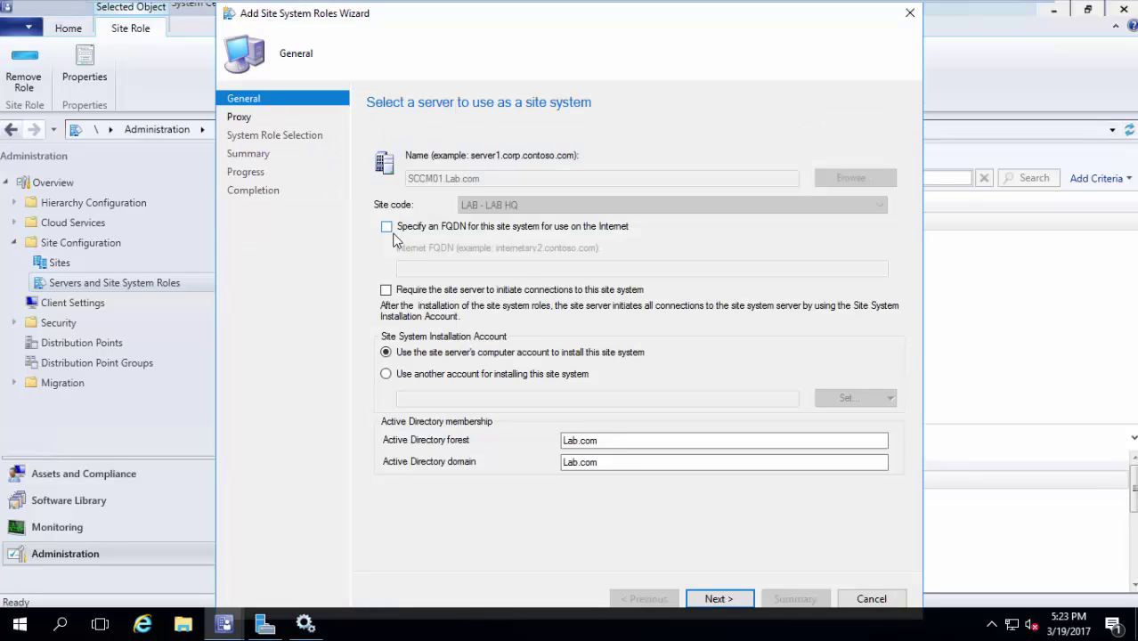
- Keep the wizard's default general and proxy settings and select the Endpoint Protection point role for the server
{"action": "left_click", "coordinate": [719, 599]}
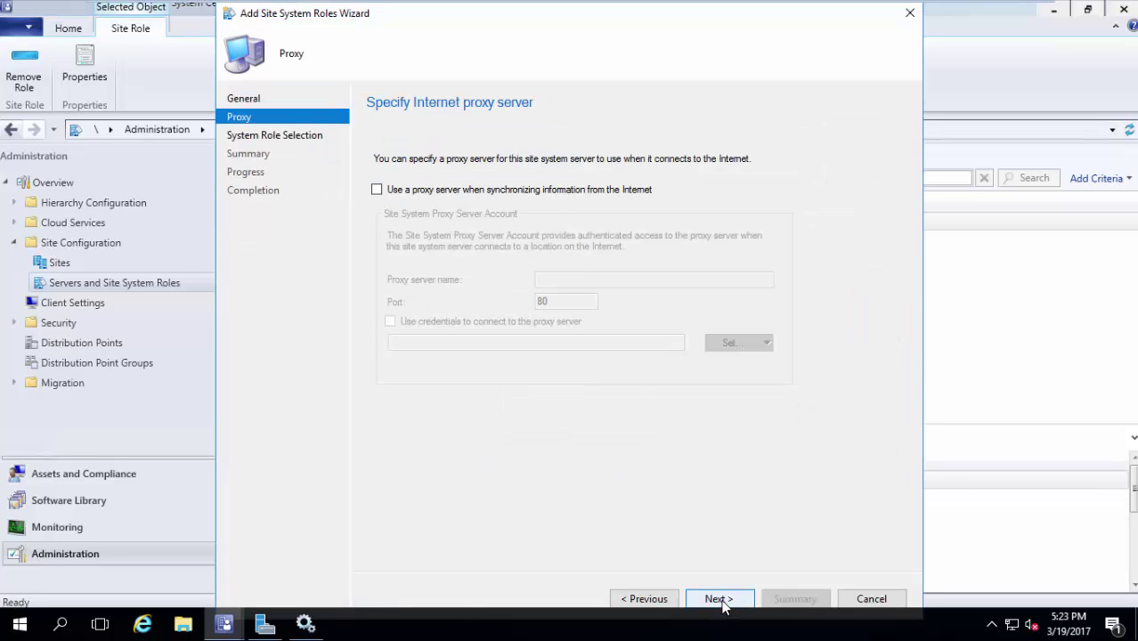
{"action": "left_click", "coordinate": [719, 599]}
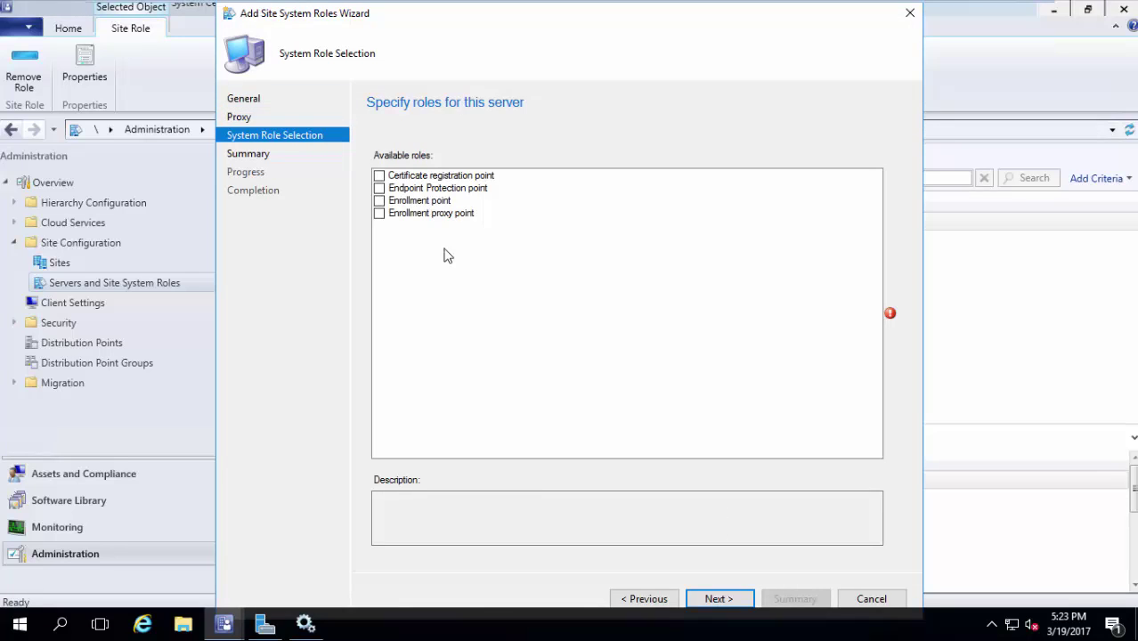
{"action": "left_click", "coordinate": [381, 188]}
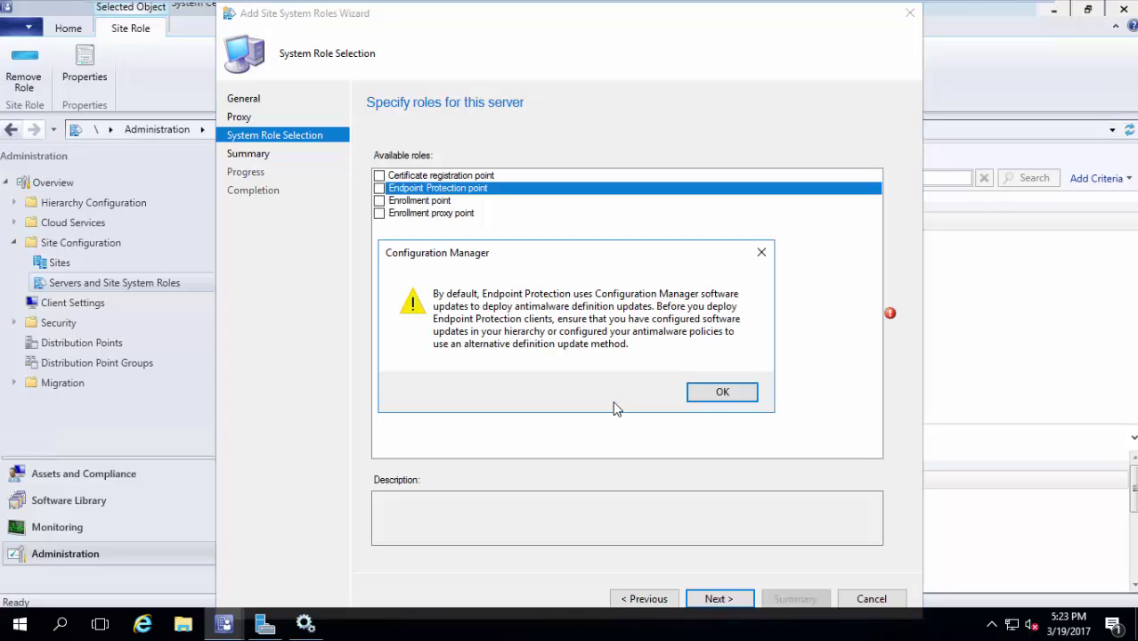
{"action": "left_click", "coordinate": [751, 400]}
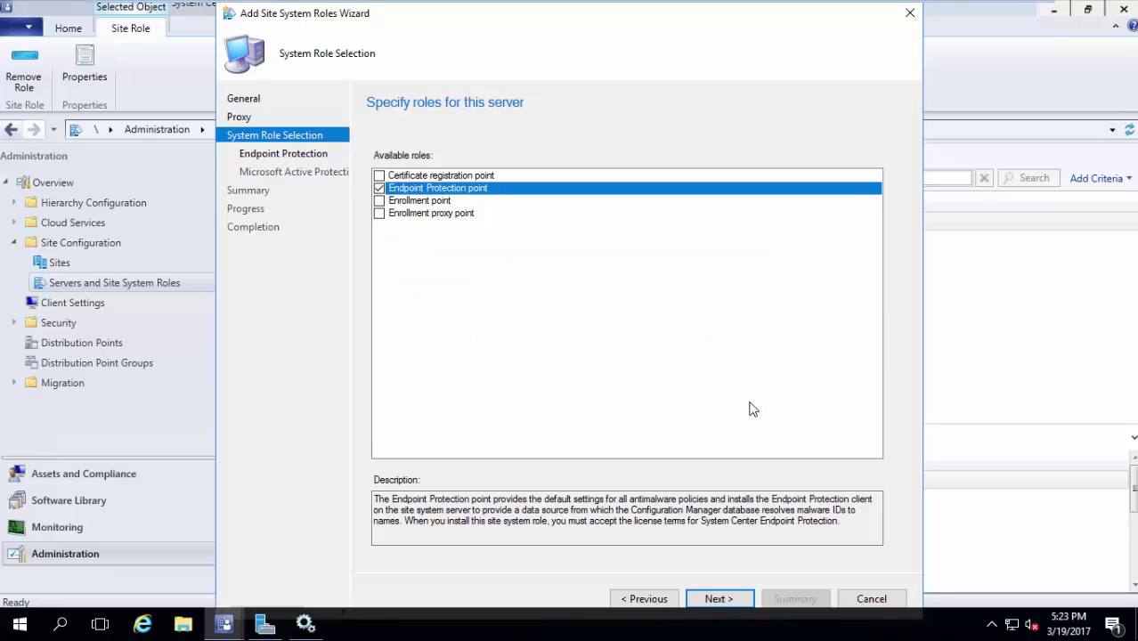
{"action": "left_click", "coordinate": [741, 599]}
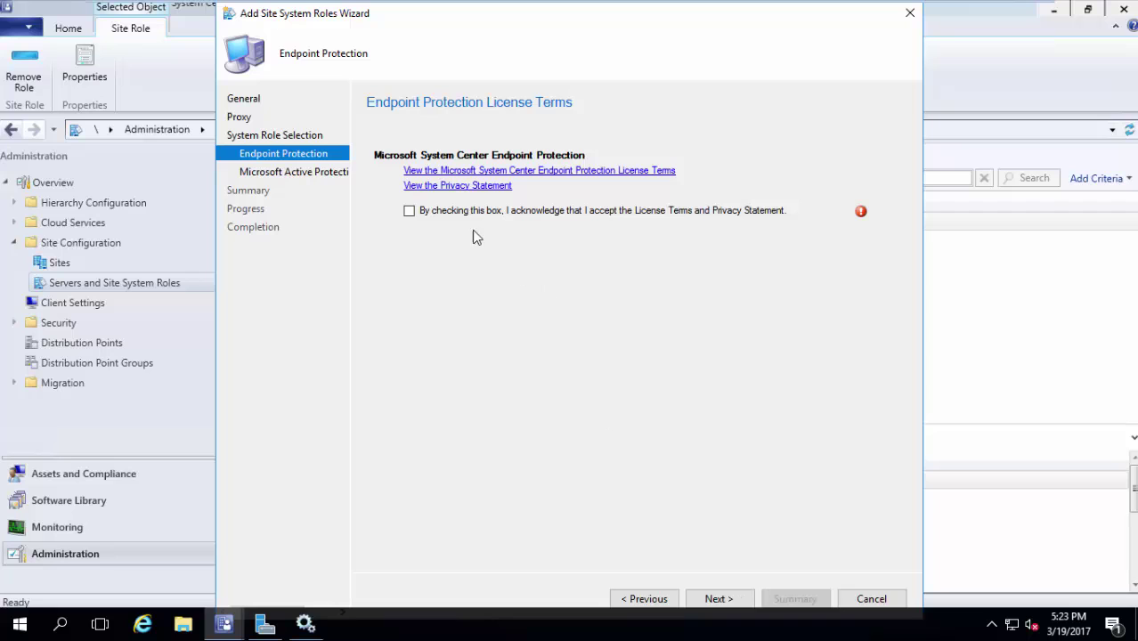
- Accept the Endpoint Protection license terms and complete the role installation with Basic MAPS membership
{"action": "left_click", "coordinate": [438, 213]}
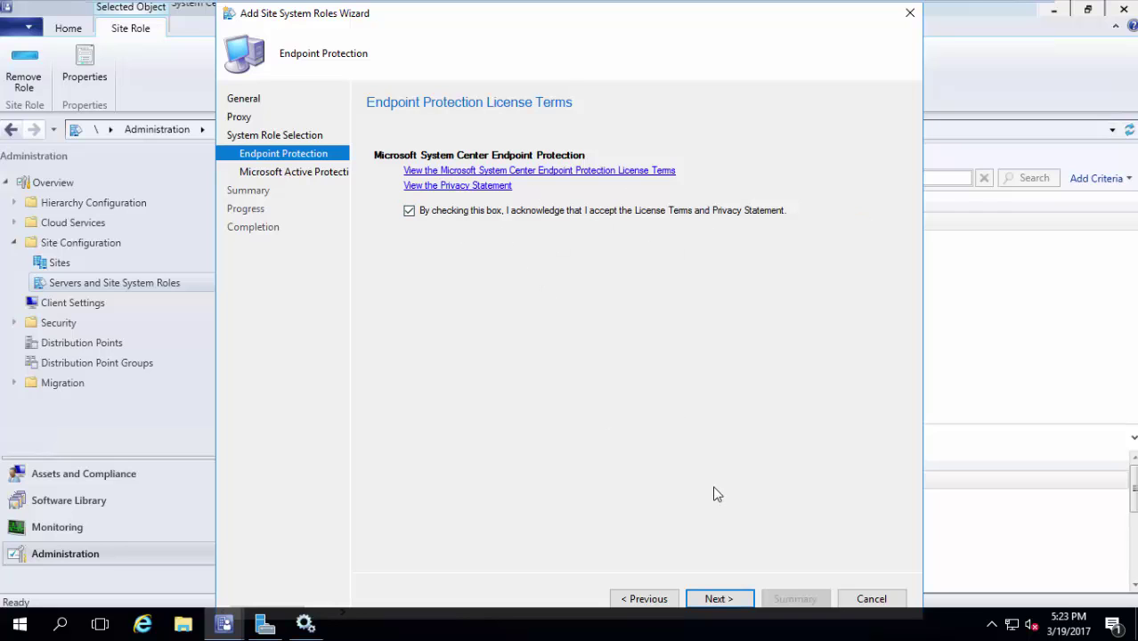
{"action": "left_click", "coordinate": [725, 600]}
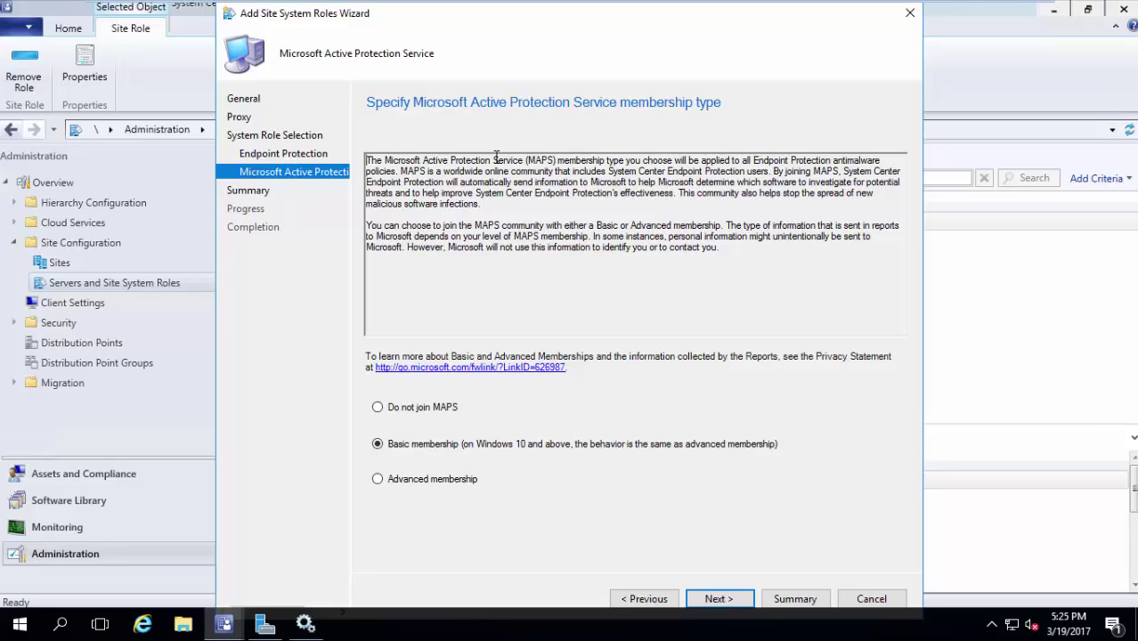
{"action": "left_click", "coordinate": [711, 598]}
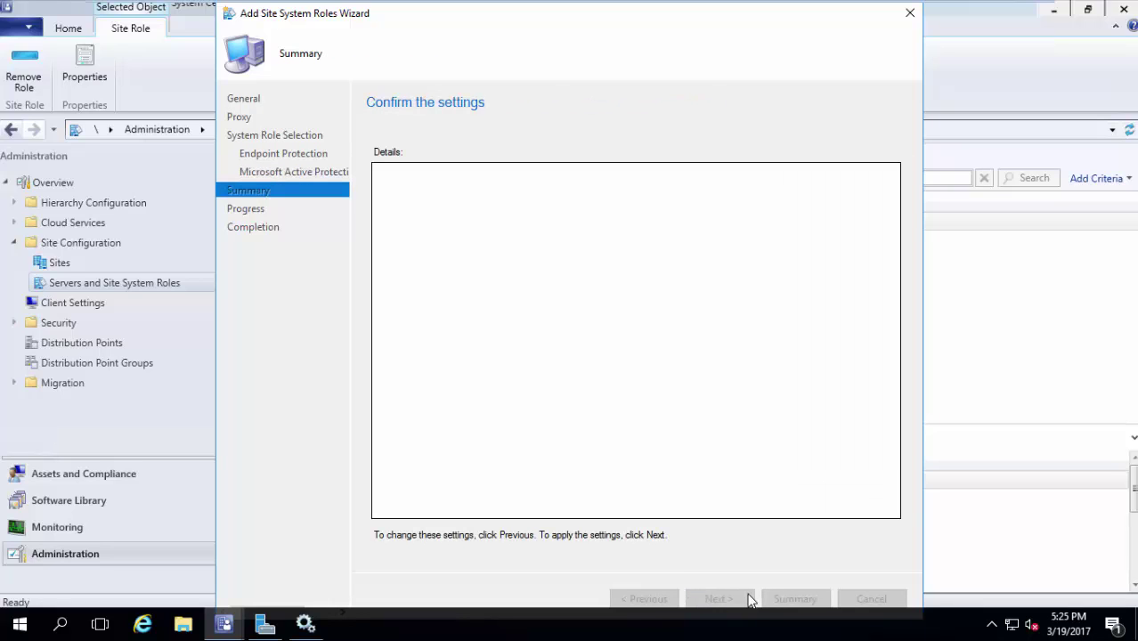
{"action": "left_click", "coordinate": [743, 600]}
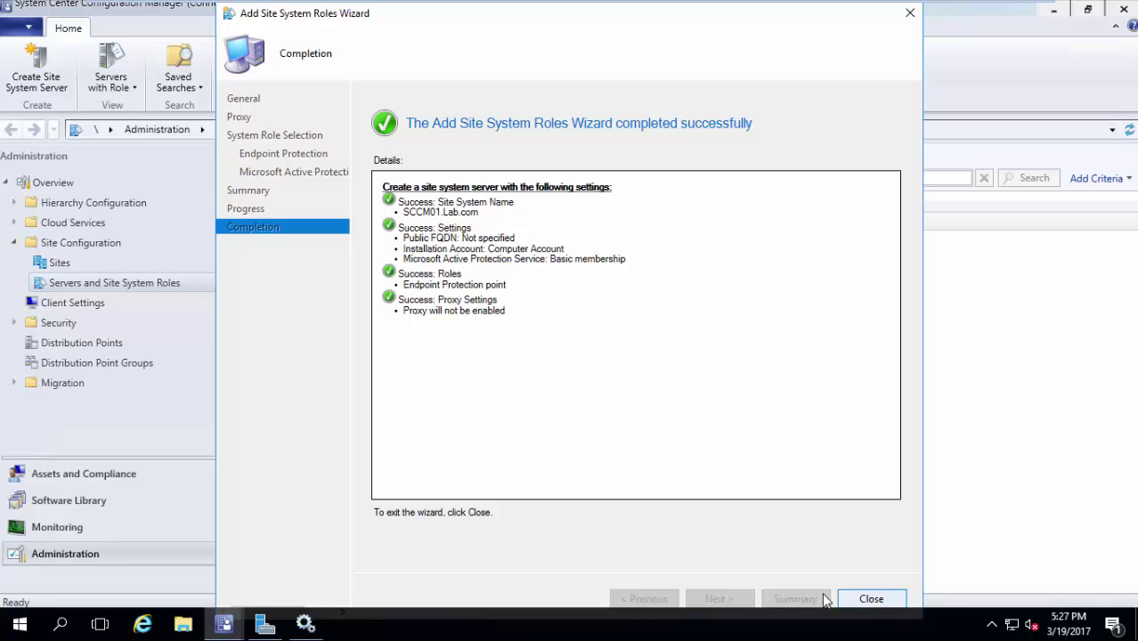
{"action": "left_click", "coordinate": [871, 598]}
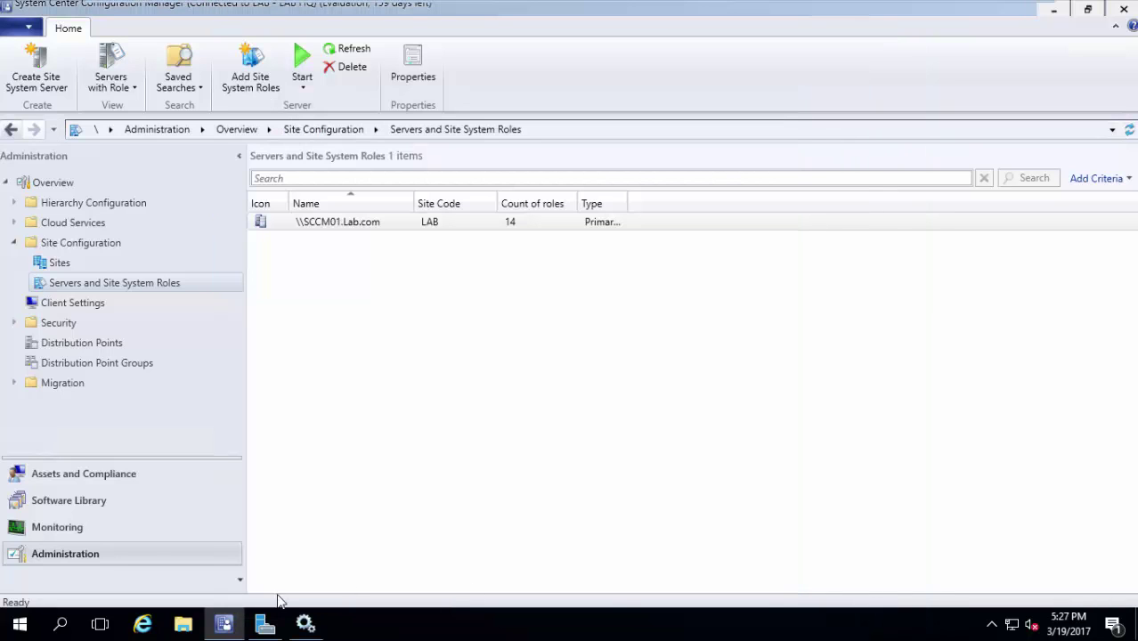
- In the Default Client Settings, set managing the Endpoint Protection client on client computers to Yes and save
{"action": "left_click", "coordinate": [64, 301]}
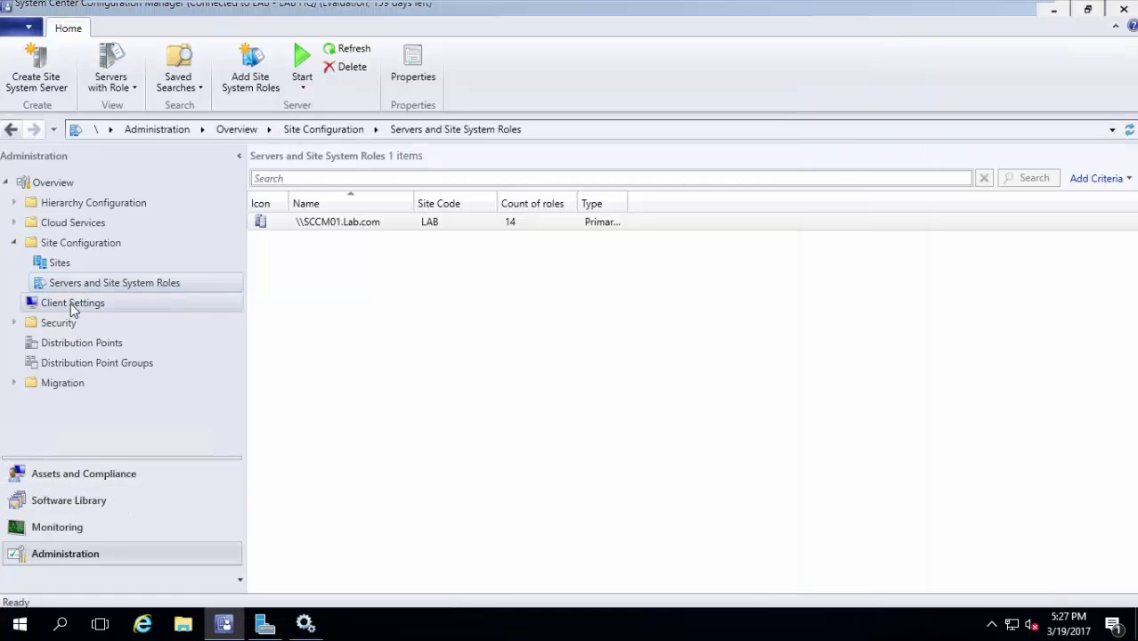
{"action": "left_click", "coordinate": [389, 250]}
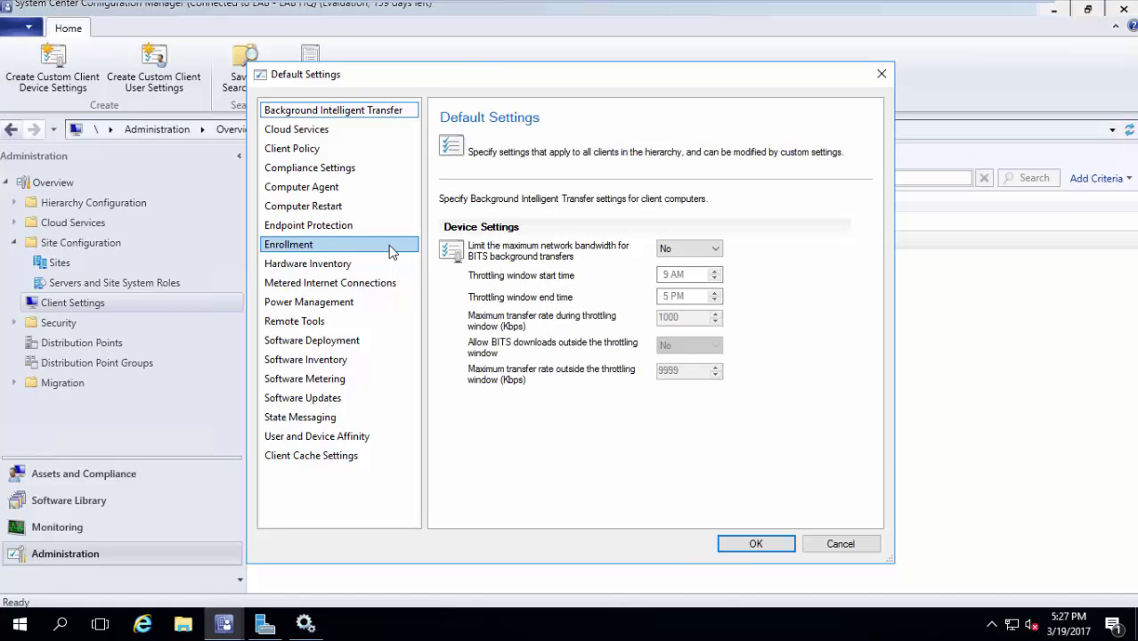
{"action": "left_click", "coordinate": [368, 226]}
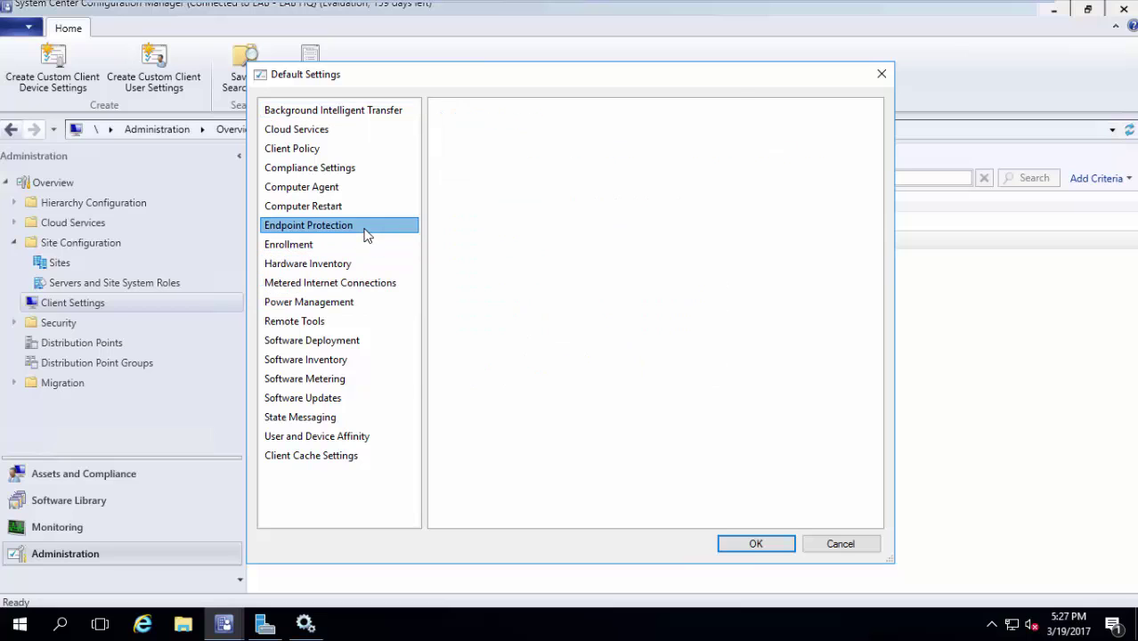
{"action": "left_click", "coordinate": [699, 252]}
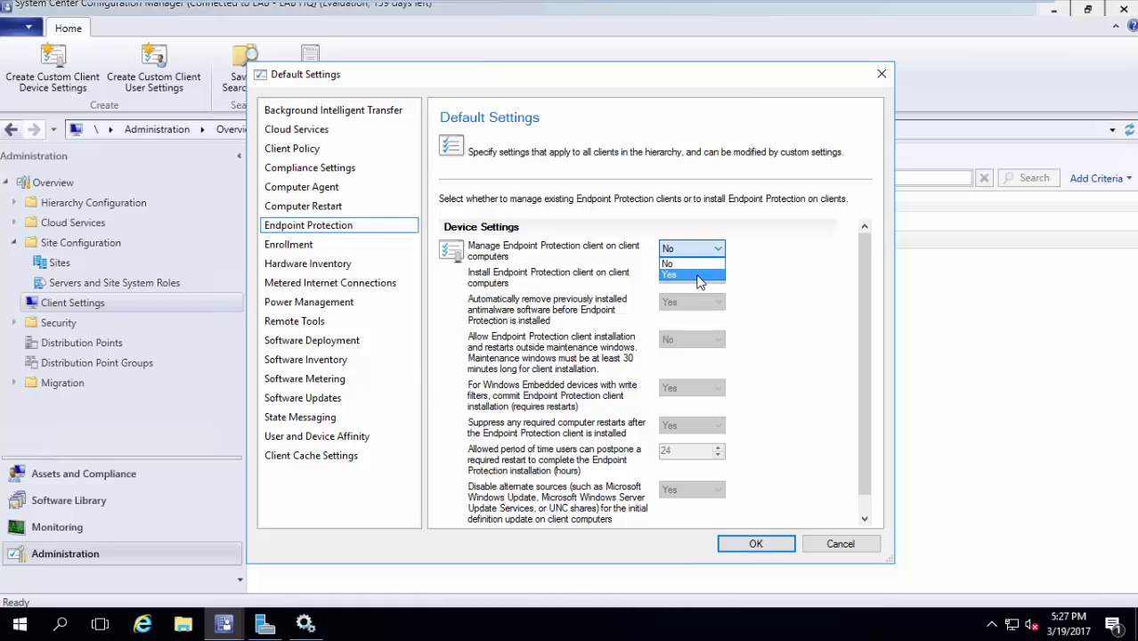
{"action": "left_click", "coordinate": [699, 277]}
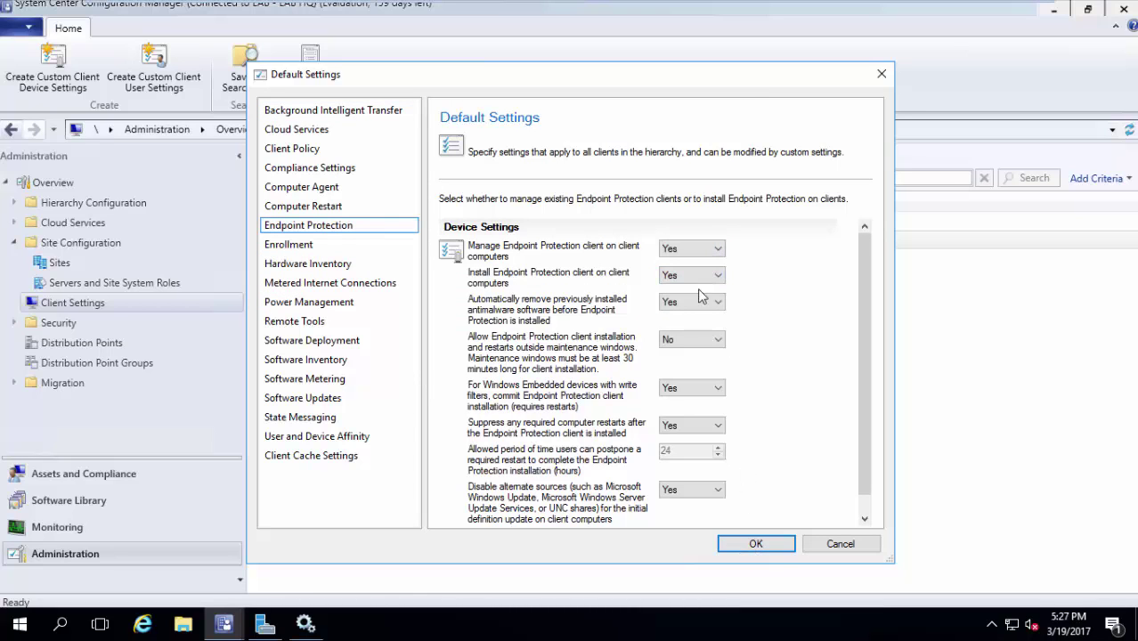
{"action": "left_click", "coordinate": [755, 544]}
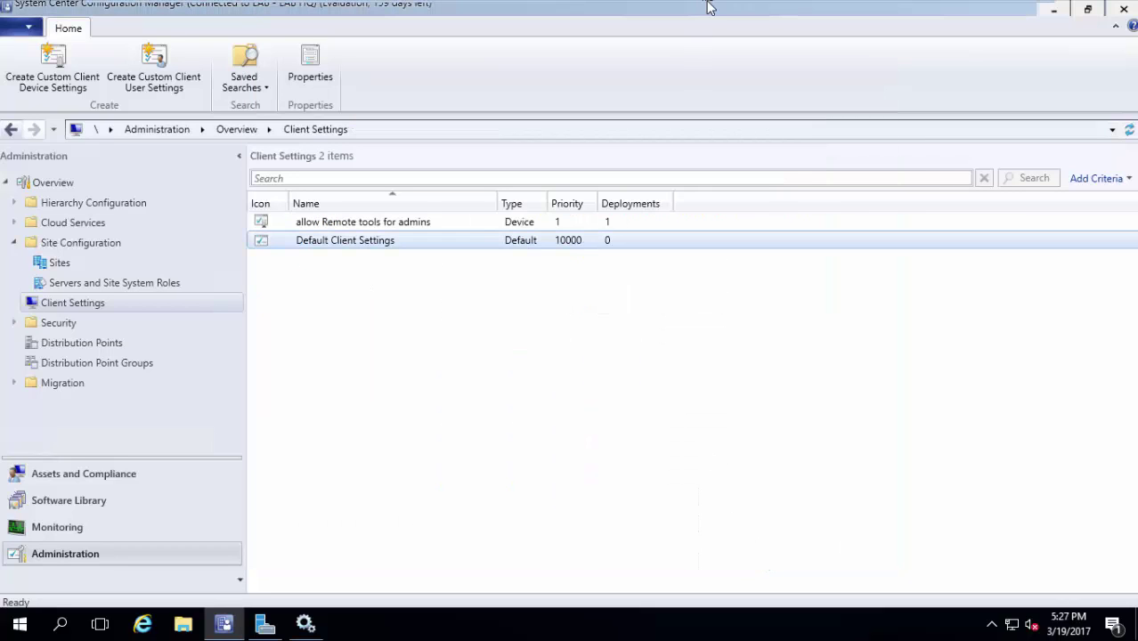
- Switch to the Windows 8 x64 virtual machine and open the client actions in its Configuration Manager properties
{"action": "mouse_move", "coordinate": [710, 5]}
{"action": "left_click", "coordinate": [785, 18]}
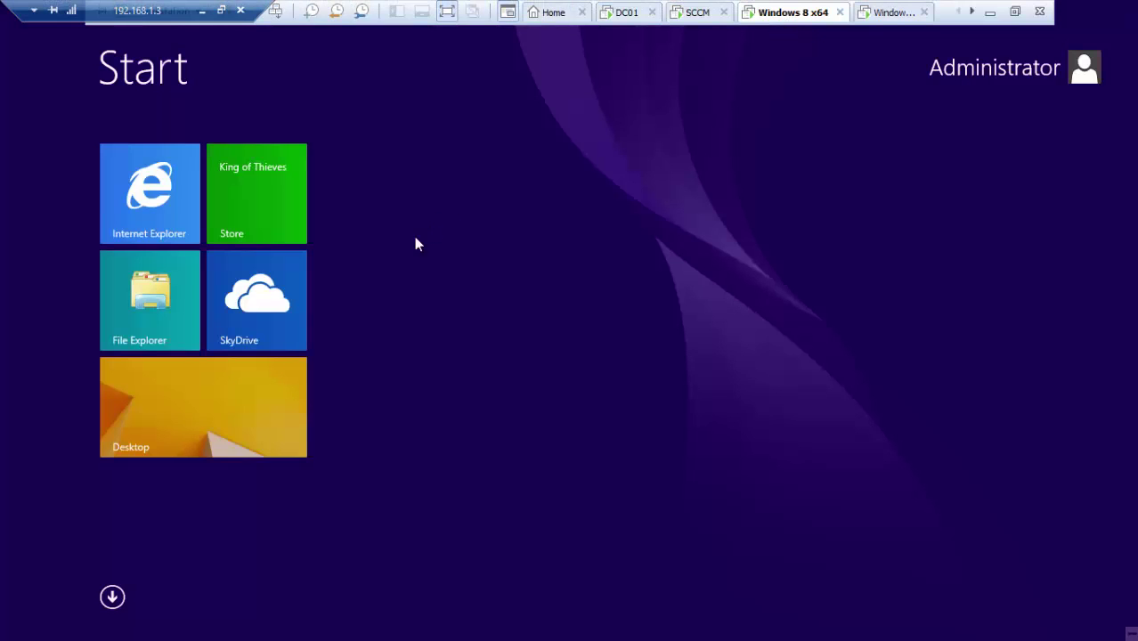
{"action": "left_click", "coordinate": [212, 403]}
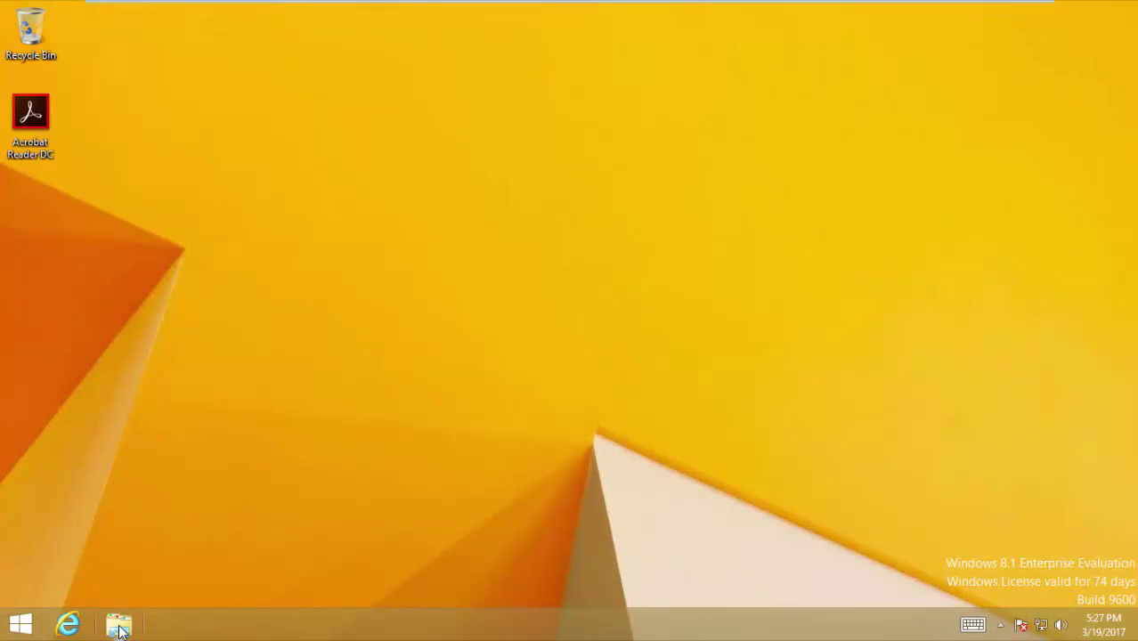
{"action": "left_click", "coordinate": [120, 628]}
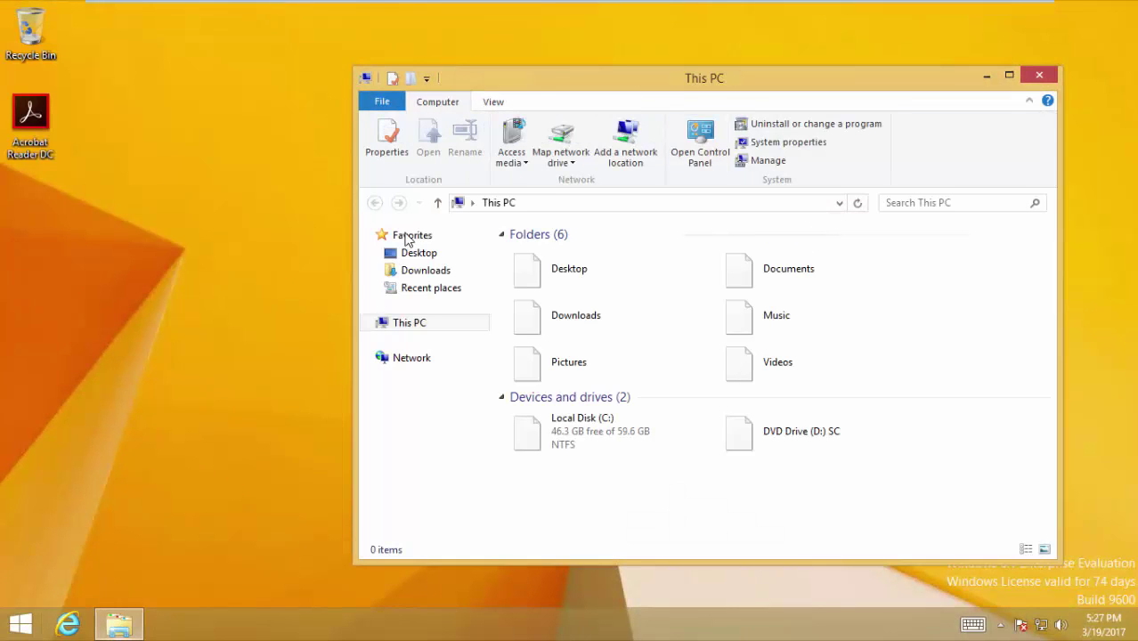
{"action": "left_click", "coordinate": [700, 143]}
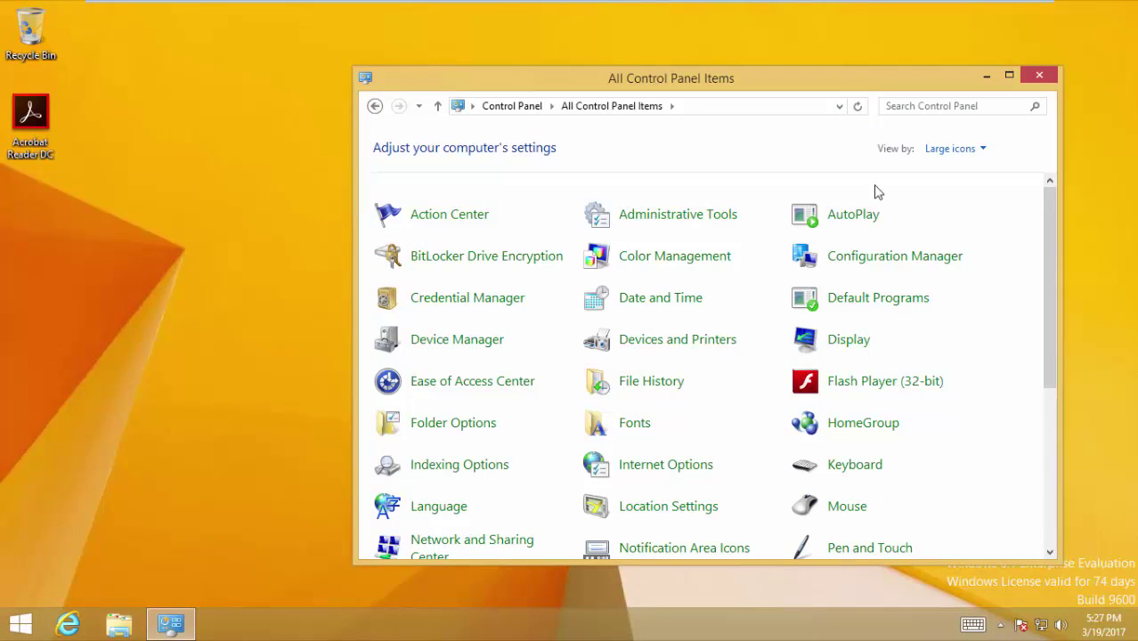
{"action": "left_click", "coordinate": [913, 266]}
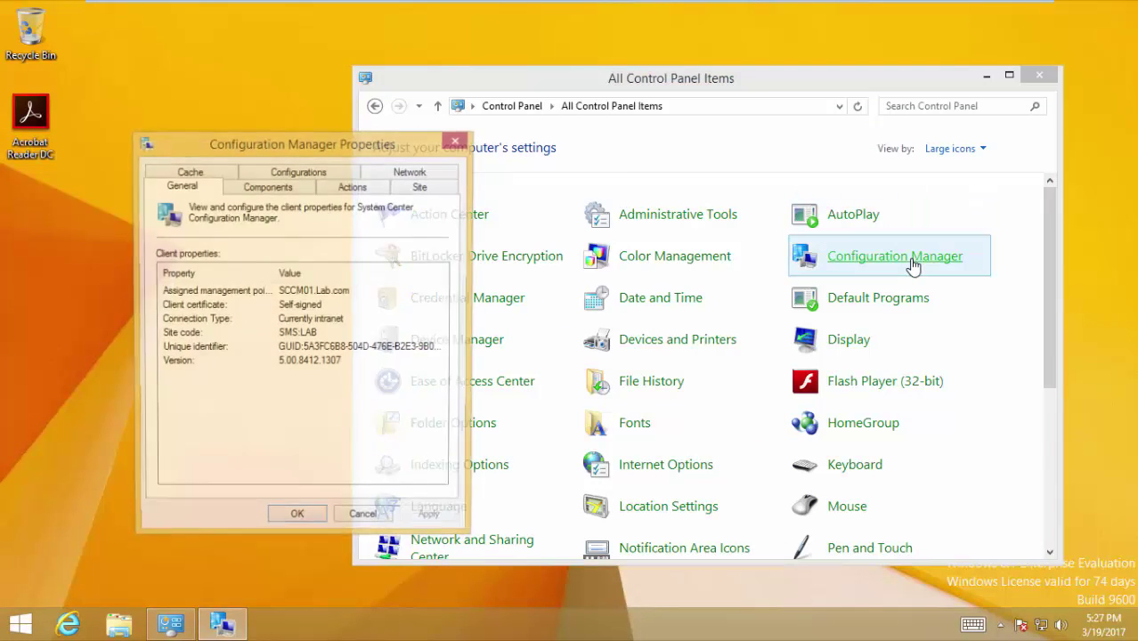
{"action": "left_click", "coordinate": [369, 187]}
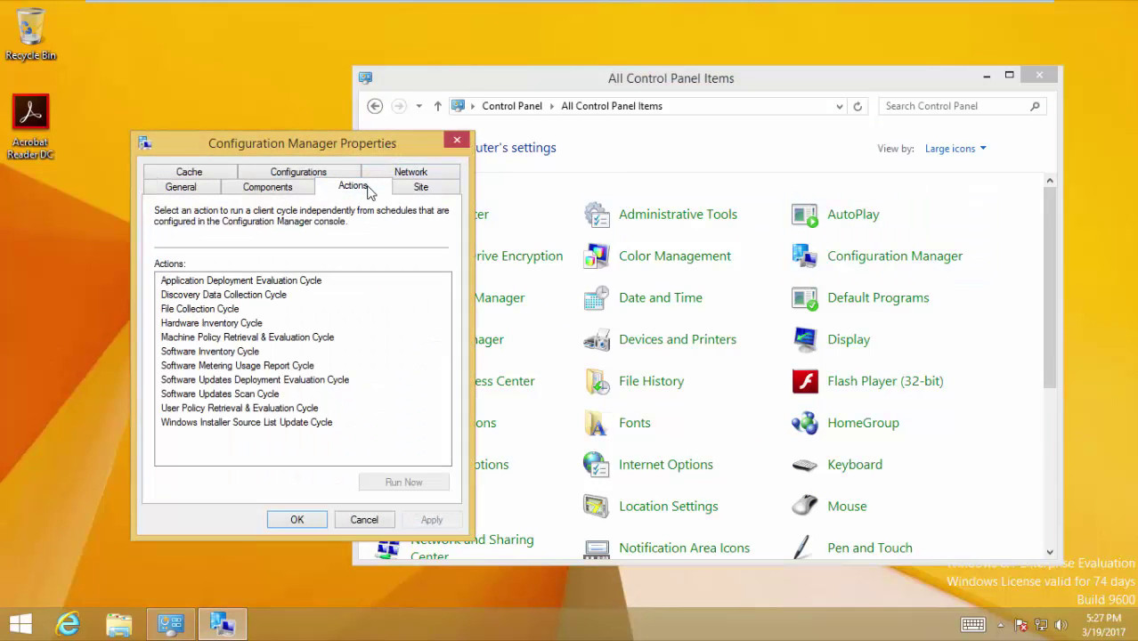
- Run the Machine Policy Retrieval & Evaluation Cycle on the client and close the Configuration Manager properties
{"action": "left_click", "coordinate": [248, 337]}
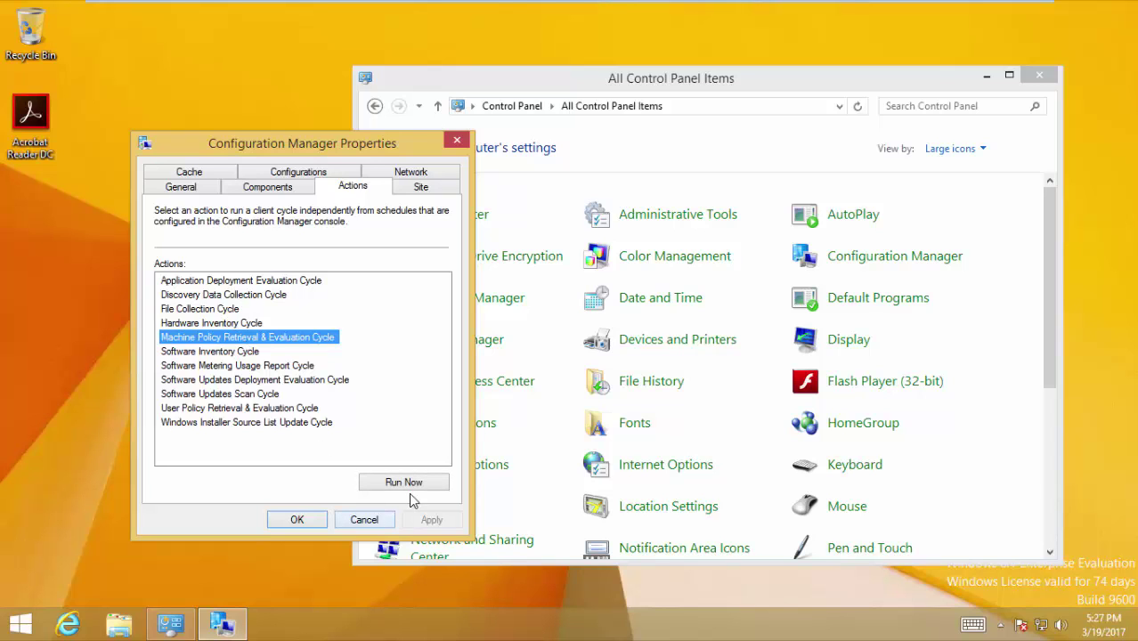
{"action": "left_click", "coordinate": [405, 484]}
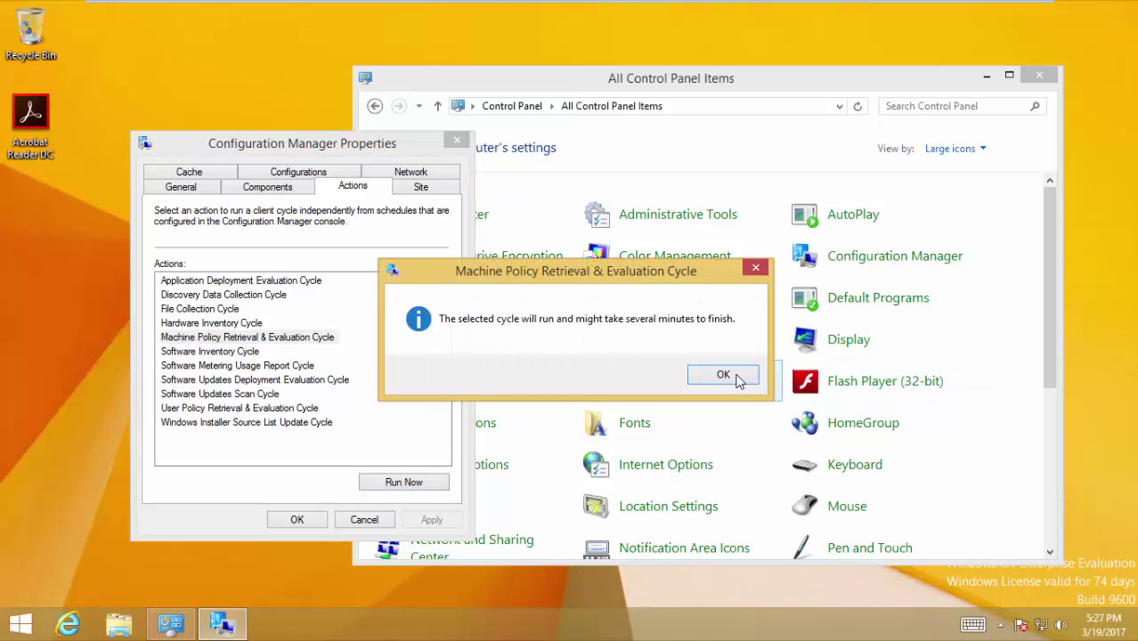
{"action": "left_click", "coordinate": [723, 375]}
{"action": "left_click", "coordinate": [652, 381]}
{"action": "left_click", "coordinate": [289, 523]}
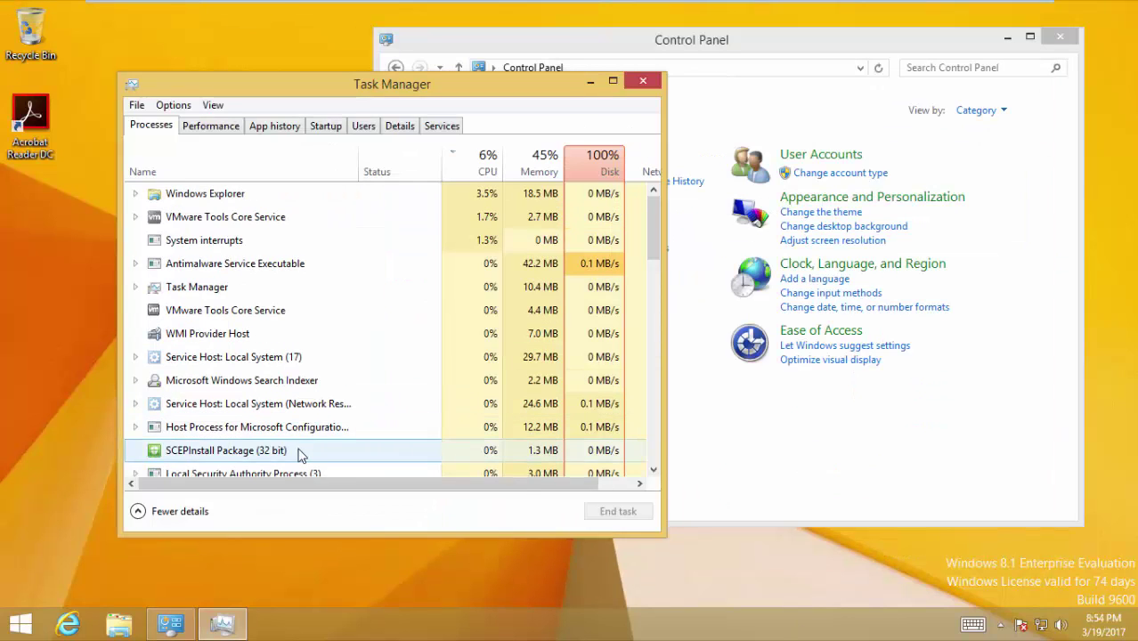
- Check the activity of the SCEPInstall Package process in Task Manager
{"action": "left_click", "coordinate": [300, 451]}
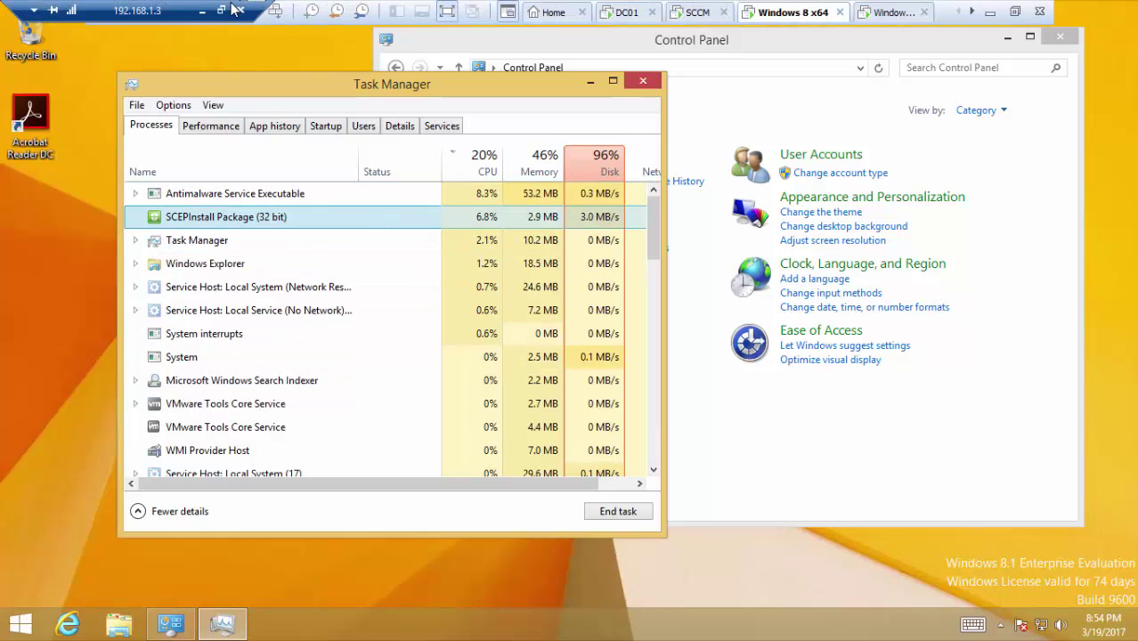
{"action": "left_click", "coordinate": [204, 13]}
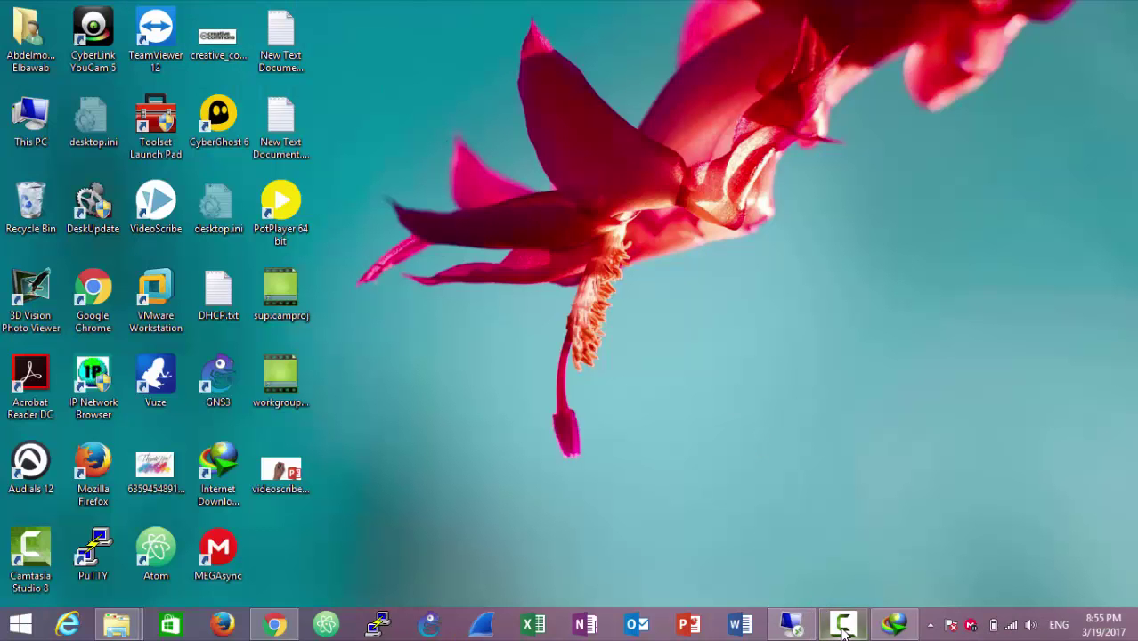
{"action": "left_click", "coordinate": [843, 623]}
{"action": "left_click", "coordinate": [1057, 546]}
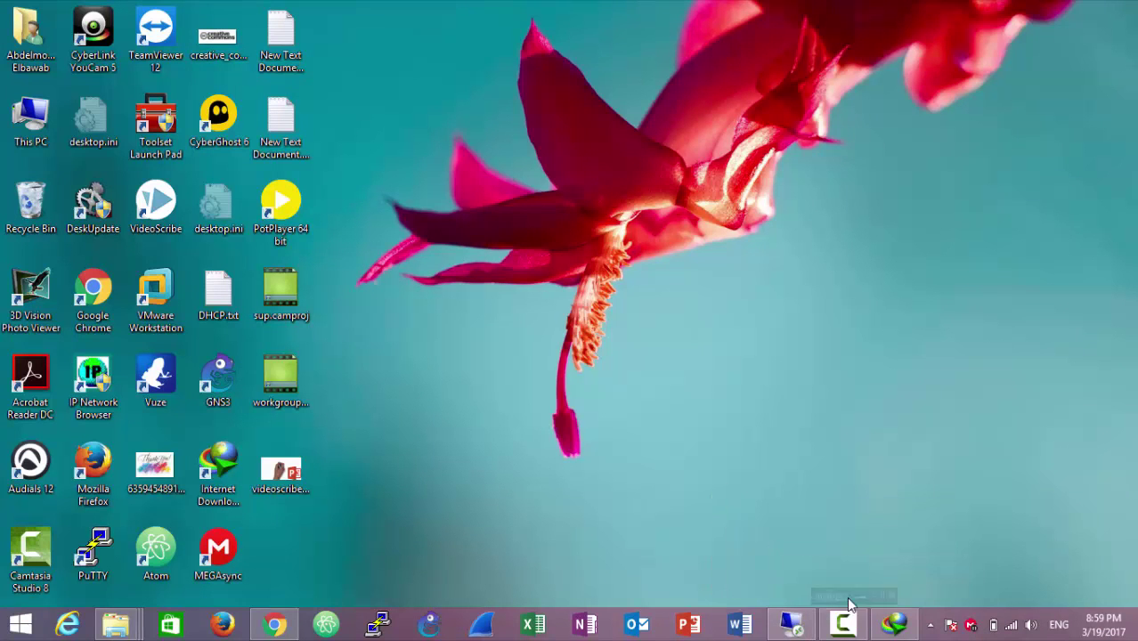
- Return to the Windows 8 virtual machine and open System Center Endpoint Protection from the hidden notification icons
{"action": "left_click", "coordinate": [791, 623]}
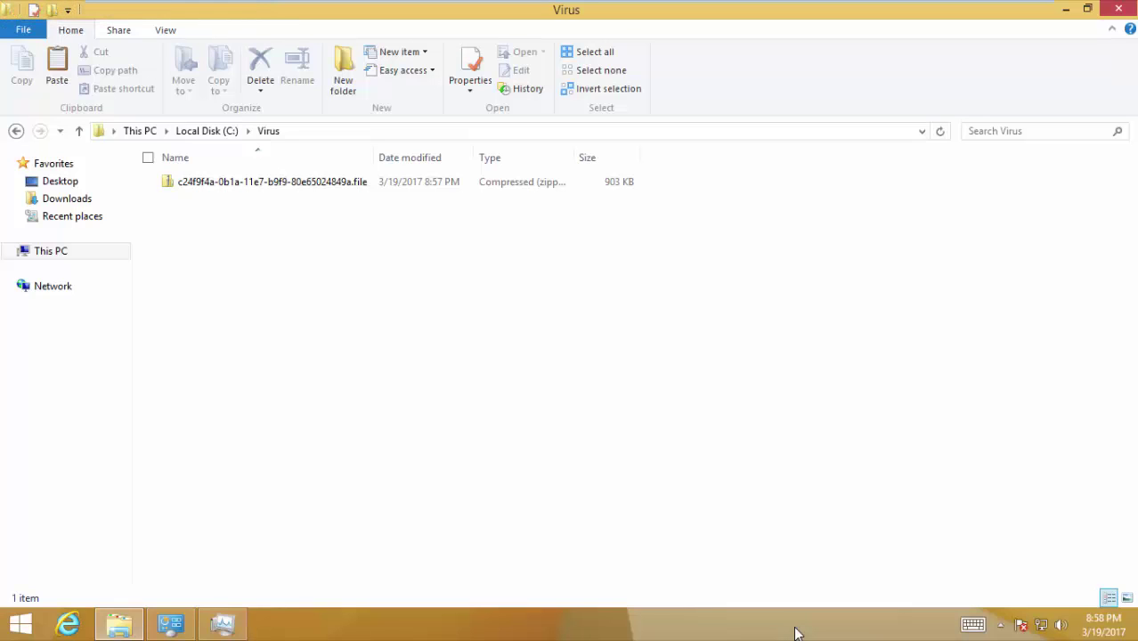
{"action": "left_click", "coordinate": [999, 623]}
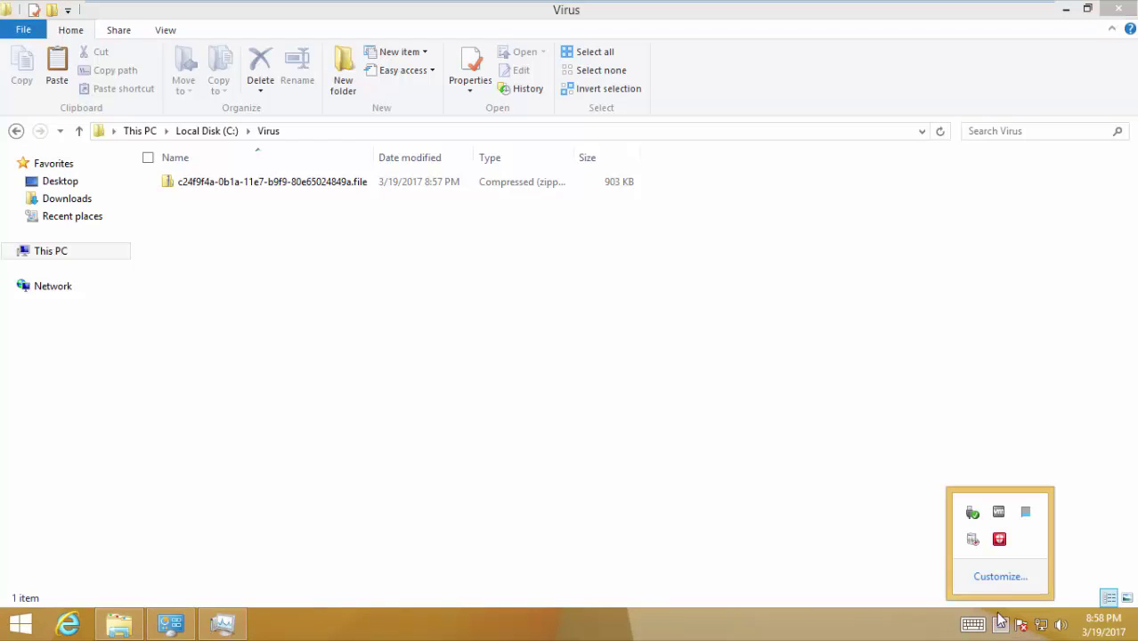
{"action": "left_click", "coordinate": [1004, 547]}
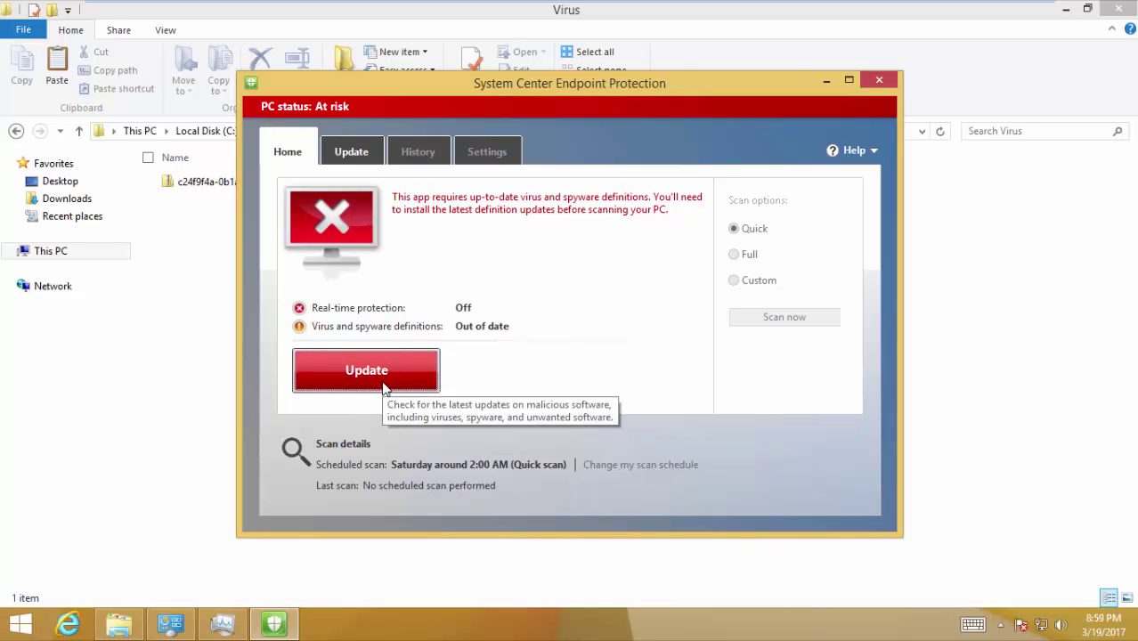
- Switch to the SCCM virtual machine, review the Endpoint Protection settings in Default Client Settings, and close them without changes
{"action": "mouse_move", "coordinate": [795, 5]}
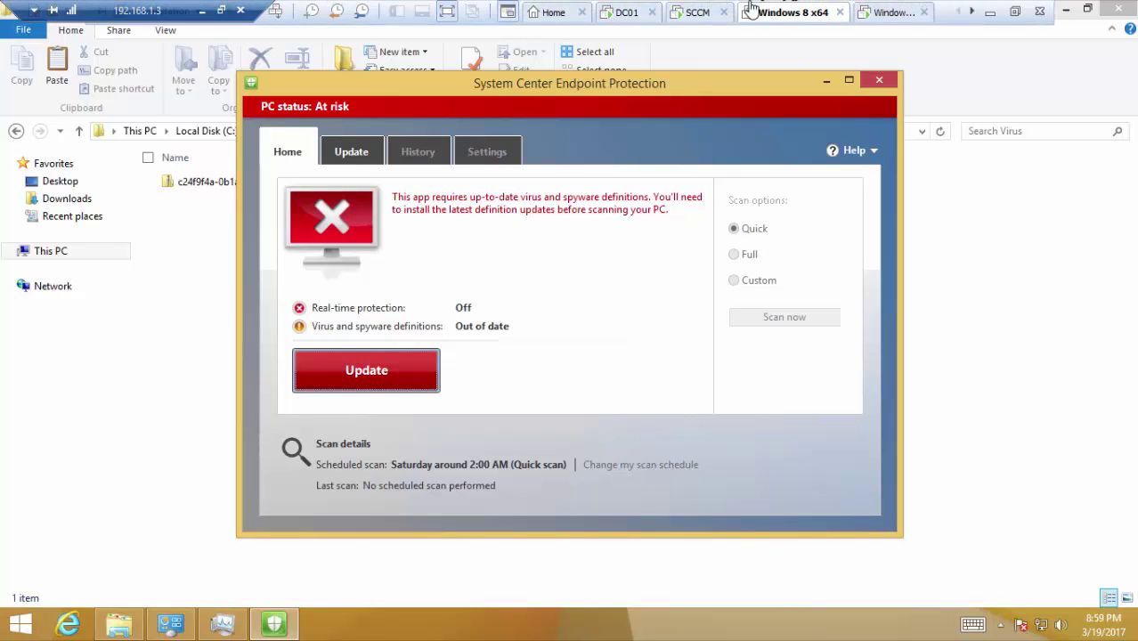
{"action": "left_click", "coordinate": [697, 12]}
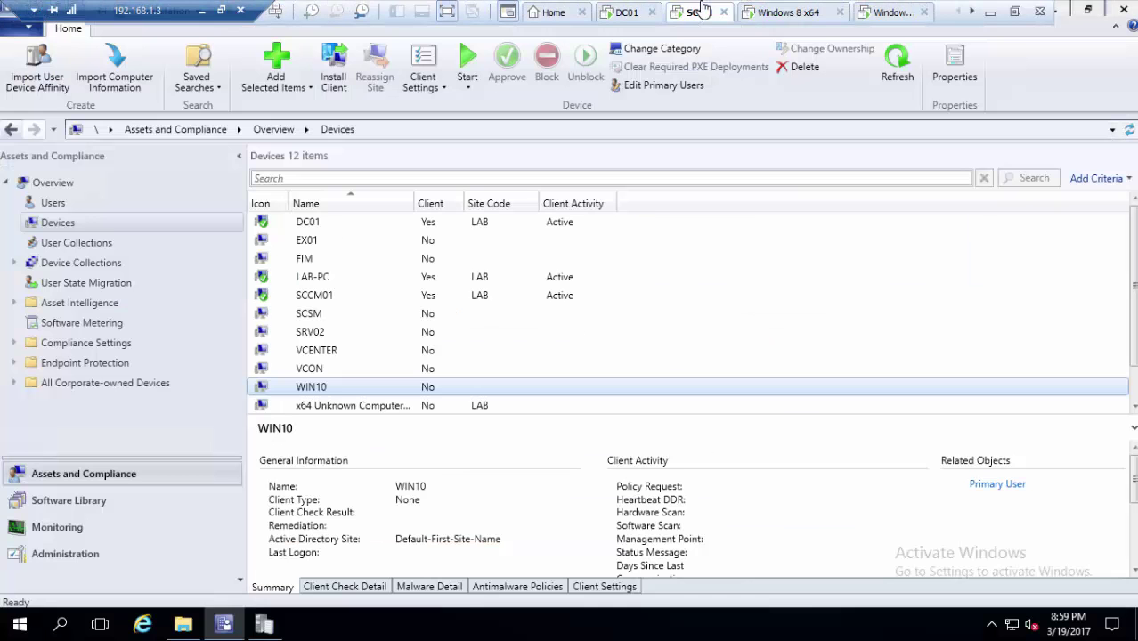
{"action": "left_click", "coordinate": [77, 547]}
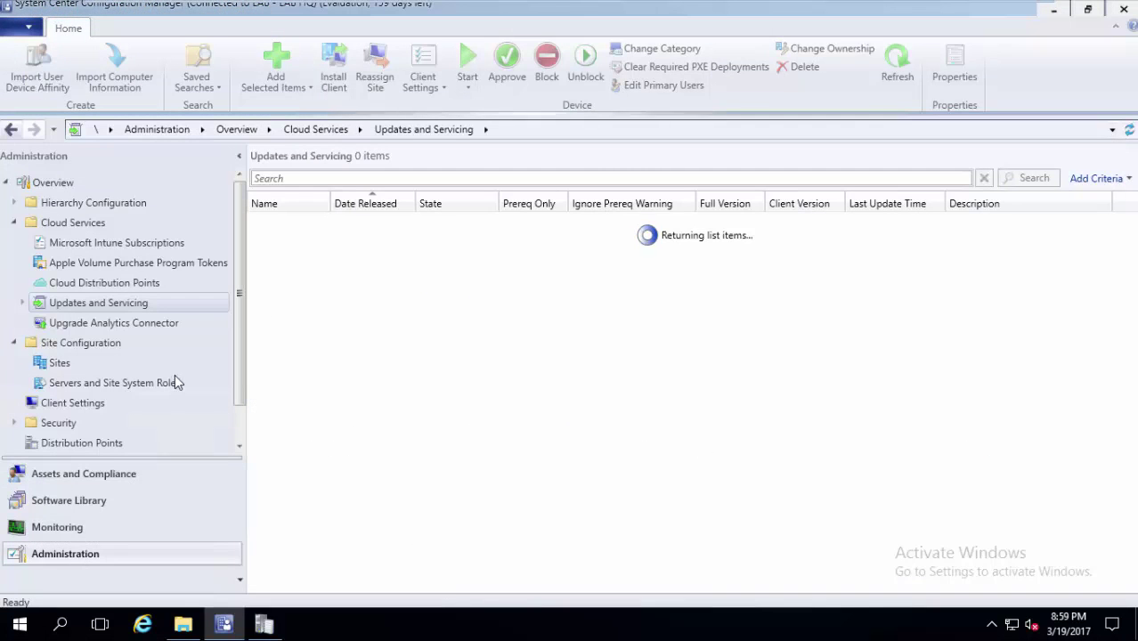
{"action": "left_click", "coordinate": [92, 403]}
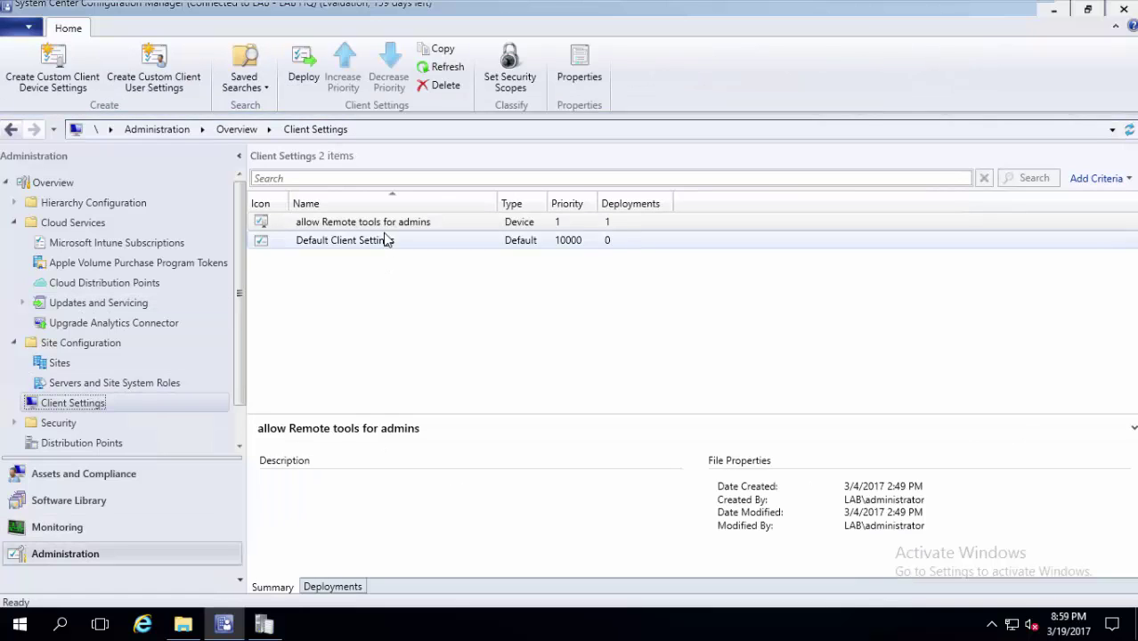
{"action": "left_click", "coordinate": [387, 240]}
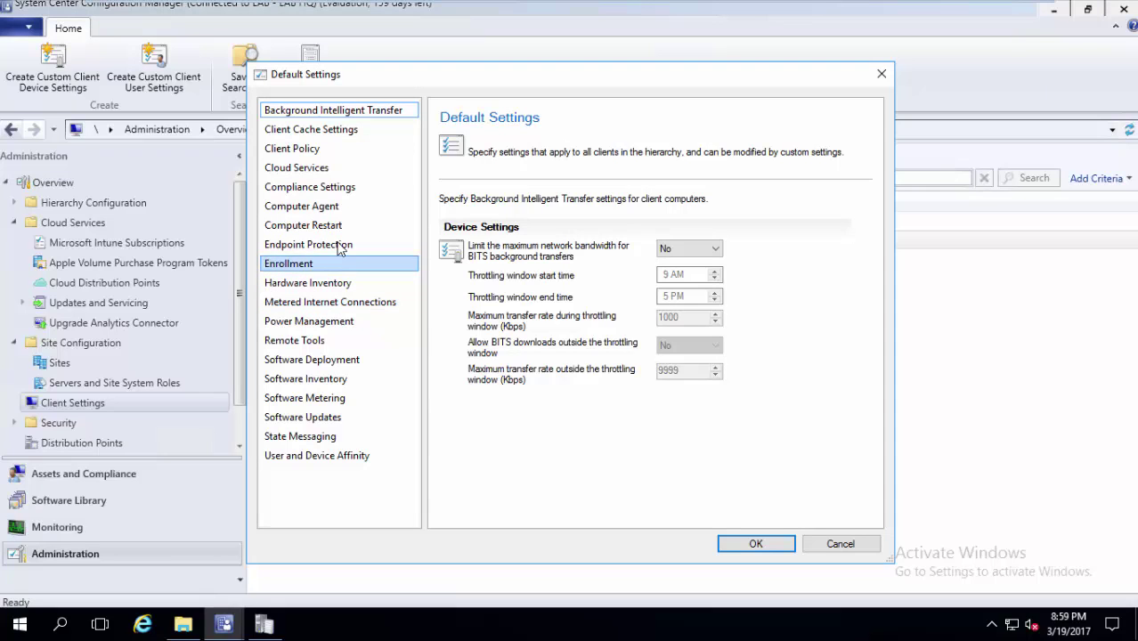
{"action": "left_click", "coordinate": [339, 246]}
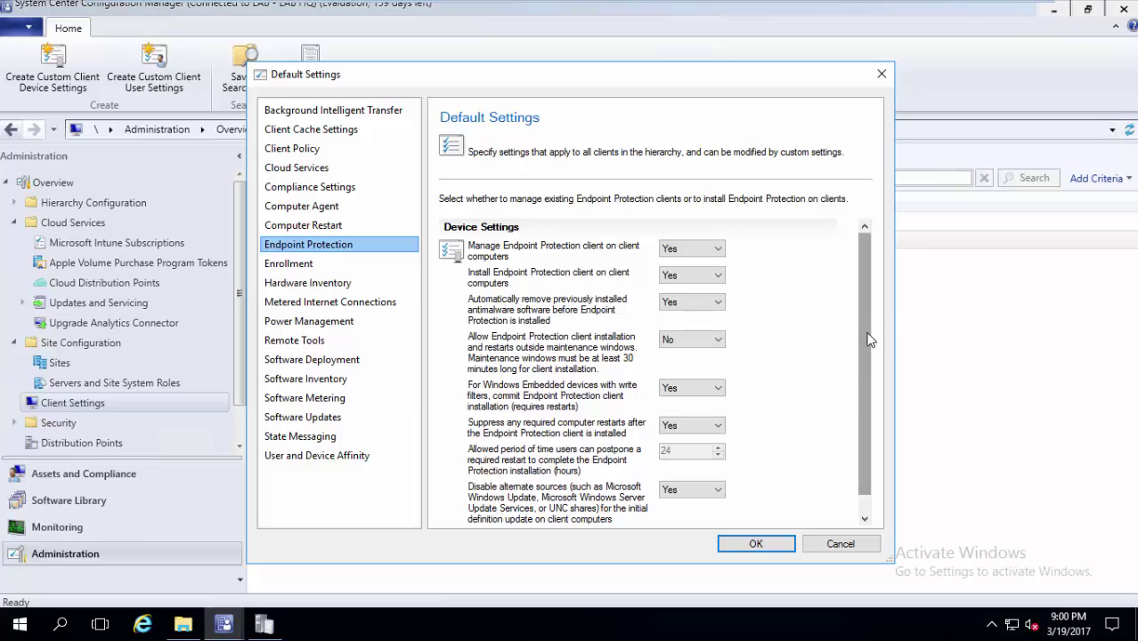
{"action": "scroll", "coordinate": [618, 365], "scroll_direction": "down", "scroll_amount": 1}
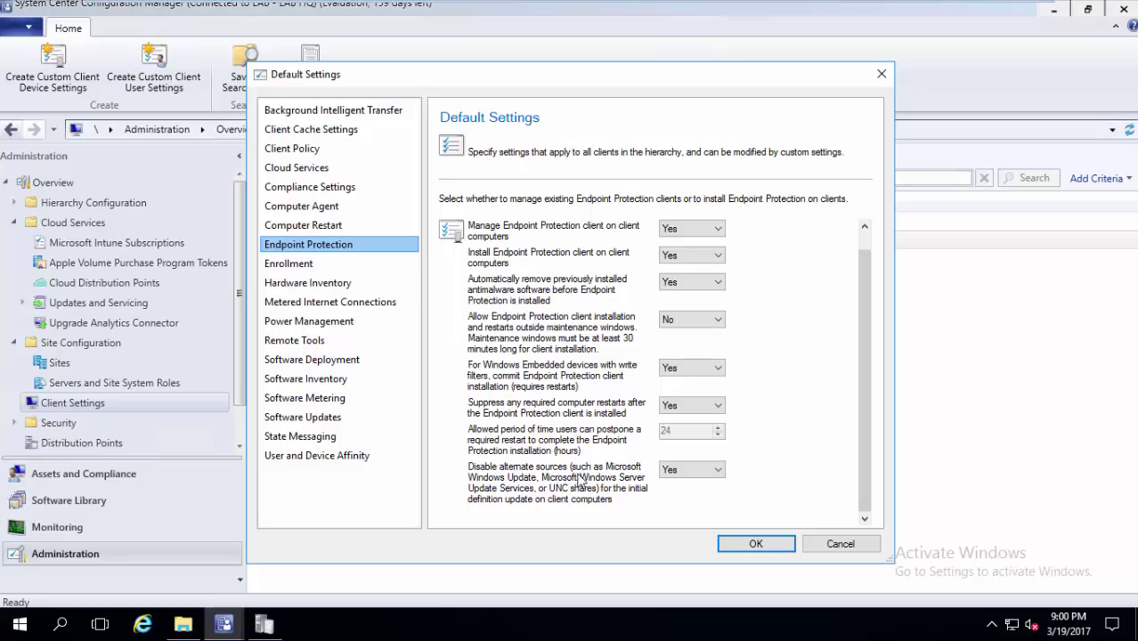
{"action": "left_click", "coordinate": [826, 546]}
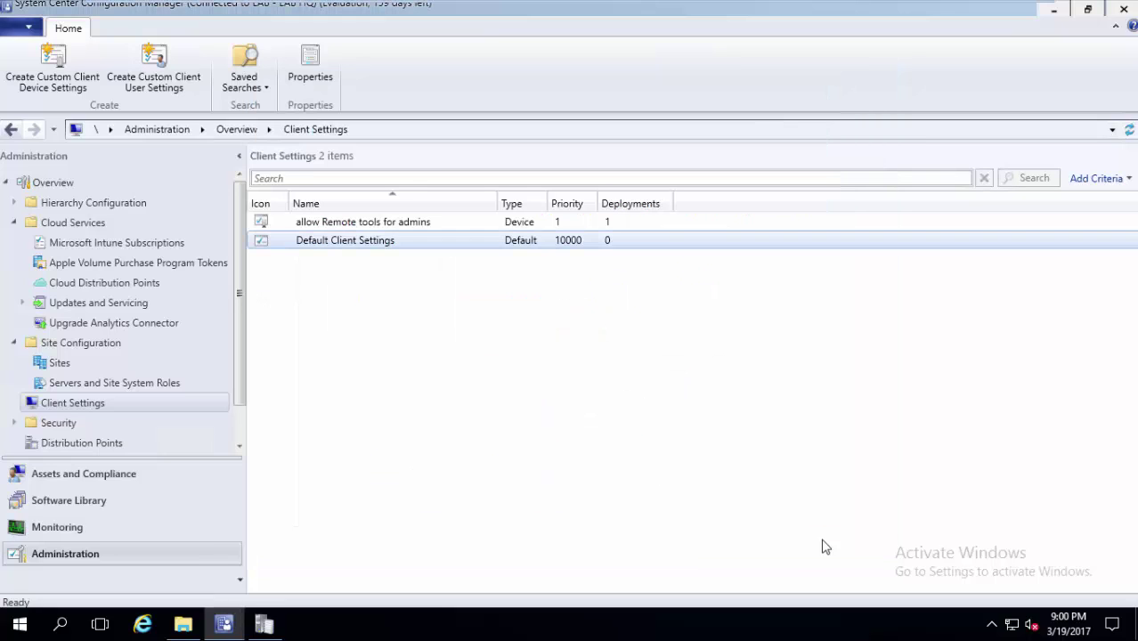
- Open the Default Client Antimalware Policy under Endpoint Protection in Assets and Compliance
{"action": "left_click", "coordinate": [129, 478]}
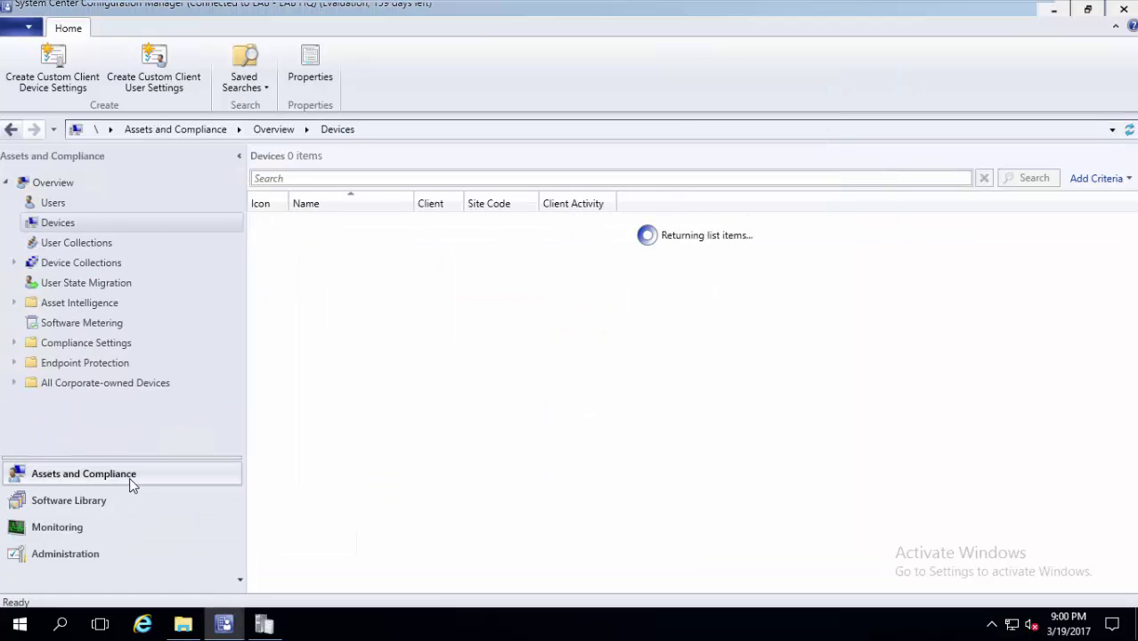
{"action": "left_click", "coordinate": [14, 363]}
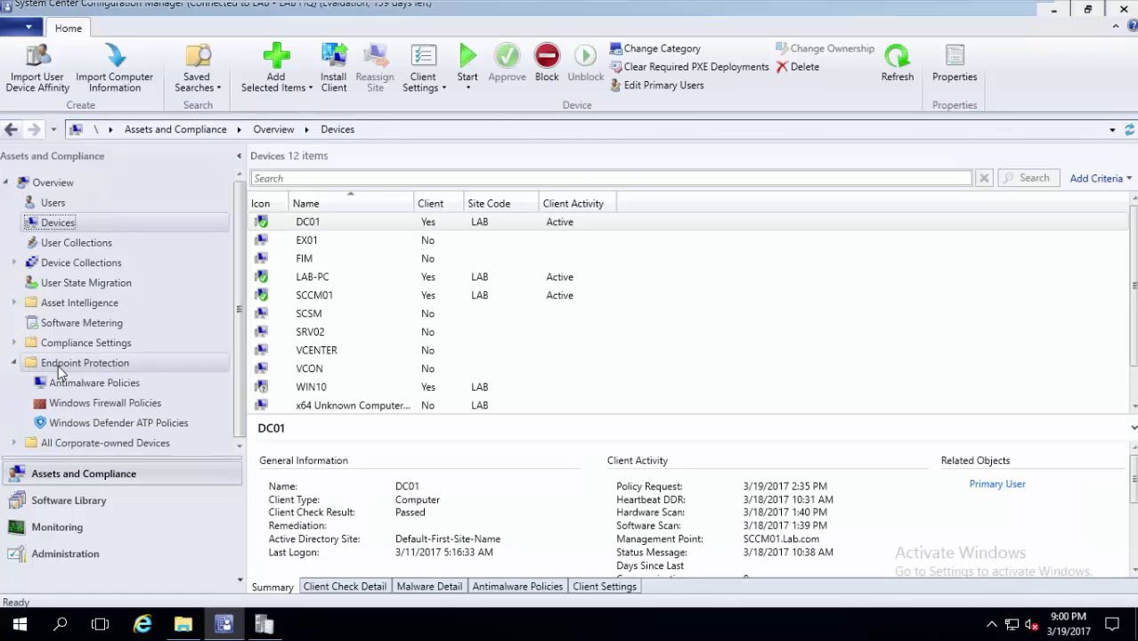
{"action": "left_click", "coordinate": [64, 390]}
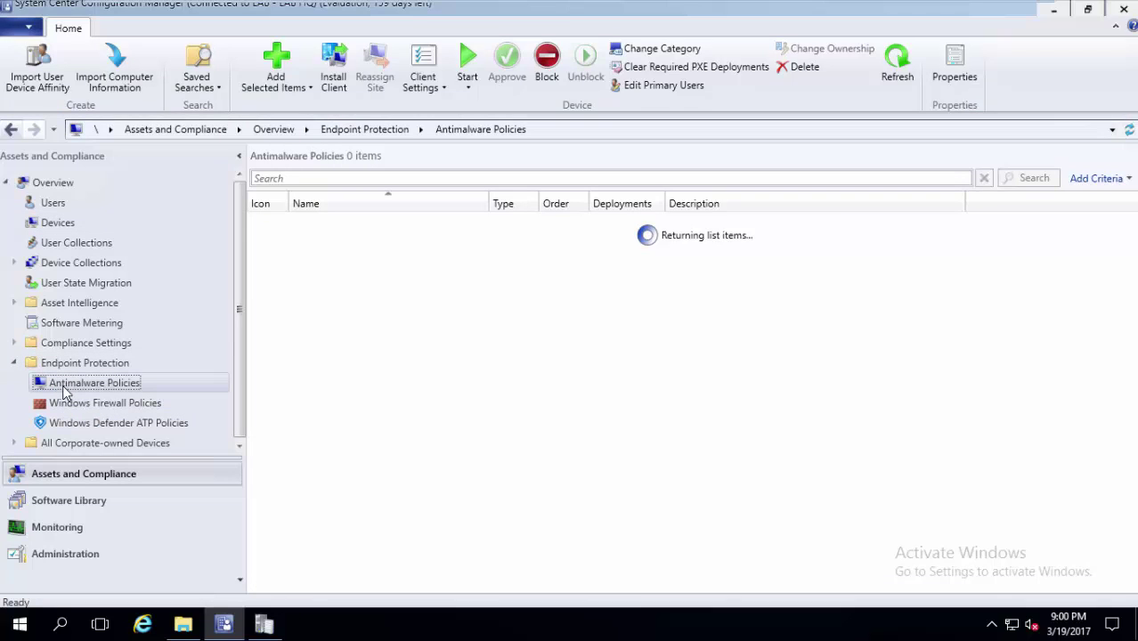
{"action": "left_click", "coordinate": [347, 230]}
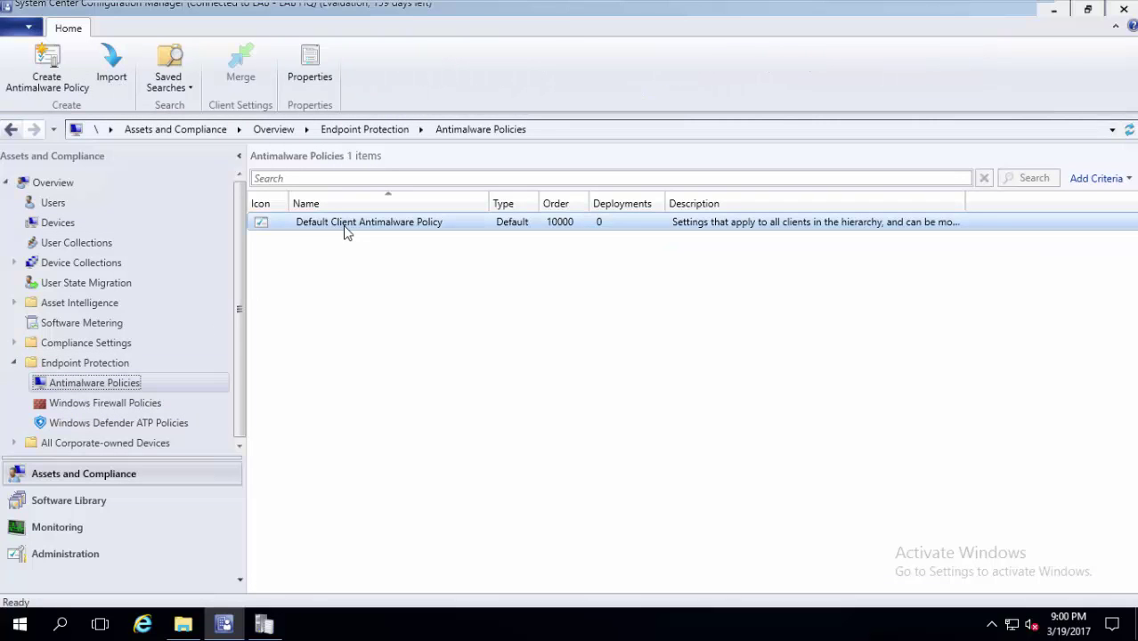
{"action": "double_click", "coordinate": [347, 229]}
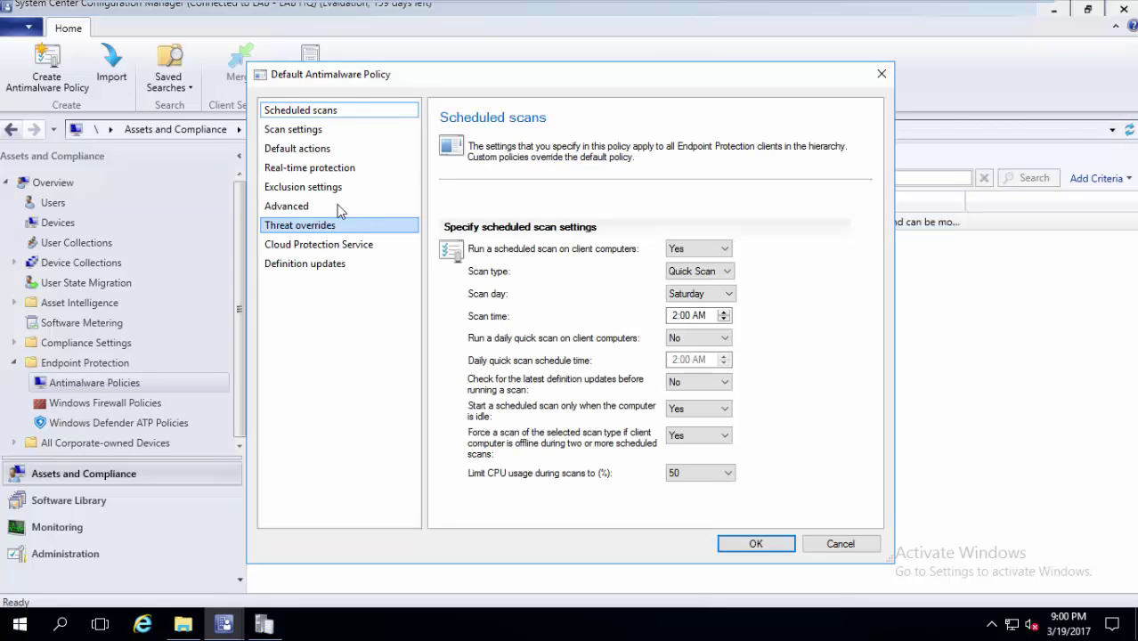
- Review the policy's scheduled scans, scan settings, default actions and real-time protection settings
{"action": "left_click", "coordinate": [332, 113]}
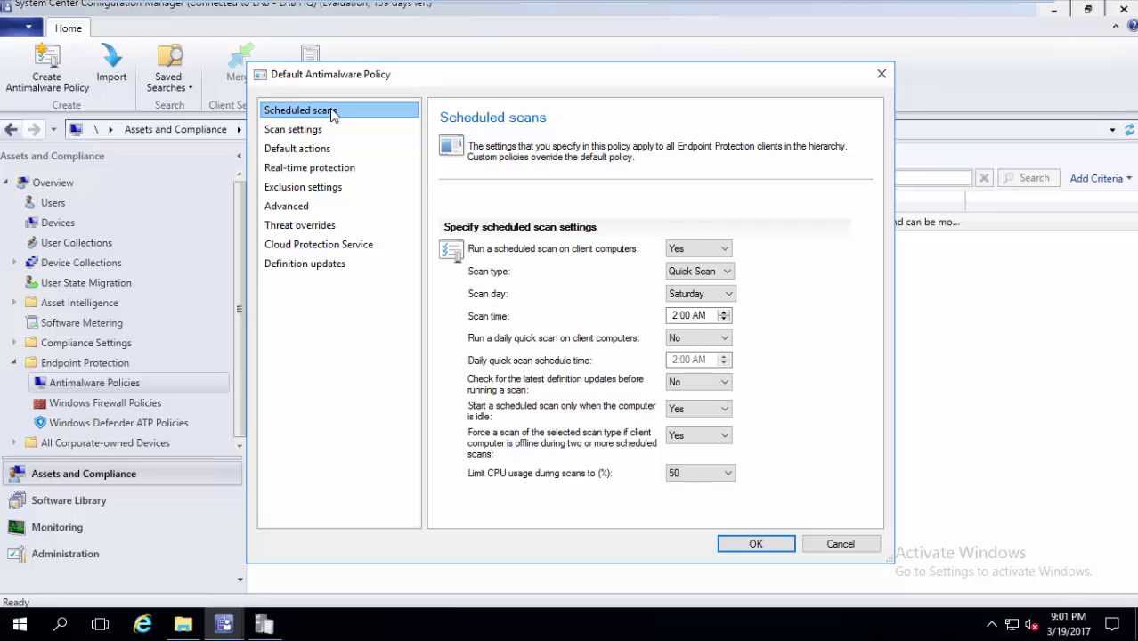
{"action": "key", "text": "Down"}
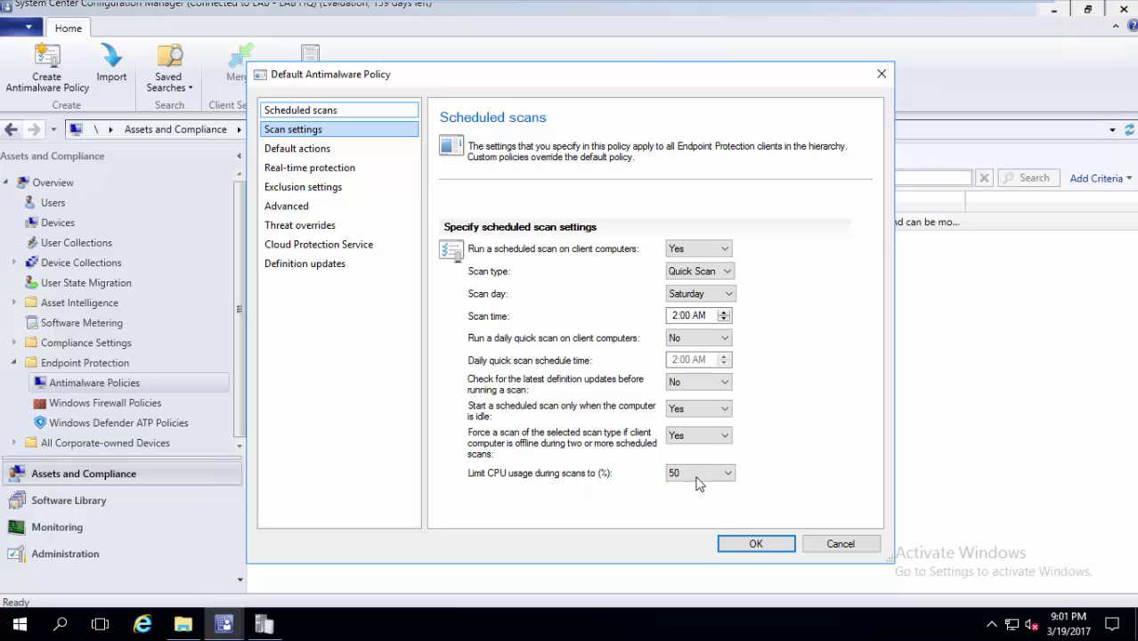
{"action": "left_click", "coordinate": [326, 136]}
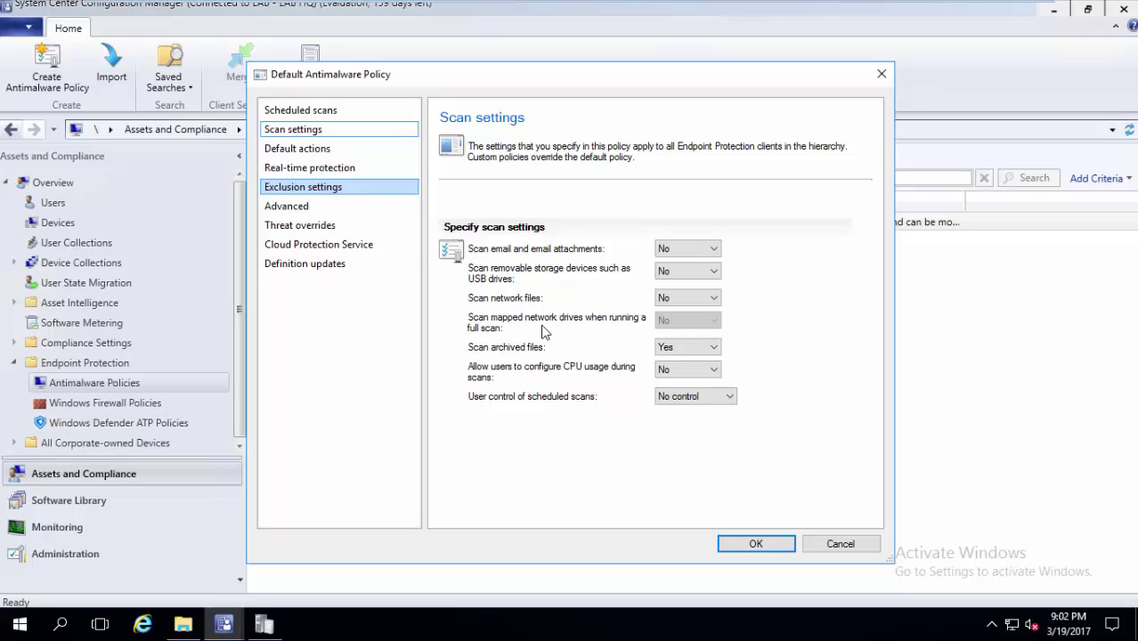
{"action": "left_click", "coordinate": [329, 151]}
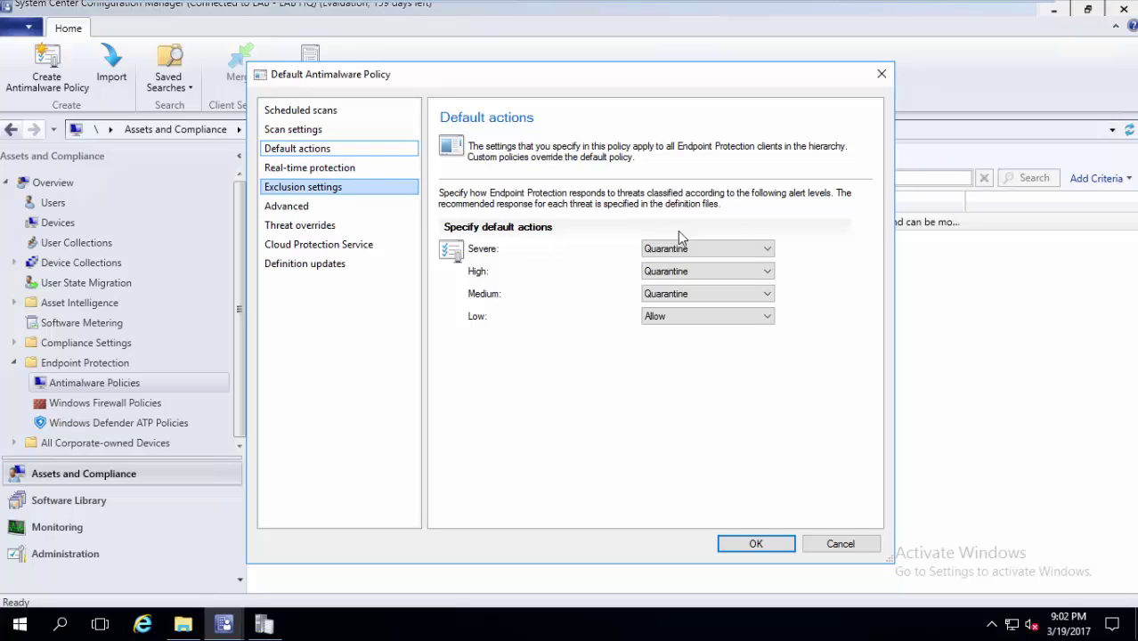
{"action": "left_click", "coordinate": [334, 170]}
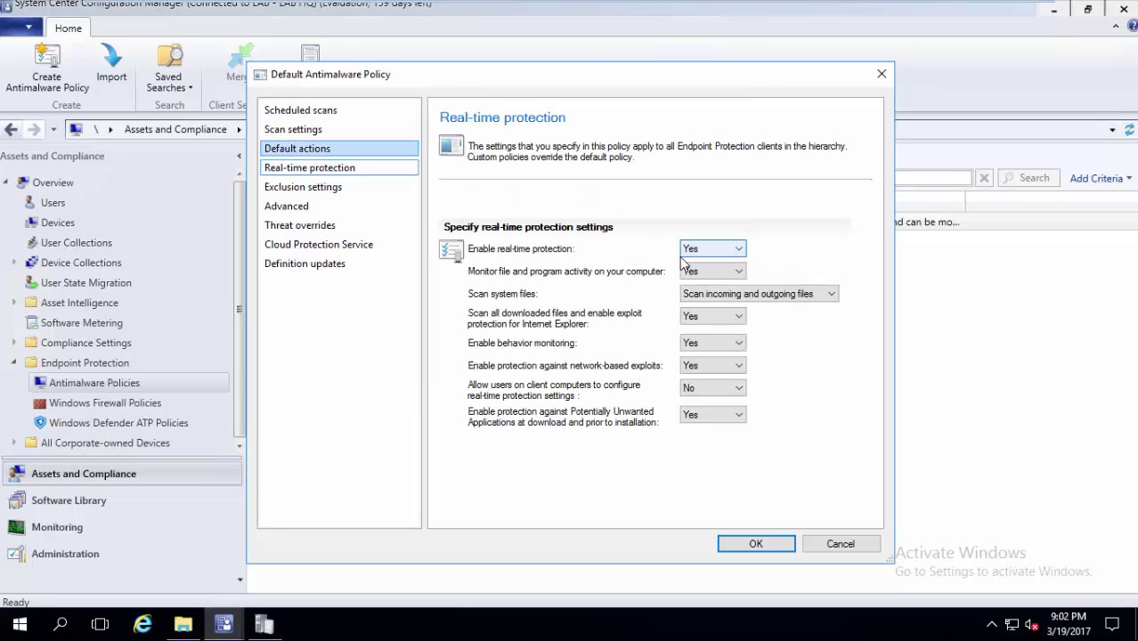
- Inspect the policy's exclusion settings and its file type exclusions, leaving them unchanged
{"action": "left_click", "coordinate": [357, 188]}
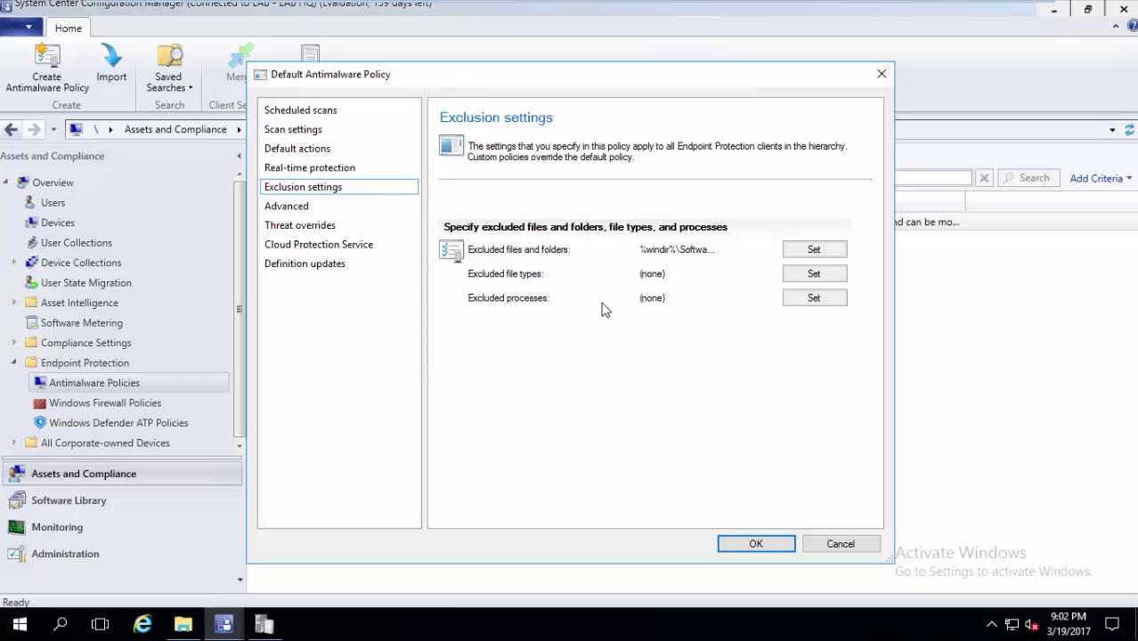
{"action": "left_click", "coordinate": [800, 275]}
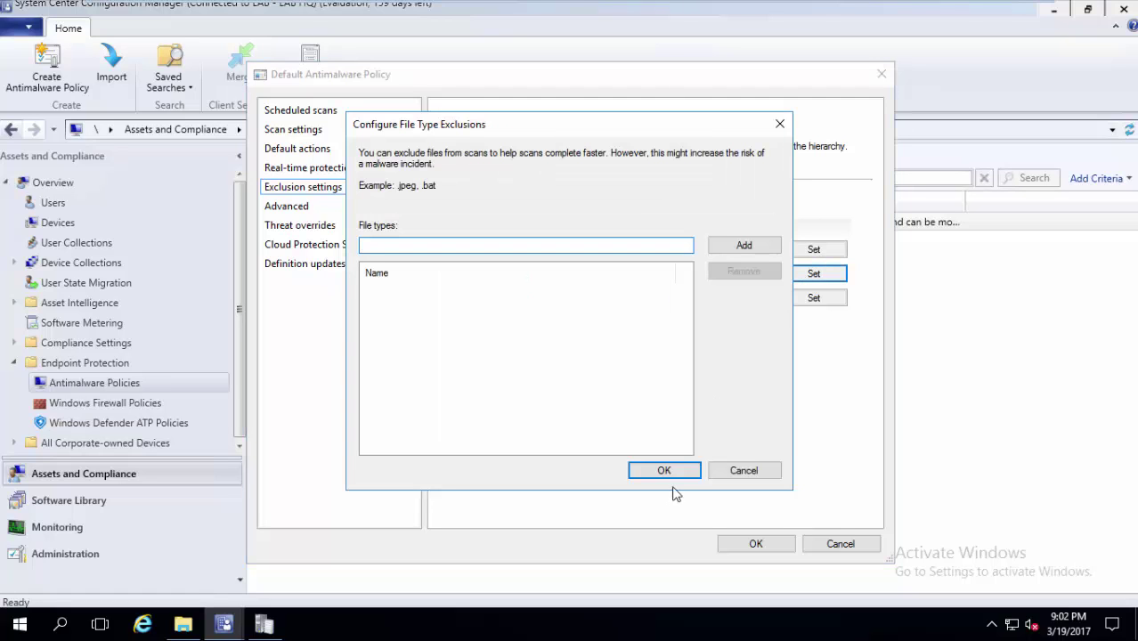
{"action": "left_click", "coordinate": [723, 469]}
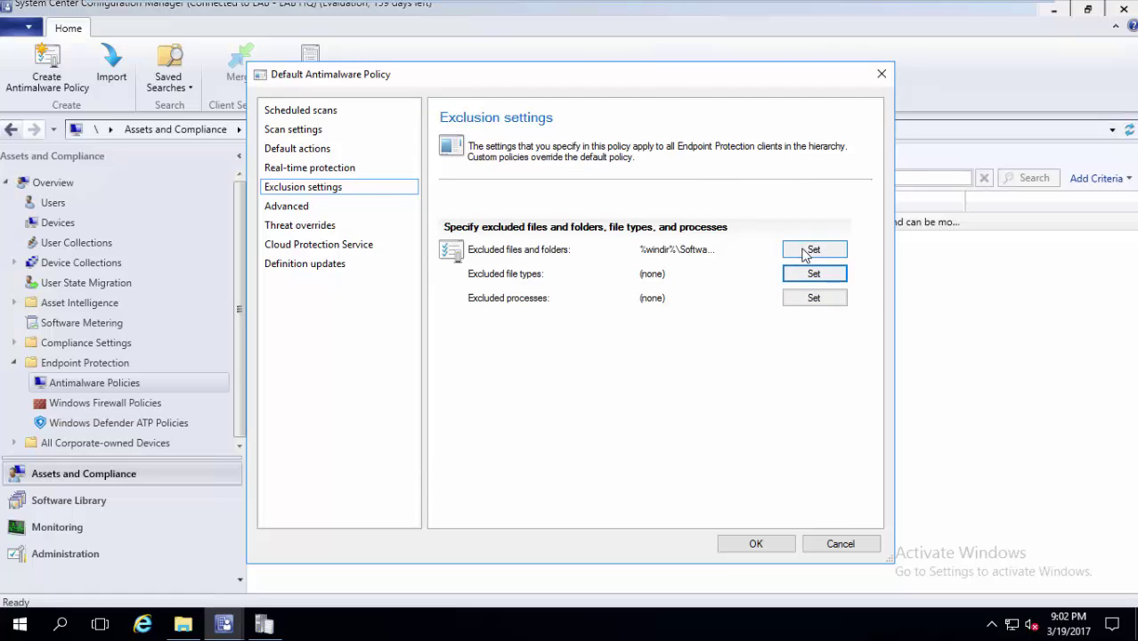
- Add e:\dbs\*.edb to the antimalware policy's excluded files and folders
{"action": "left_click", "coordinate": [805, 252]}
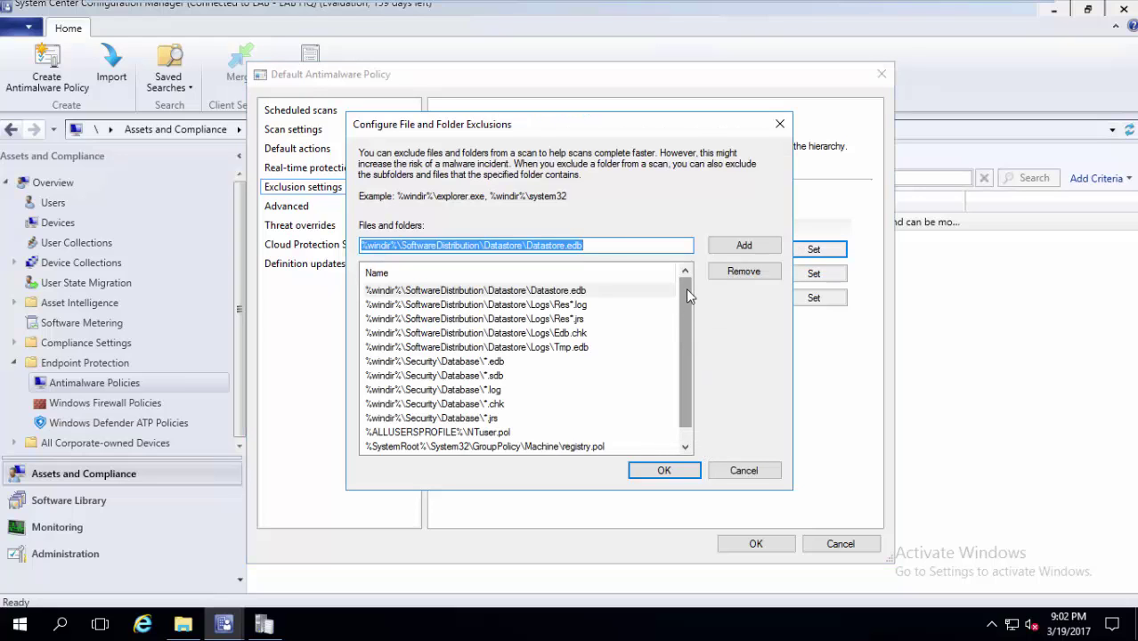
{"action": "left_click", "coordinate": [686, 247]}
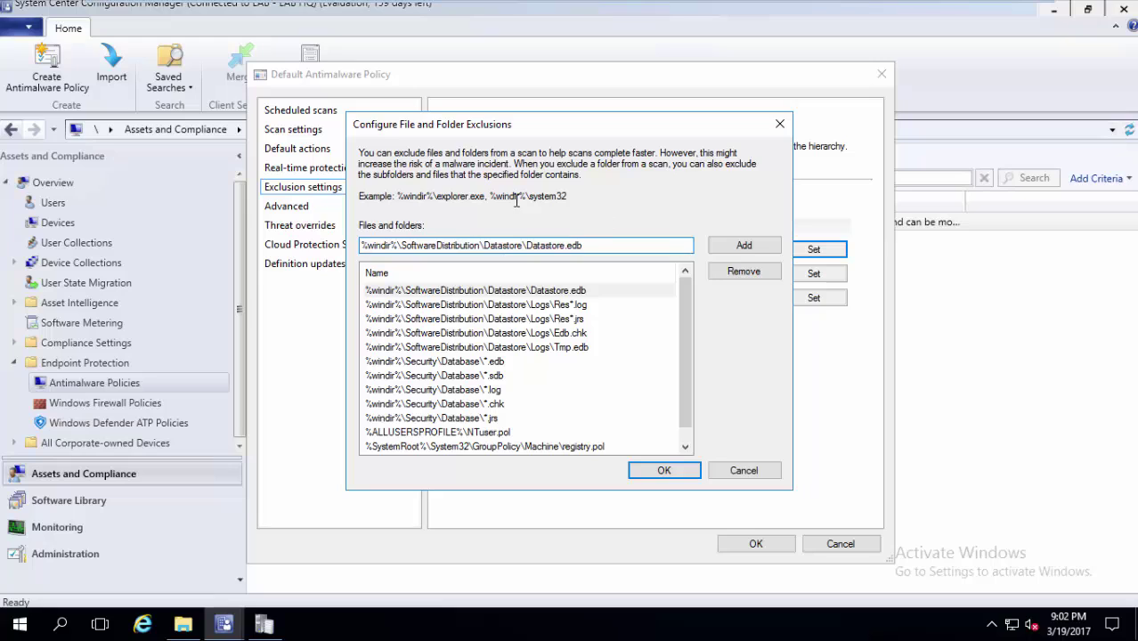
{"action": "key", "text": "ctrl+a"}
{"action": "key", "text": "BackSpace"}
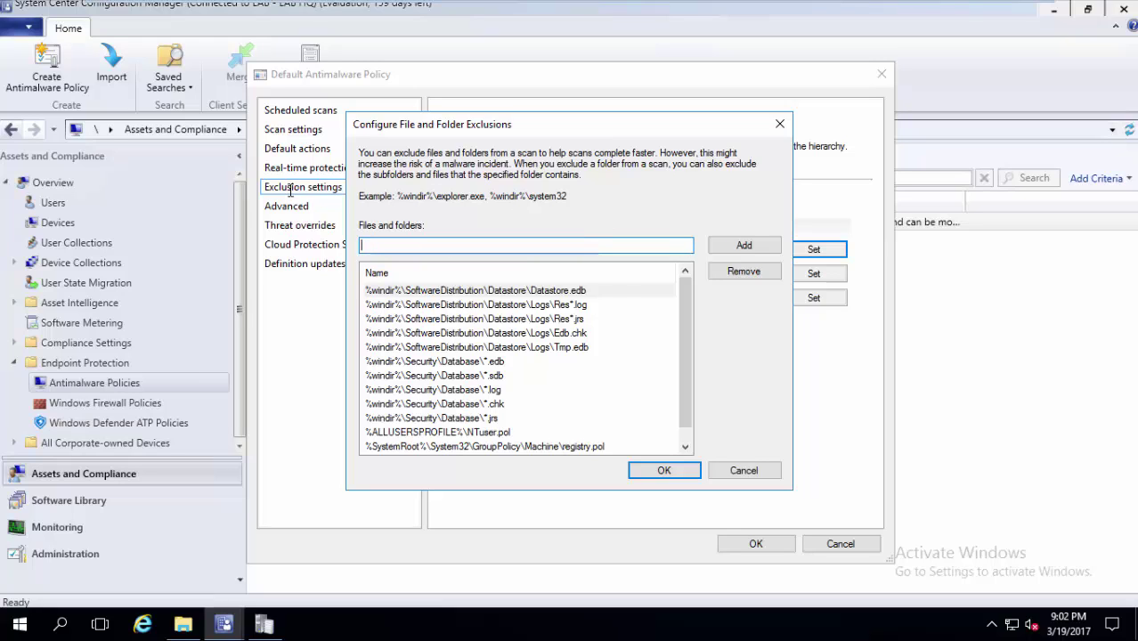
{"action": "type", "text": "e:\\dbs\\db-"}
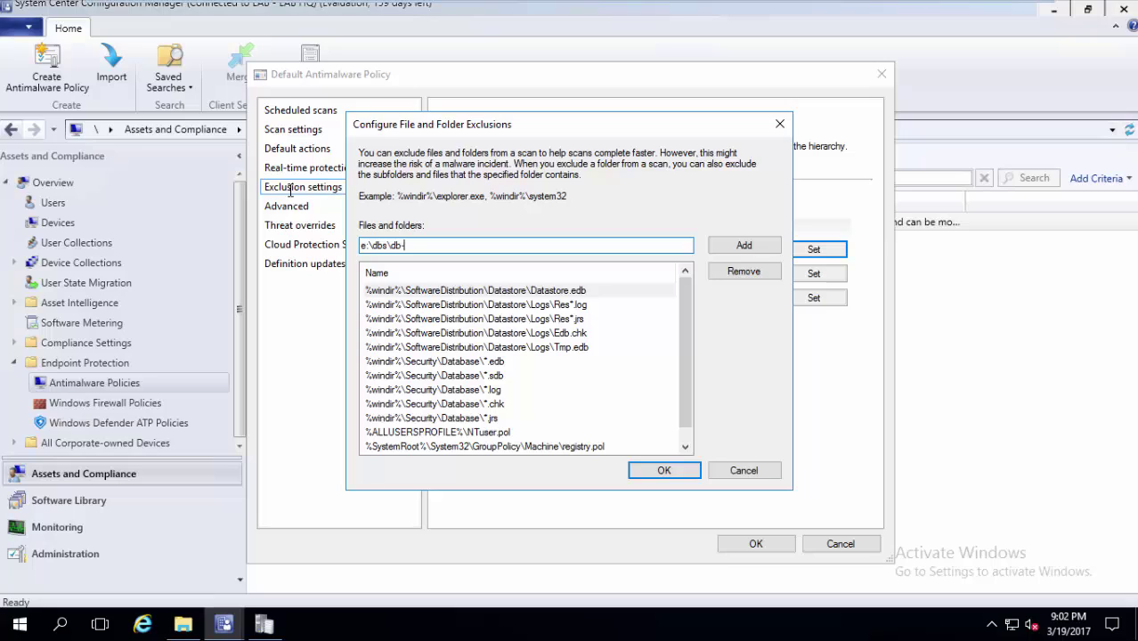
{"action": "key", "text": "BackSpace"}
{"action": "key", "text": "BackSpace"}
{"action": "type", "text": "*.edb"}
{"action": "left_click", "coordinate": [762, 252]}
{"action": "left_click", "coordinate": [656, 470]}
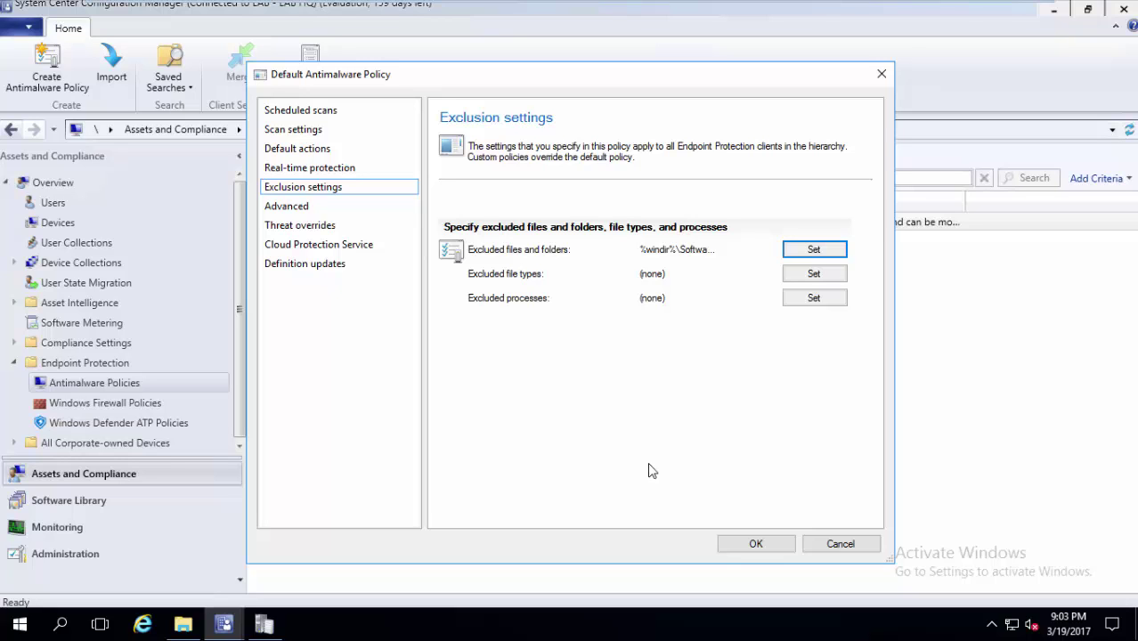
- Check the end of the excluded files and folders list for the added entry, and close the list
{"action": "left_click", "coordinate": [792, 251]}
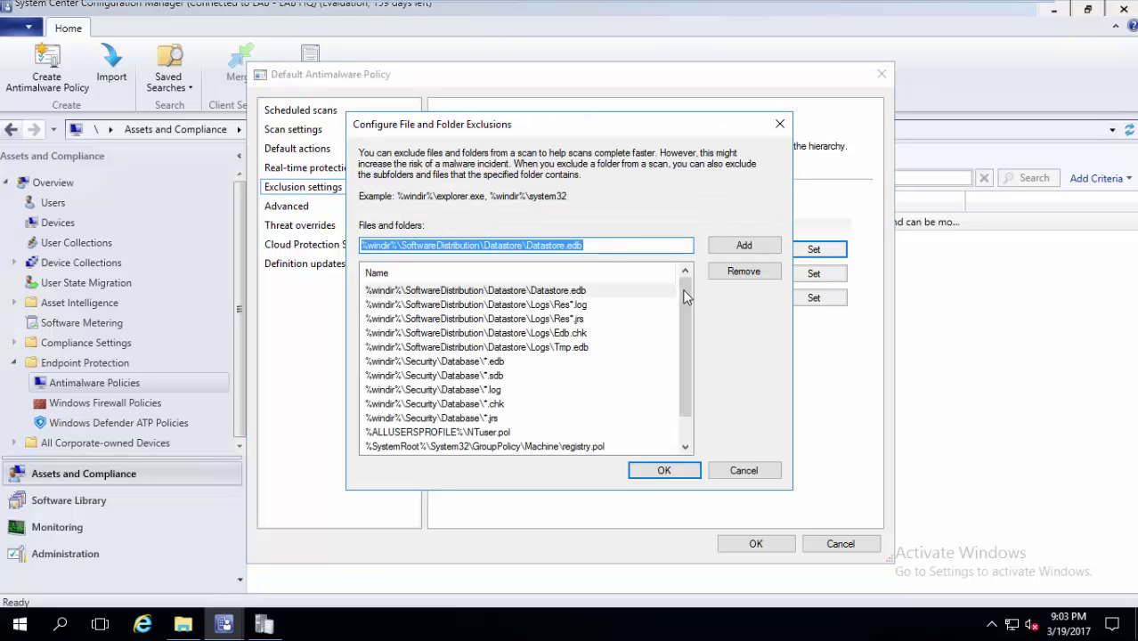
{"action": "left_click_drag", "start_coordinate": [686, 297], "coordinate": [678, 381]}
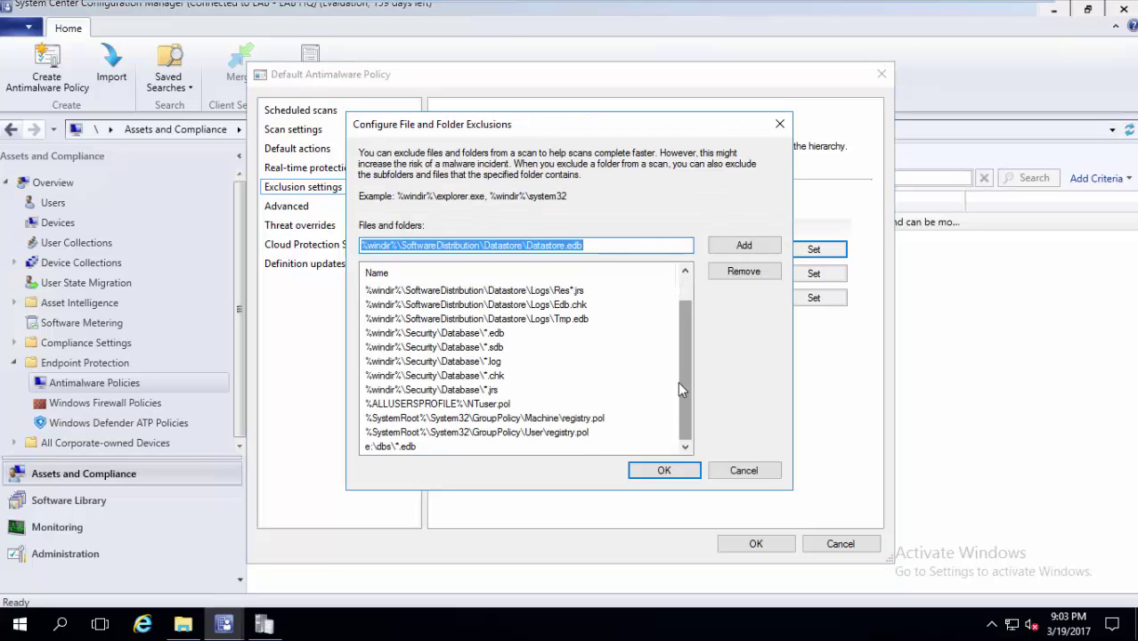
{"action": "left_click", "coordinate": [728, 474]}
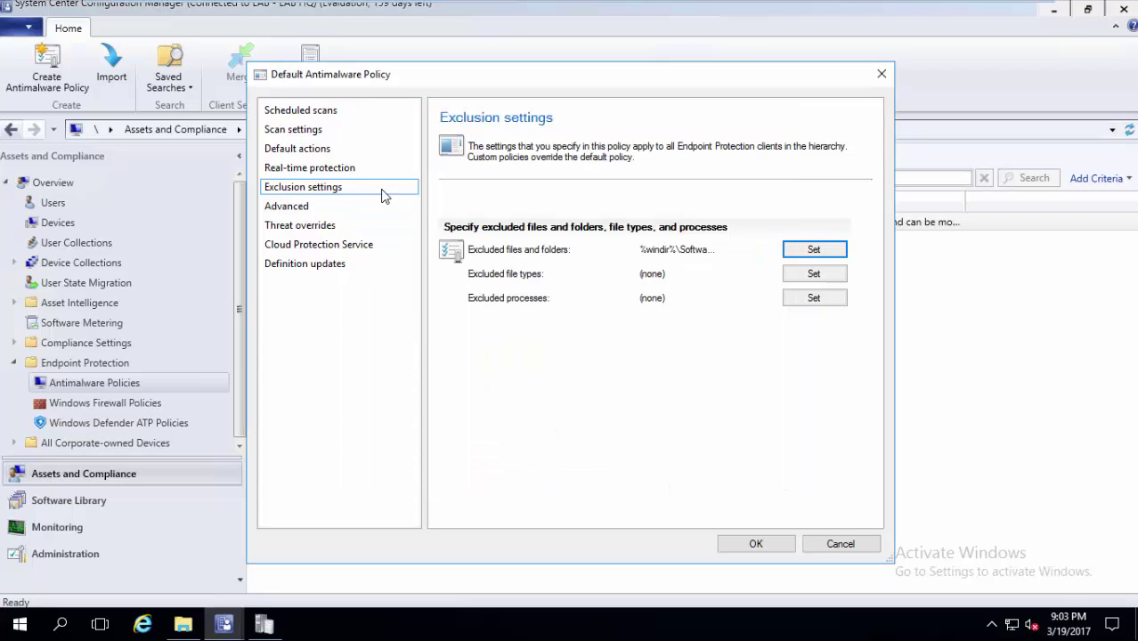
- Review the policy's advanced, threat override, Cloud Protection Service and definition update settings
{"action": "left_click", "coordinate": [360, 213]}
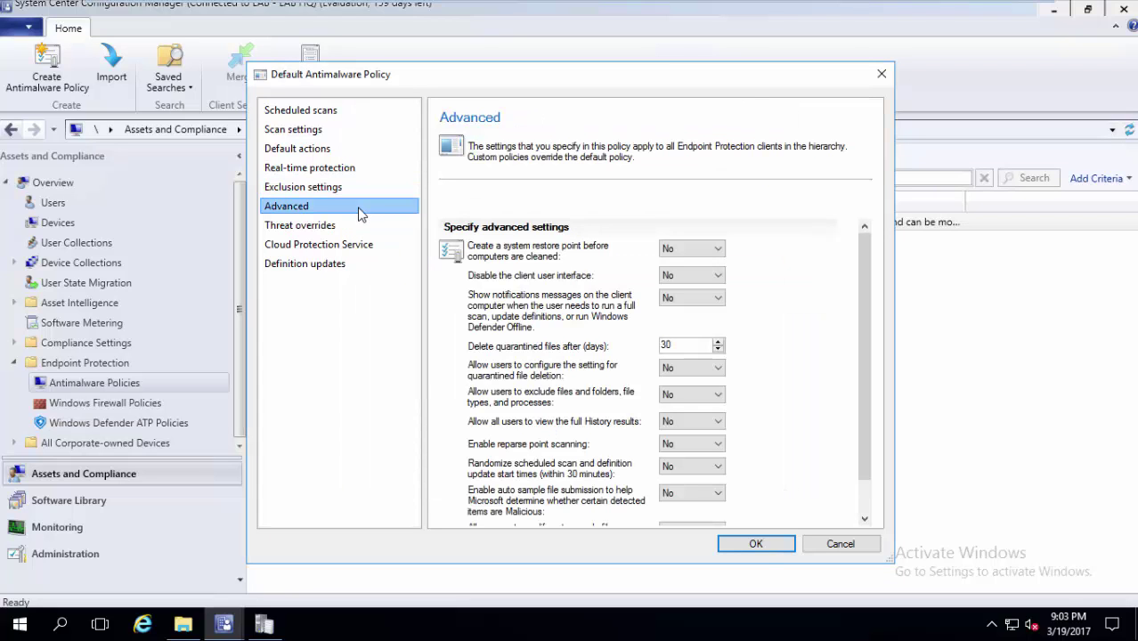
{"action": "left_click_drag", "start_coordinate": [863, 323], "coordinate": [868, 402]}
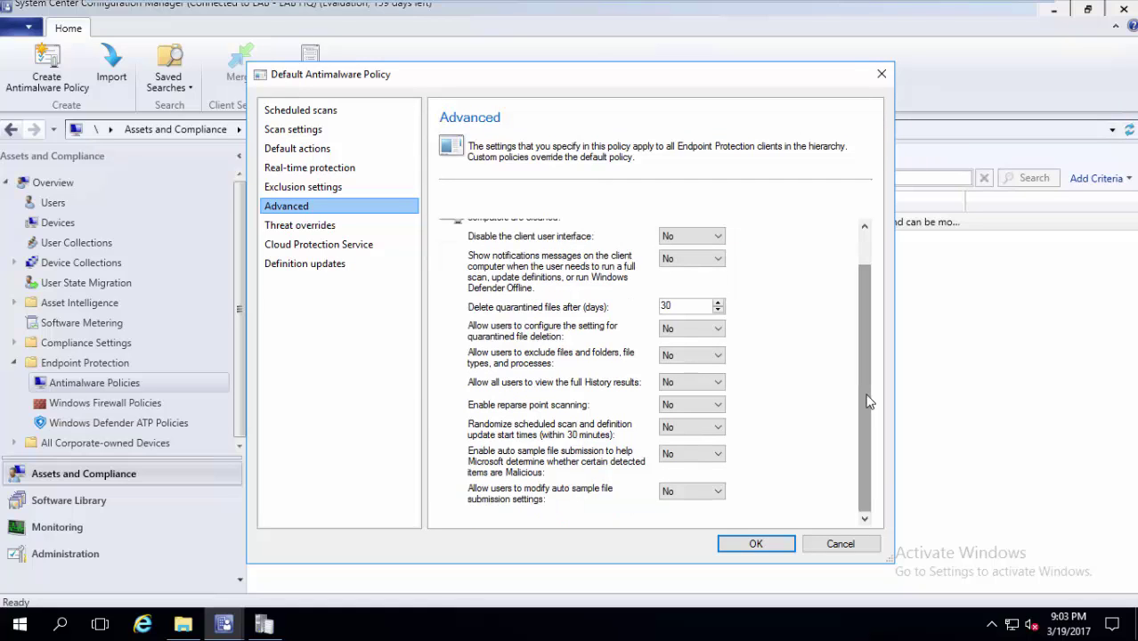
{"action": "left_click_drag", "start_coordinate": [868, 402], "coordinate": [874, 348]}
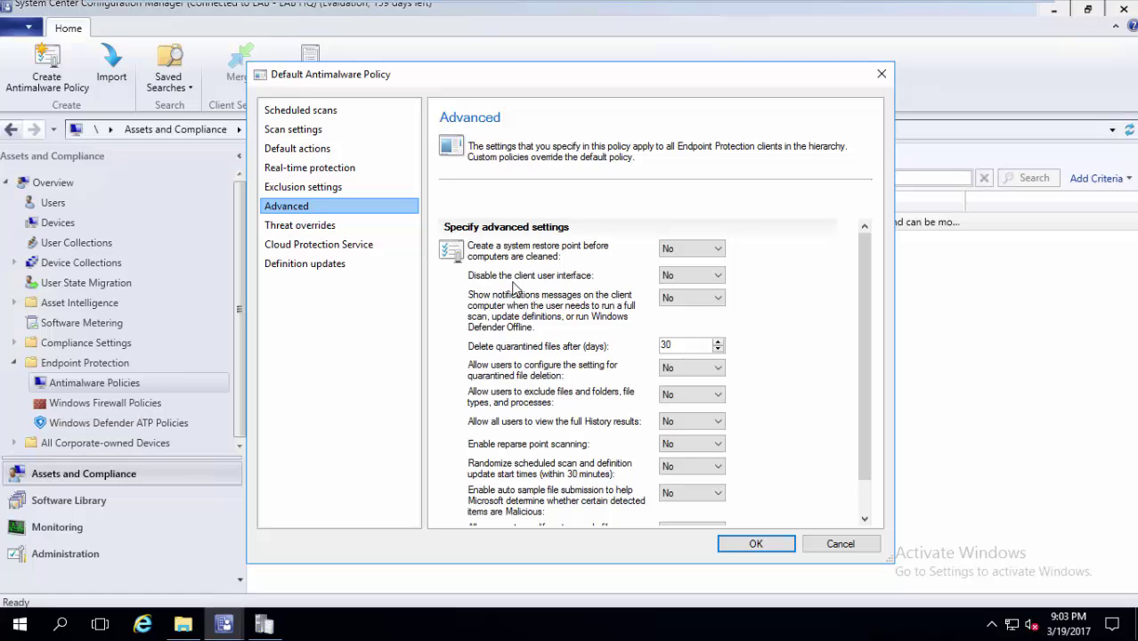
{"action": "left_click", "coordinate": [338, 243]}
{"action": "left_click", "coordinate": [331, 226]}
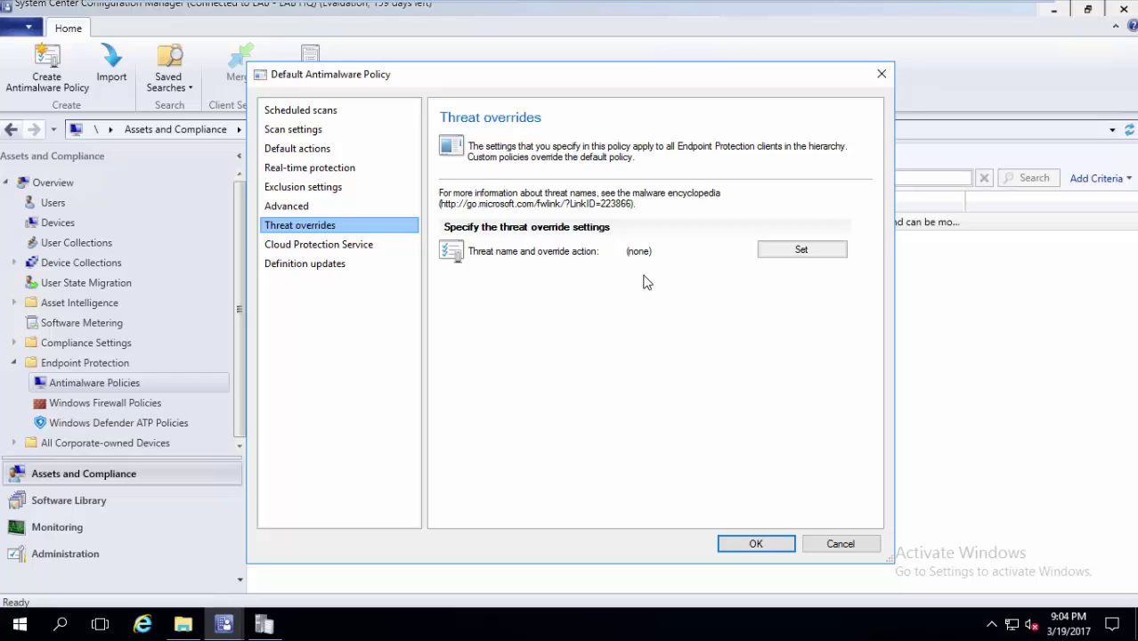
{"action": "left_click", "coordinate": [343, 247]}
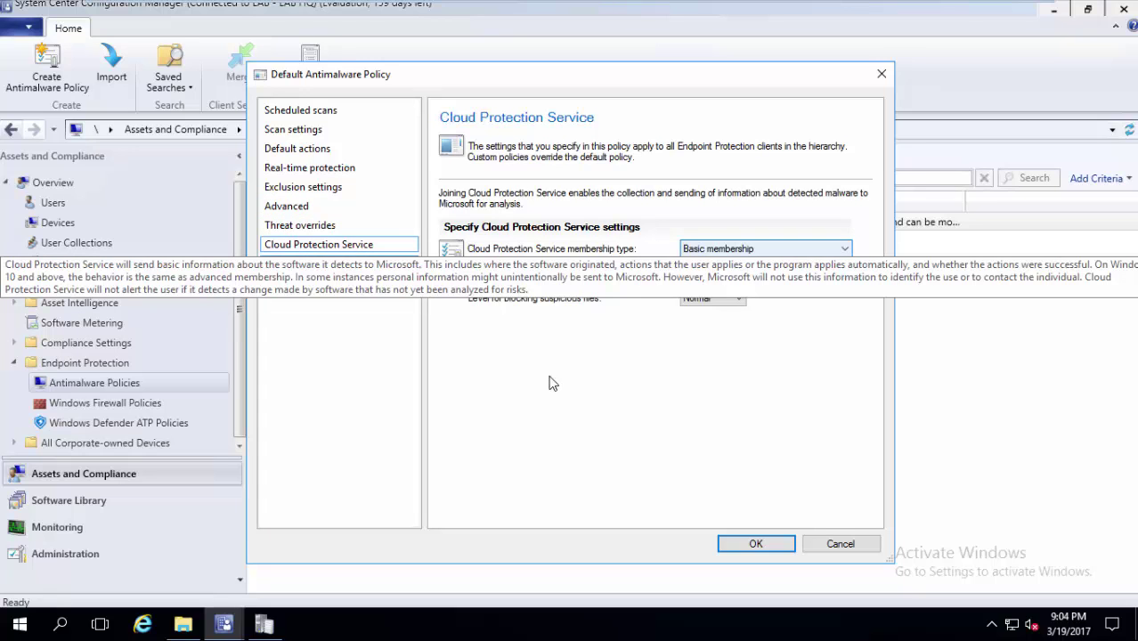
{"action": "left_click", "coordinate": [376, 267]}
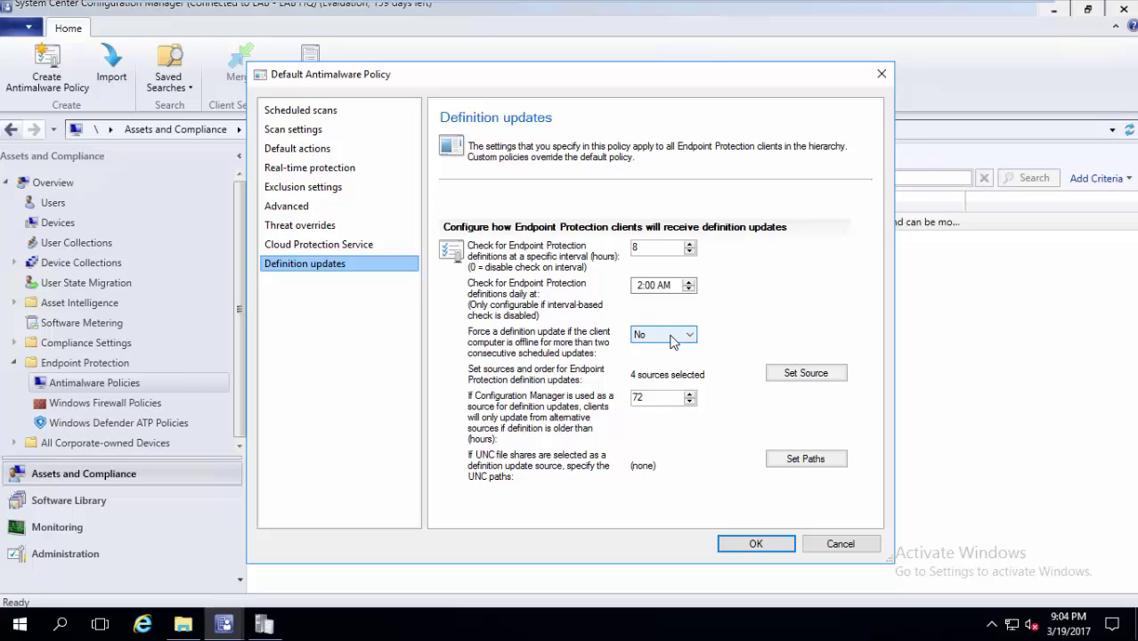
- Check the definition update sources without changing them, and save the default antimalware policy
{"action": "left_click", "coordinate": [774, 380]}
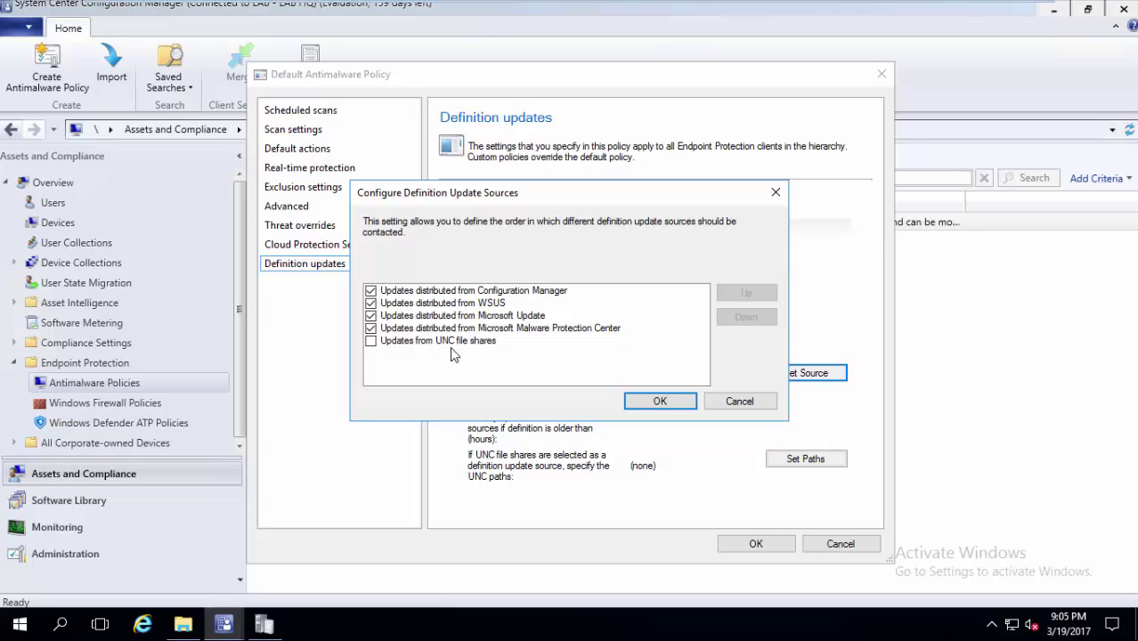
{"action": "left_click", "coordinate": [726, 405]}
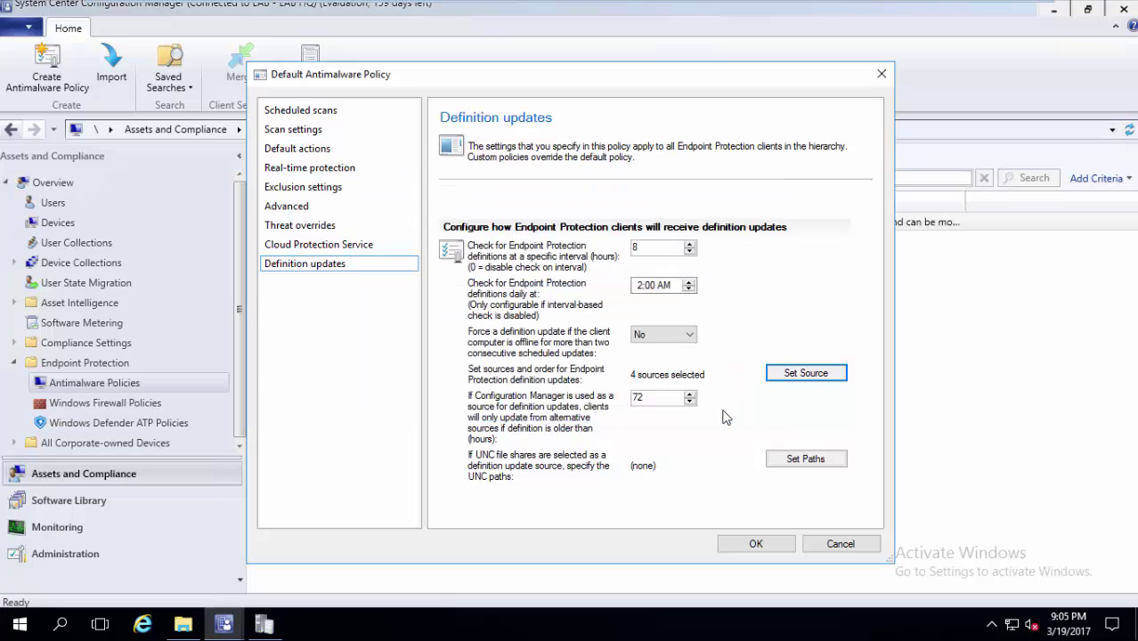
{"action": "left_click", "coordinate": [329, 112]}
{"action": "left_click", "coordinate": [726, 545]}
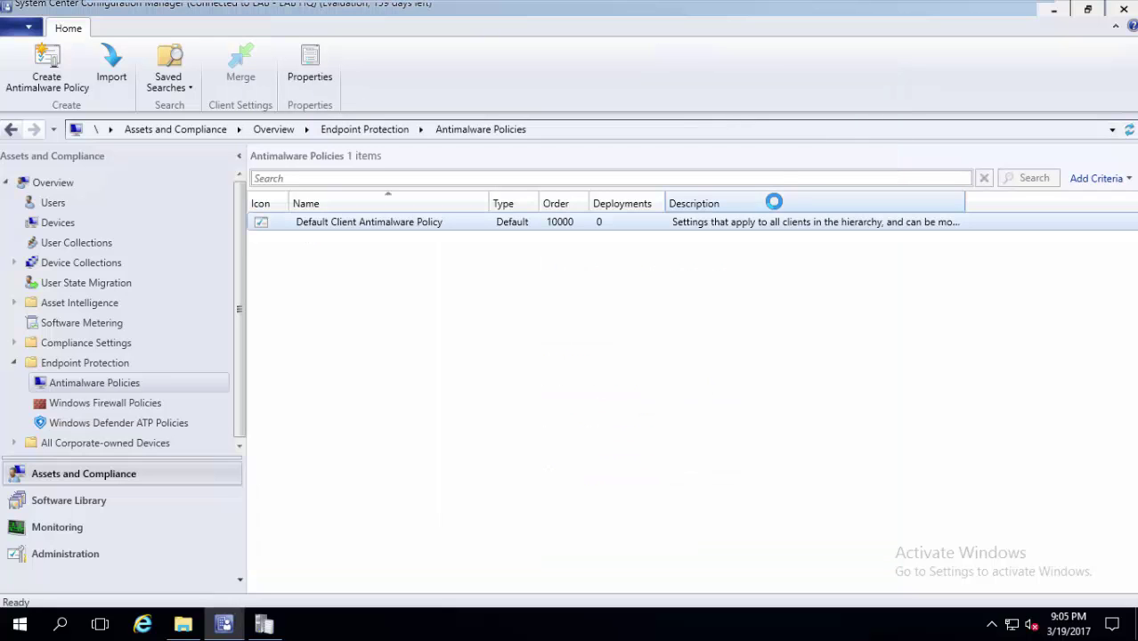
- Switch to the Windows 8 x64 client and update the virus and spyware definitions in Endpoint Protection
{"action": "left_click", "coordinate": [807, 11]}
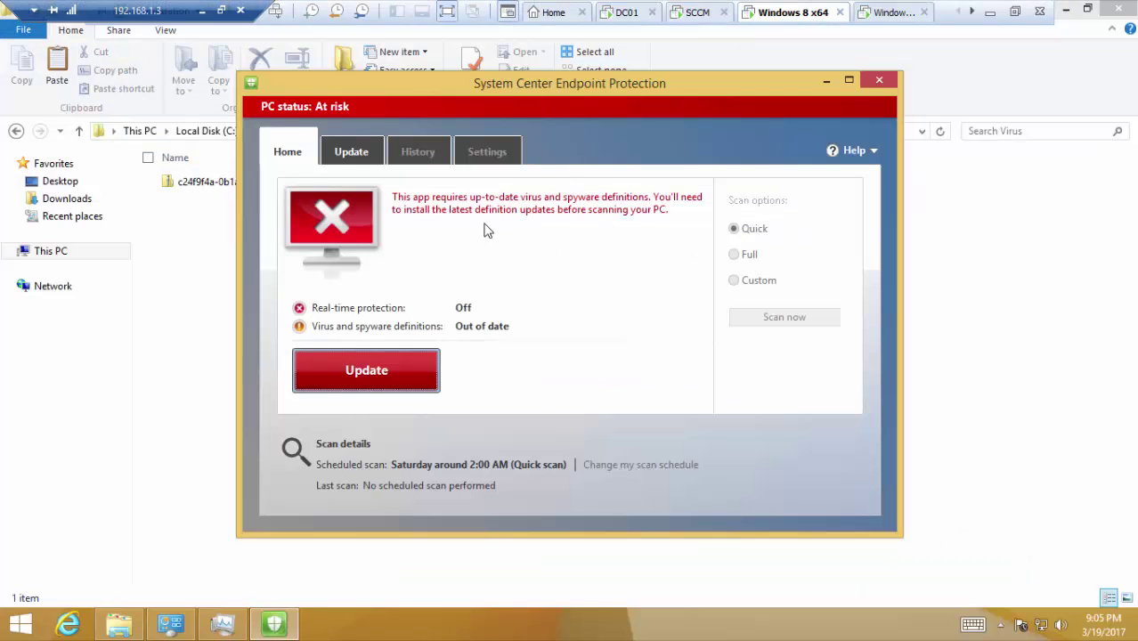
{"action": "left_click", "coordinate": [384, 371]}
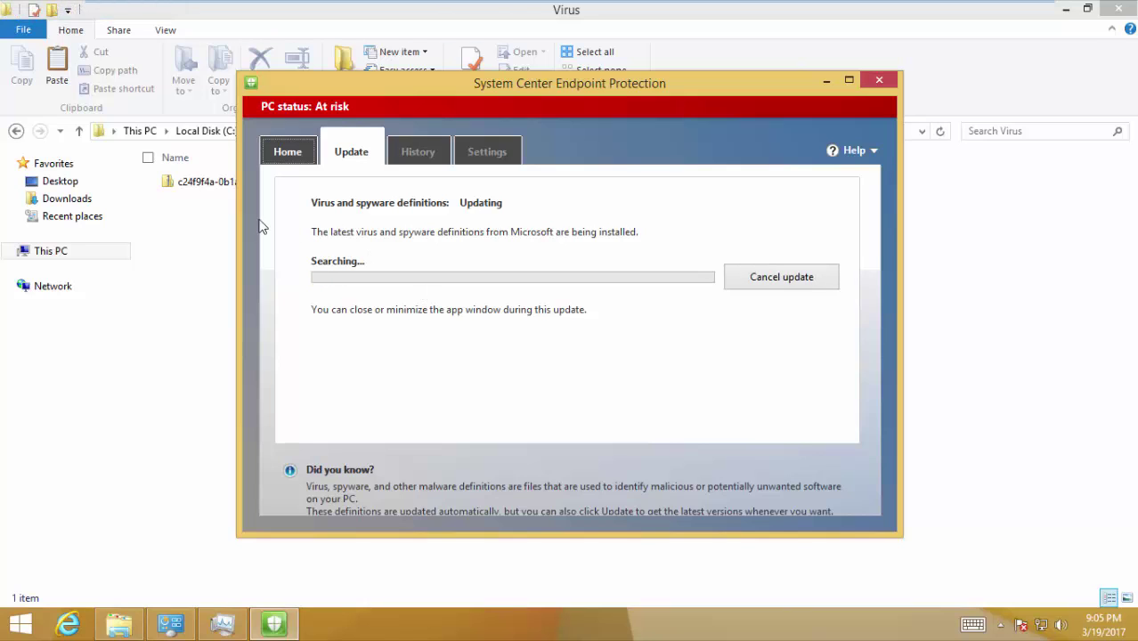
{"action": "left_click", "coordinate": [218, 222]}
{"action": "left_click", "coordinate": [241, 187]}
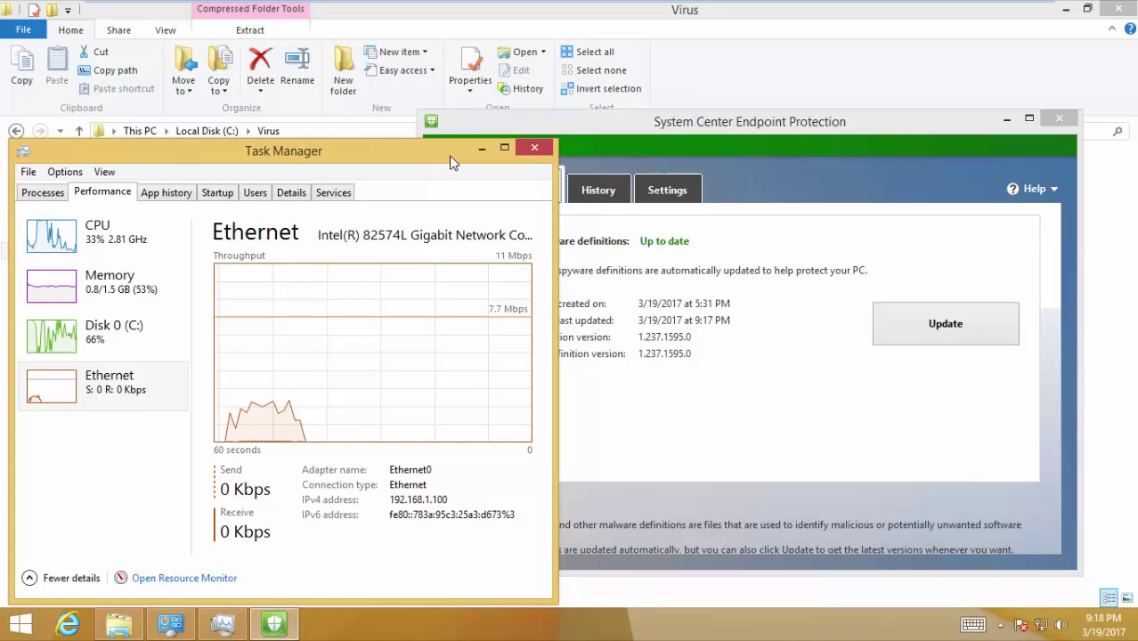
{"action": "left_click", "coordinate": [479, 148]}
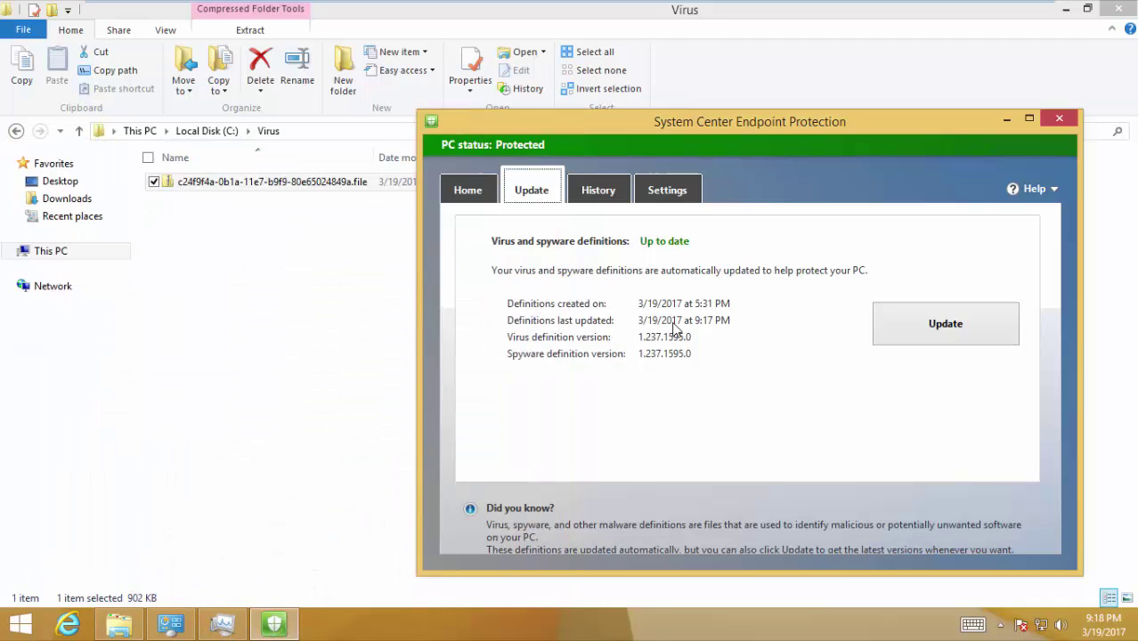
- Extract the zipped malware sample in C:\Virus to the suggested folder using the archive password, and check the running processes in Task Manager
{"action": "right_click", "coordinate": [233, 184]}
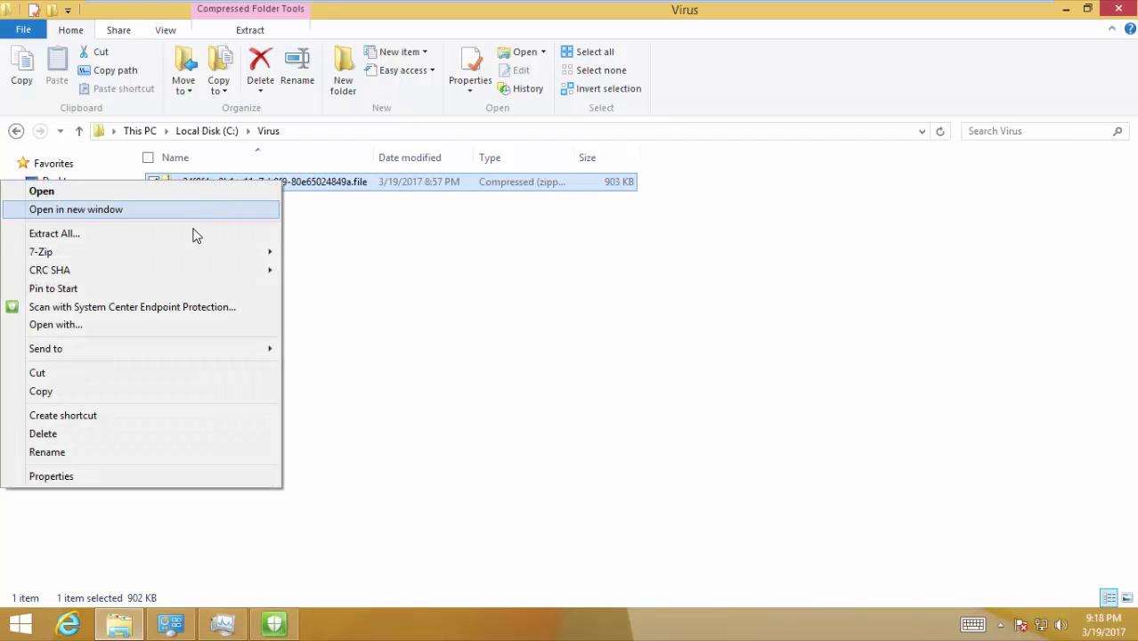
{"action": "left_click", "coordinate": [195, 234]}
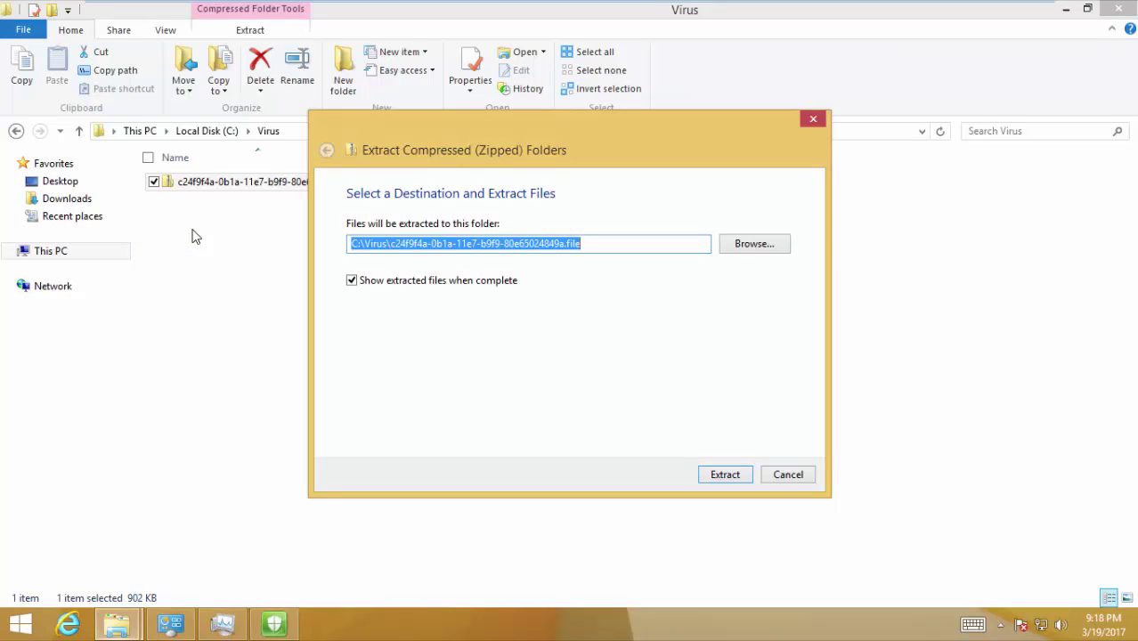
{"action": "left_click", "coordinate": [726, 481]}
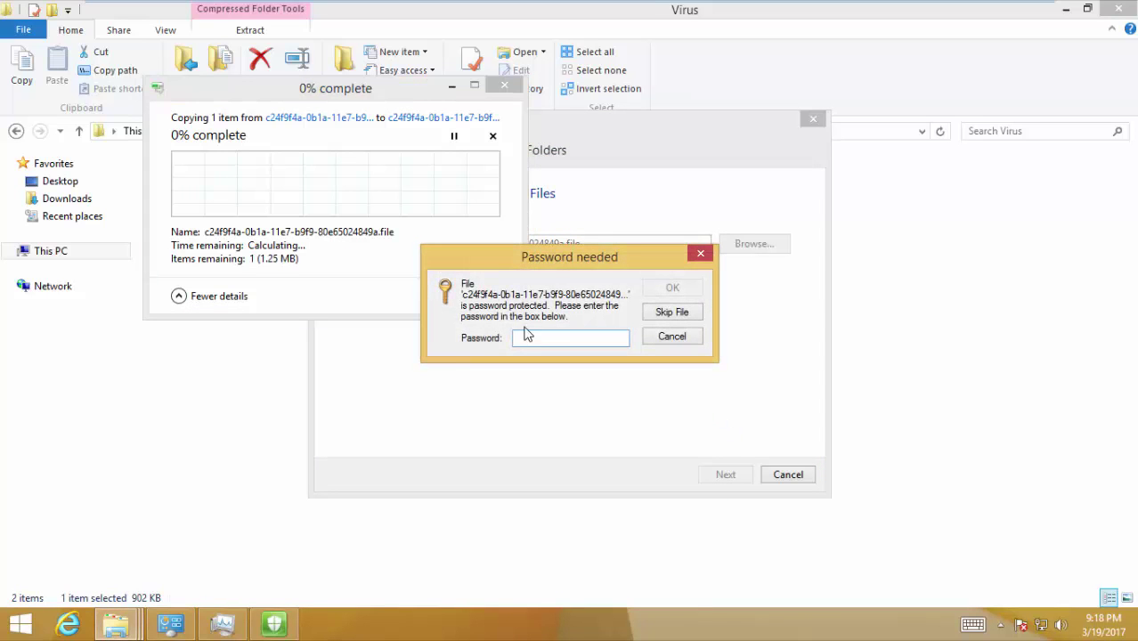
{"action": "left_click", "coordinate": [526, 338]}
{"action": "type", "text": "in"}
{"action": "left_click", "coordinate": [652, 292]}
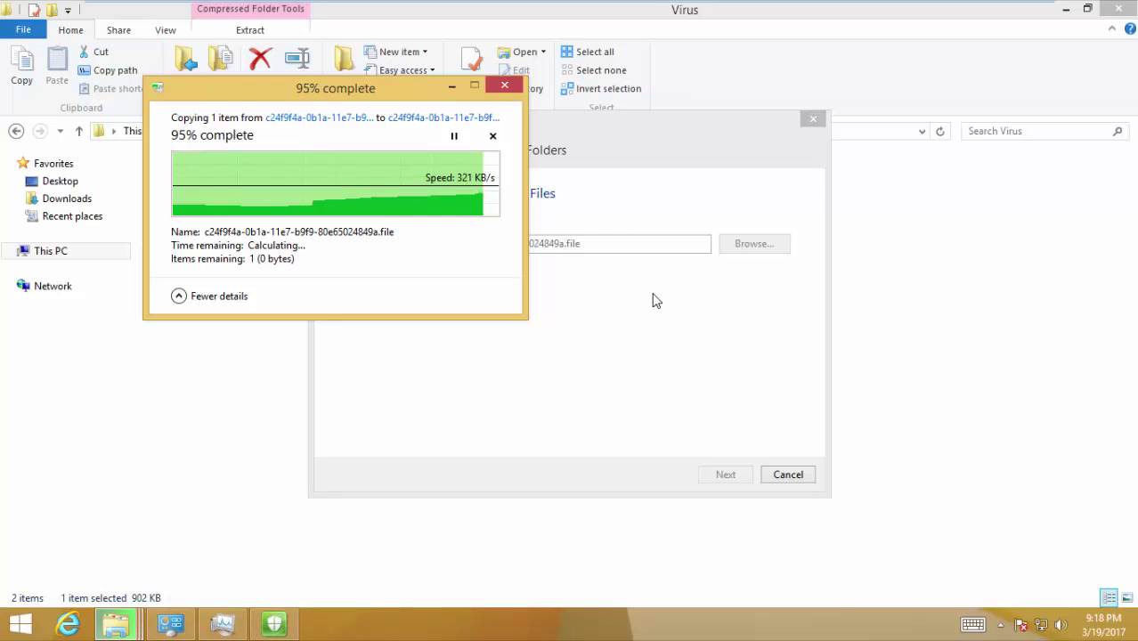
{"action": "left_click", "coordinate": [231, 634]}
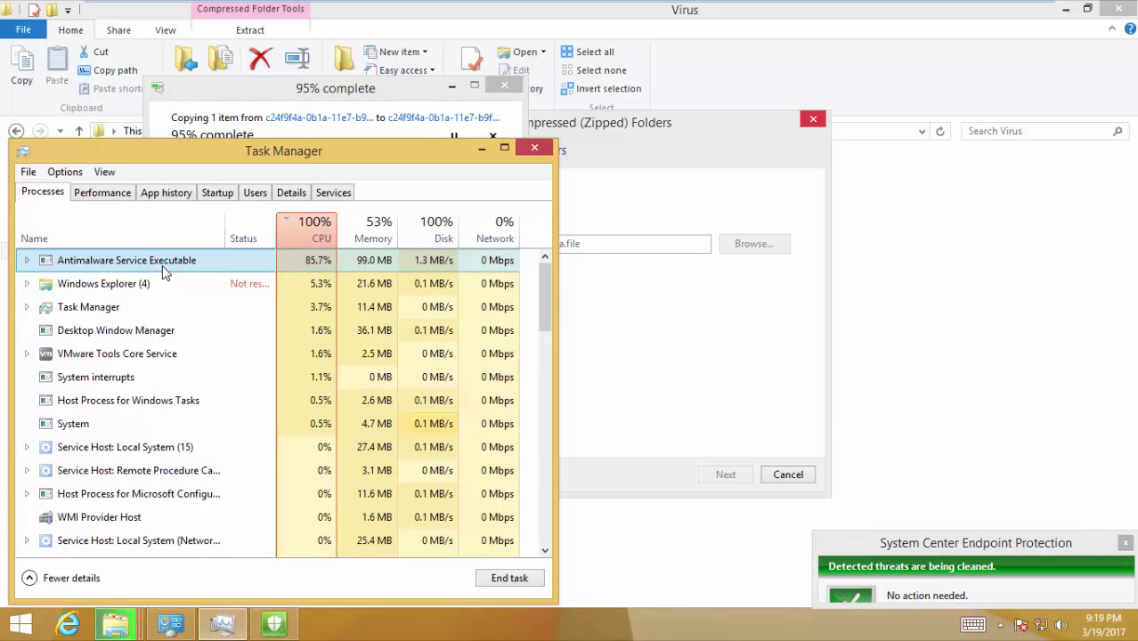
{"action": "left_click", "coordinate": [481, 149]}
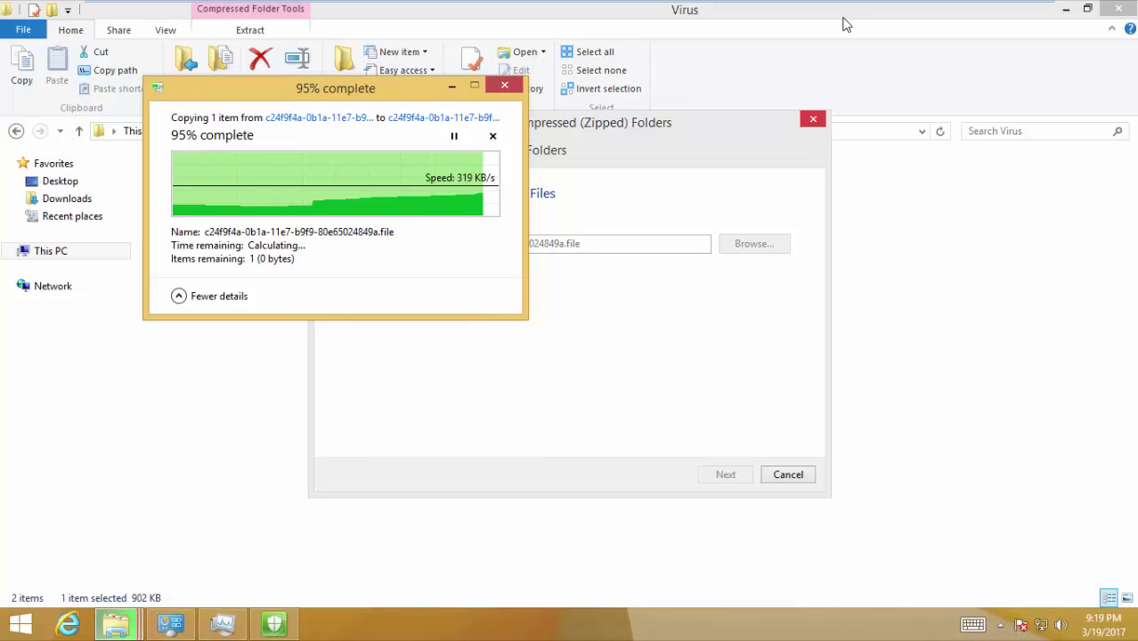
- Switch to the host computer's Chrome browser and show the dasmalwerk.eu malware download page
{"action": "mouse_move", "coordinate": [561, 4]}
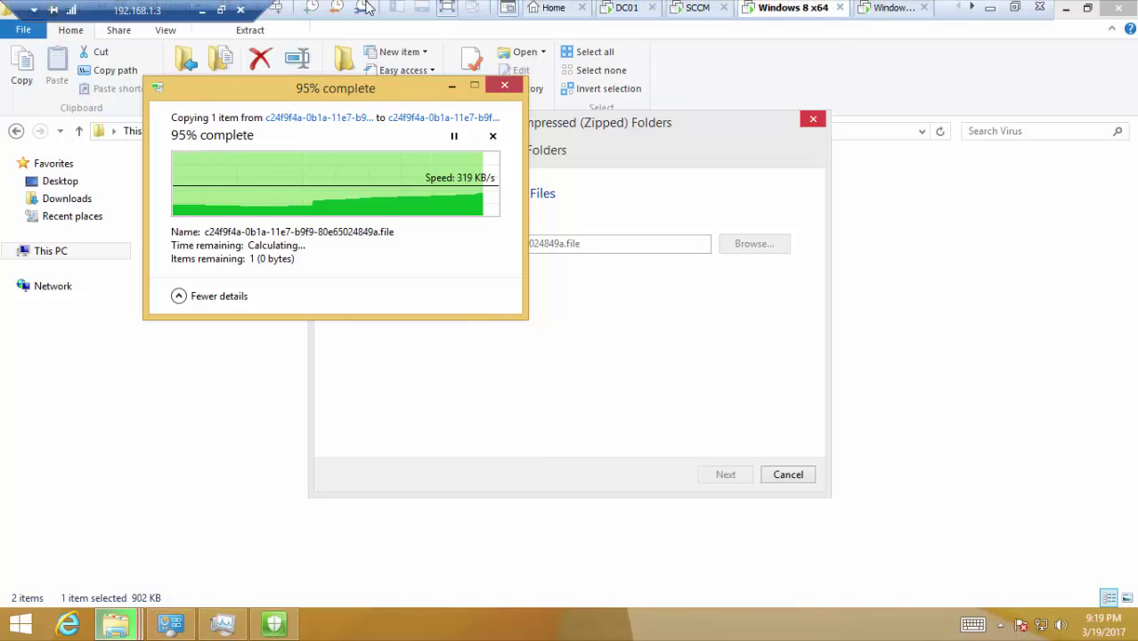
{"action": "left_click", "coordinate": [201, 9]}
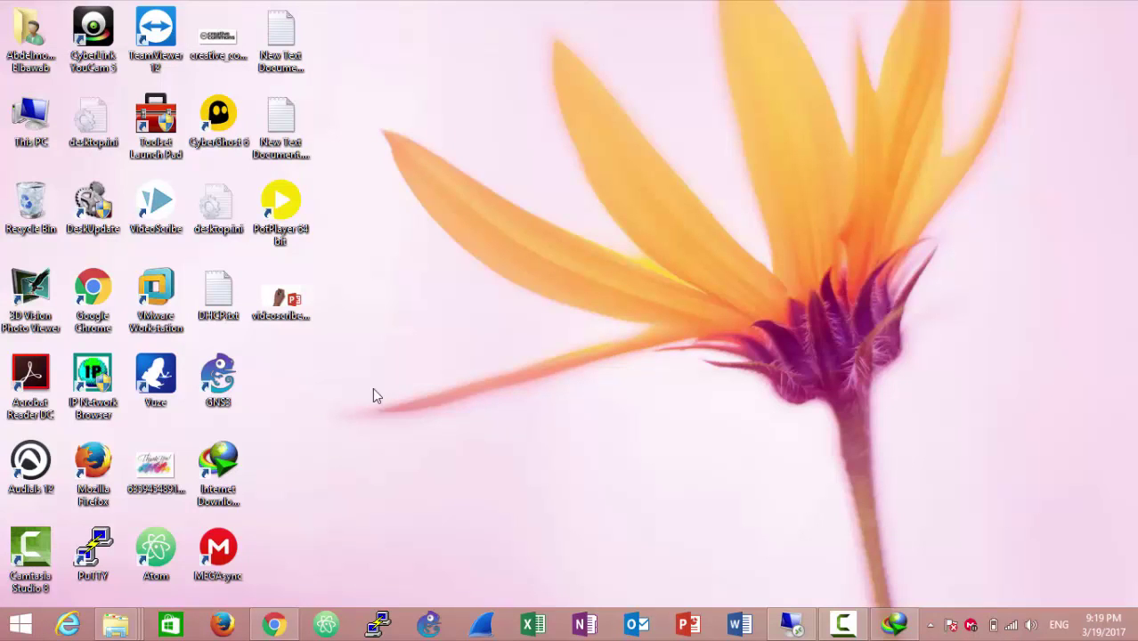
{"action": "left_click", "coordinate": [297, 633]}
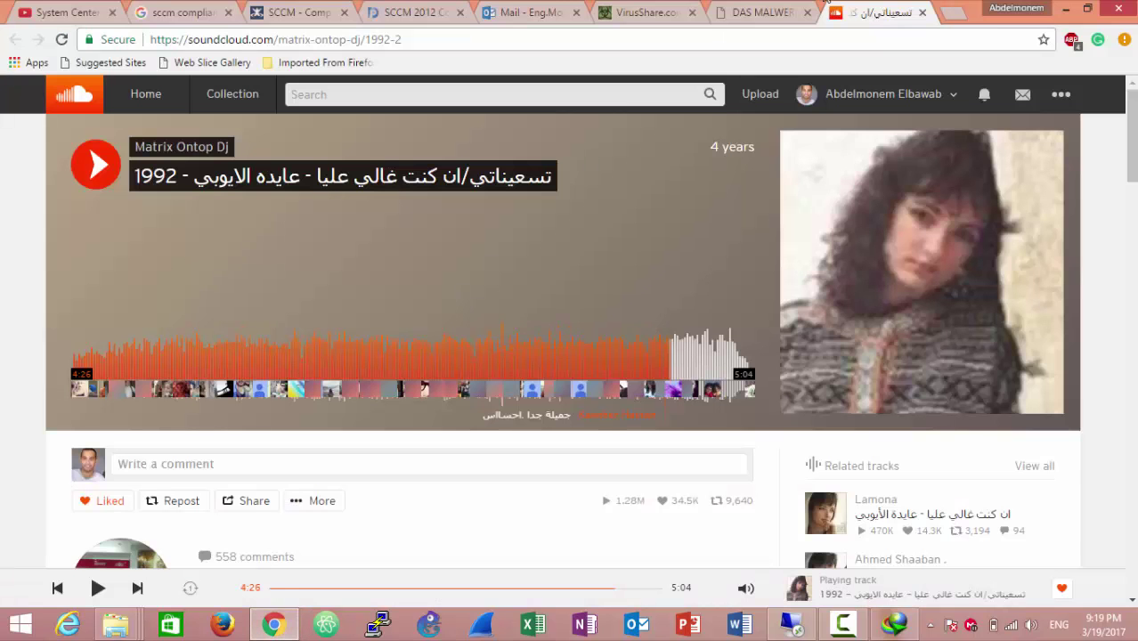
{"action": "left_click", "coordinate": [746, 12]}
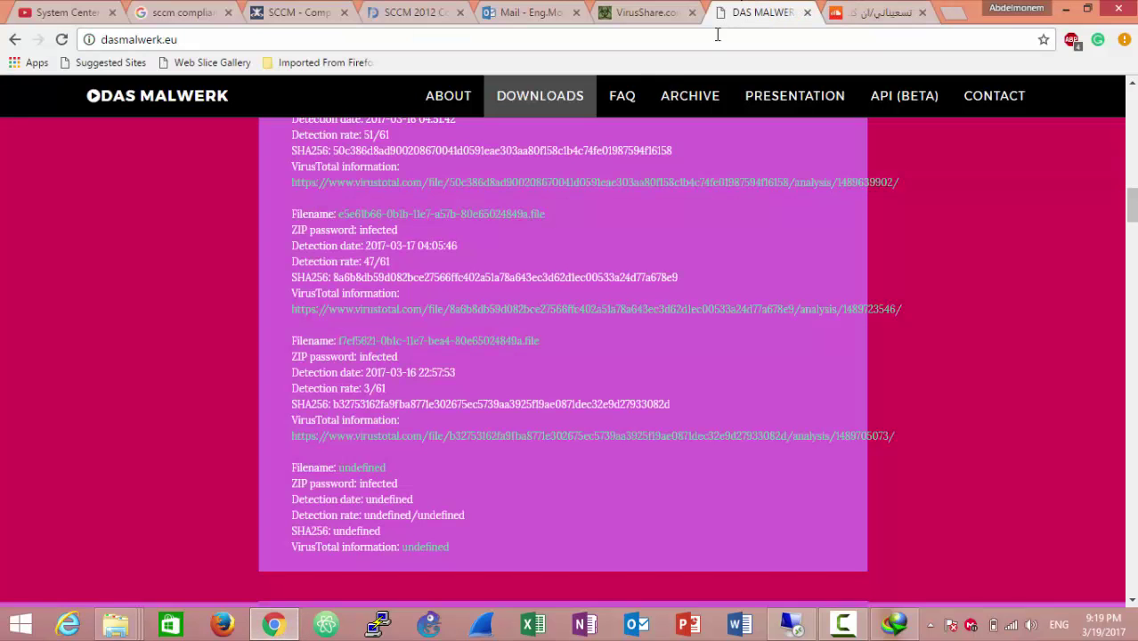
{"action": "left_click", "coordinate": [215, 42]}
{"action": "left_click", "coordinate": [62, 40]}
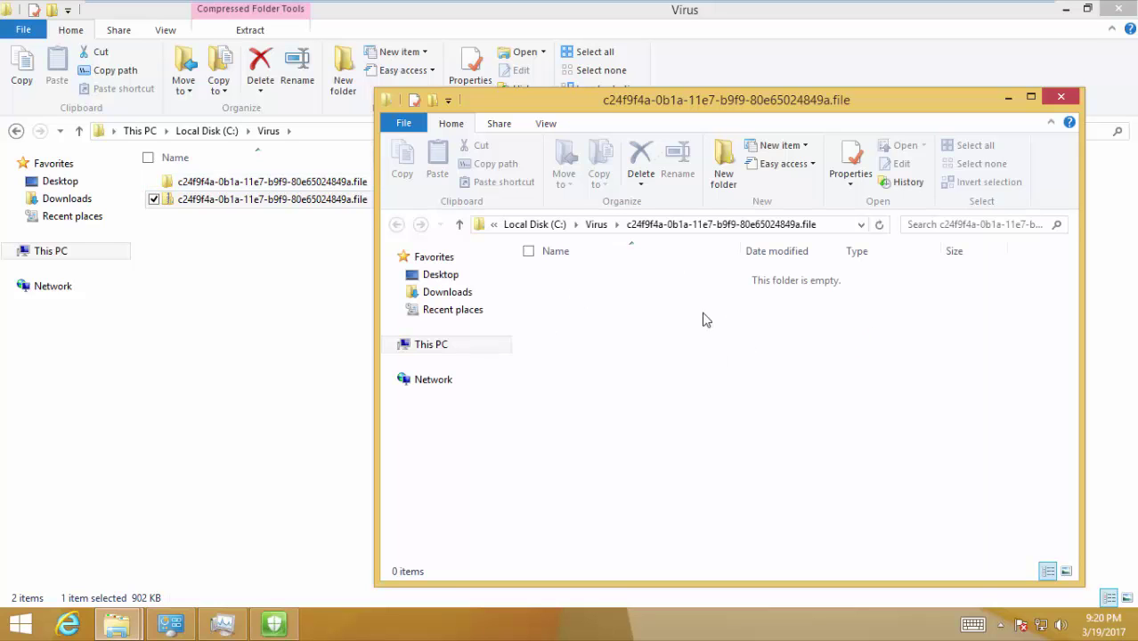
- Check the contents of the extracted folder in C:\Virus, and review the settings and history in the client's Endpoint Protection
{"action": "left_click", "coordinate": [1061, 98]}
{"action": "double_click", "coordinate": [355, 183]}
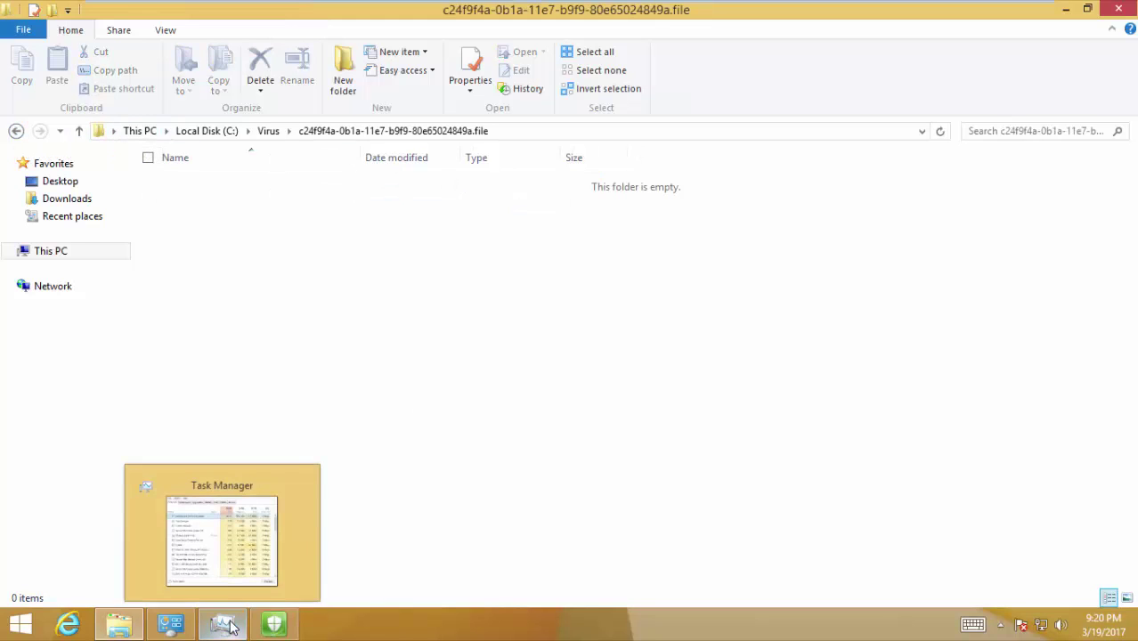
{"action": "left_click", "coordinate": [274, 625]}
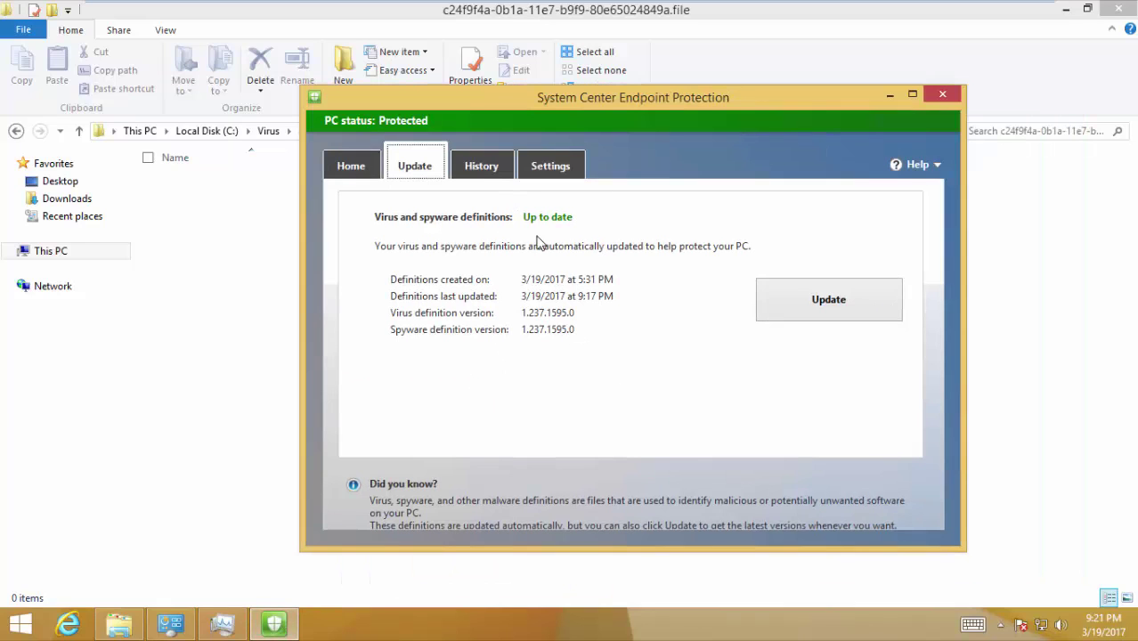
{"action": "left_click", "coordinate": [535, 169]}
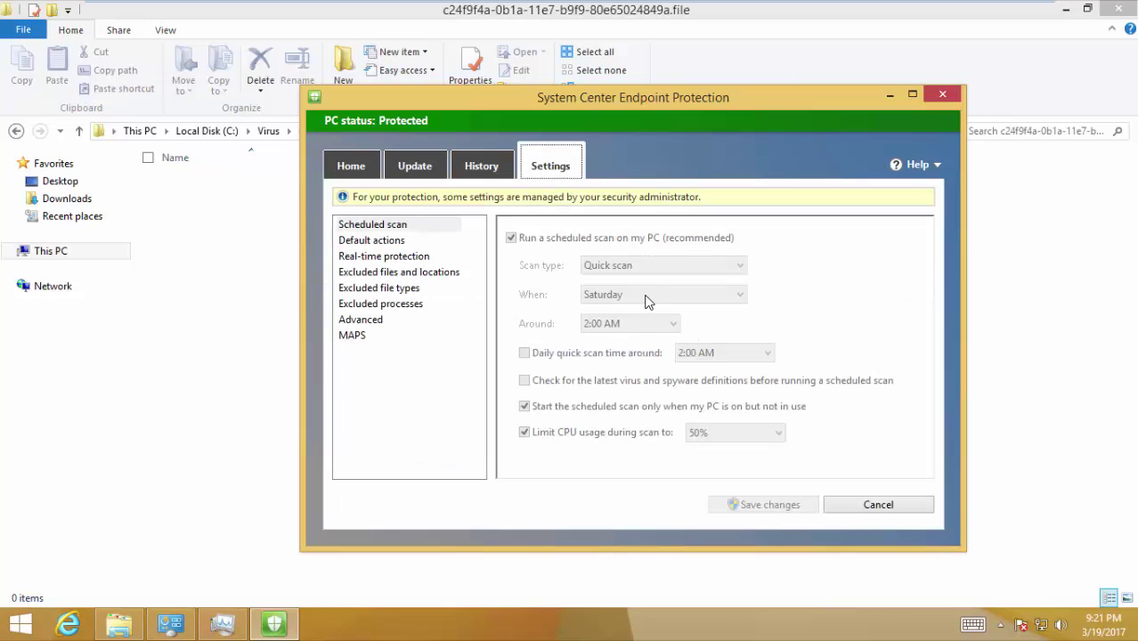
{"action": "left_click", "coordinate": [490, 169]}
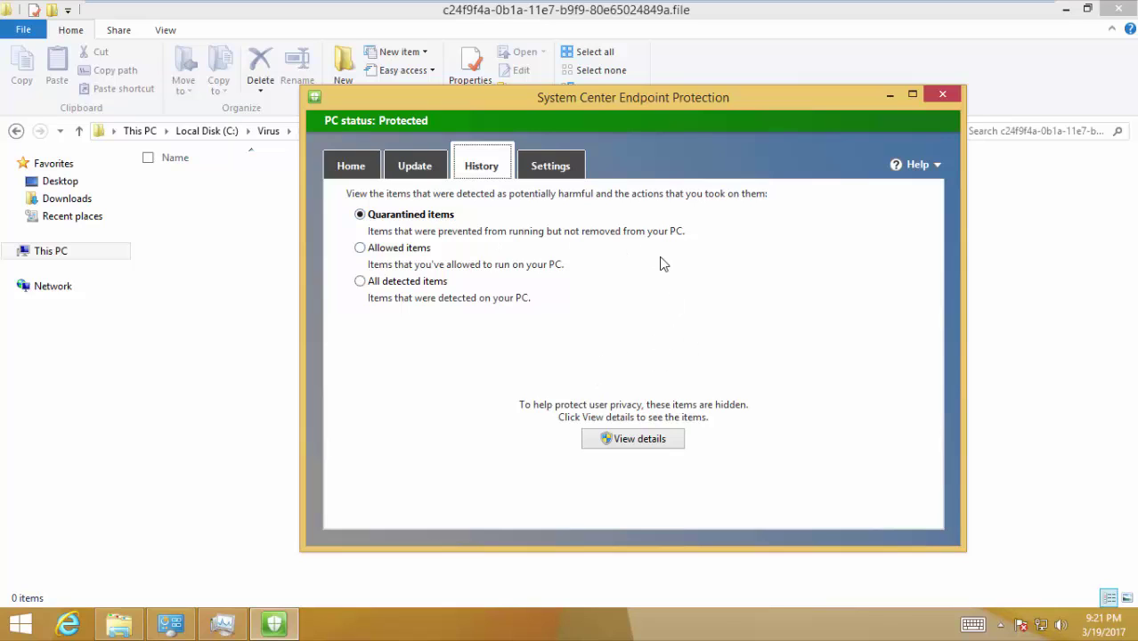
{"action": "left_click", "coordinate": [934, 100]}
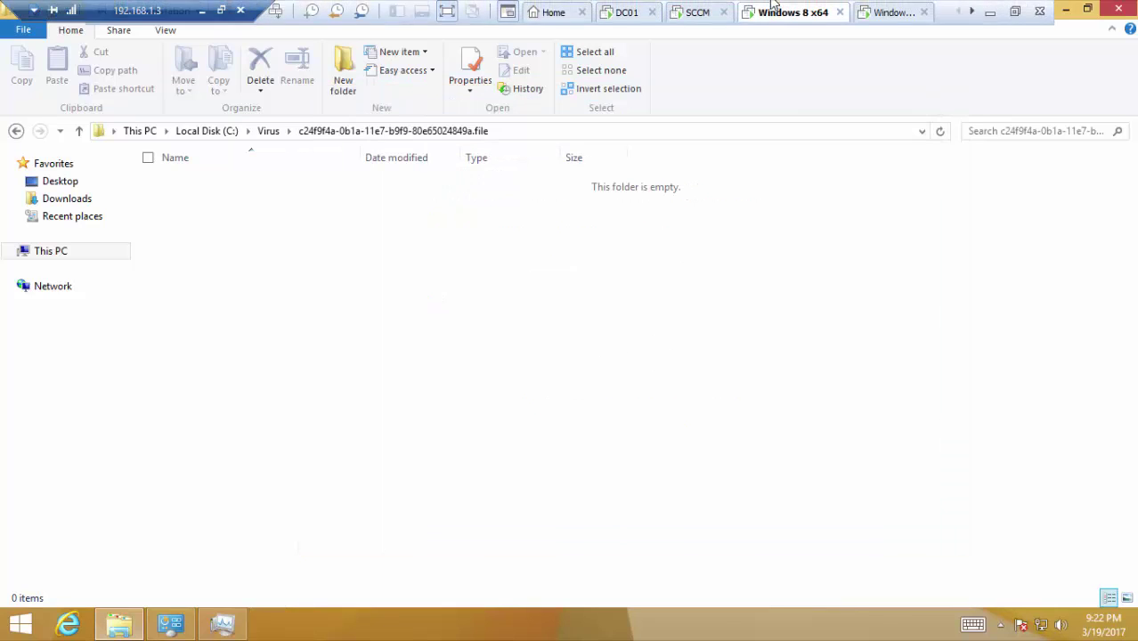
- Switch to the SCCM machine and review the Endpoint Protection status in Monitoring, including the active clients at risk
{"action": "left_click", "coordinate": [703, 12]}
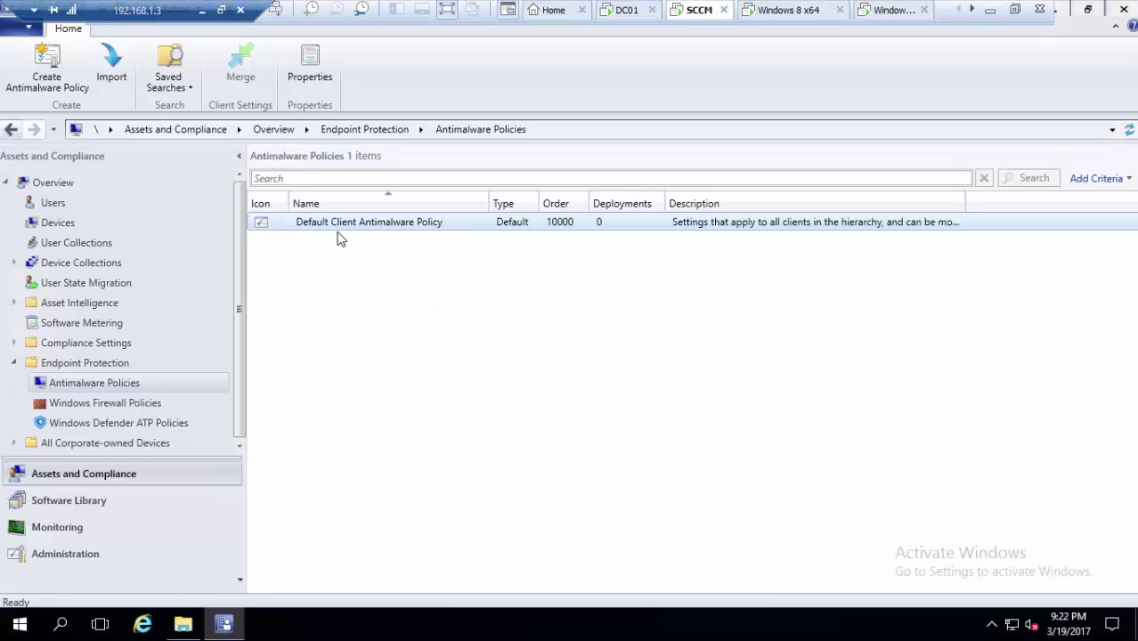
{"action": "left_click", "coordinate": [71, 531]}
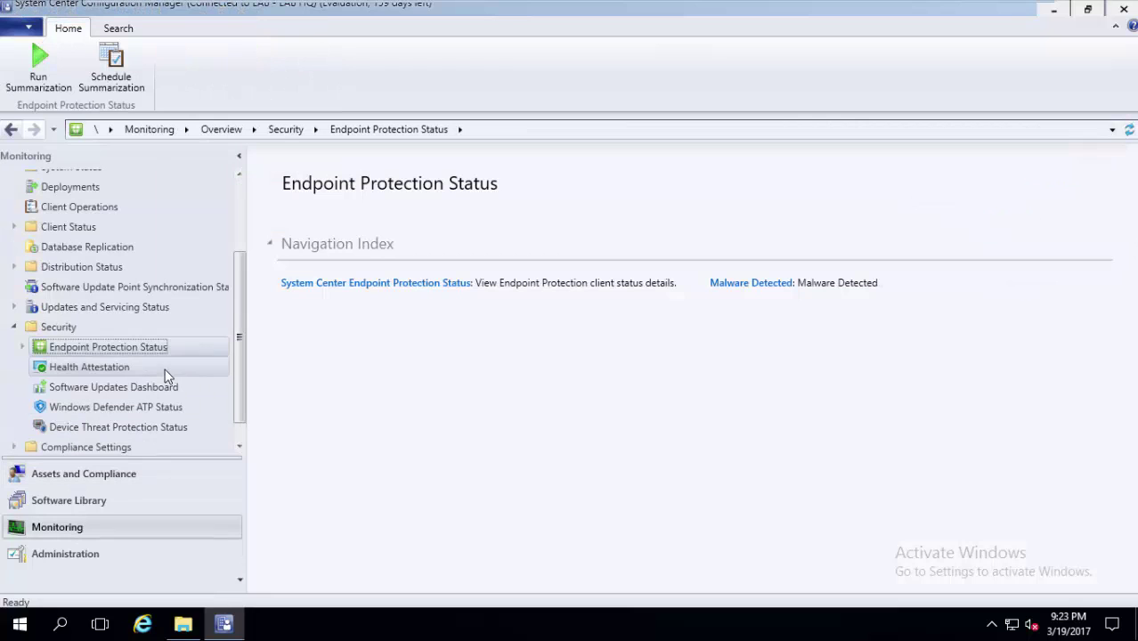
{"action": "left_click", "coordinate": [23, 347]}
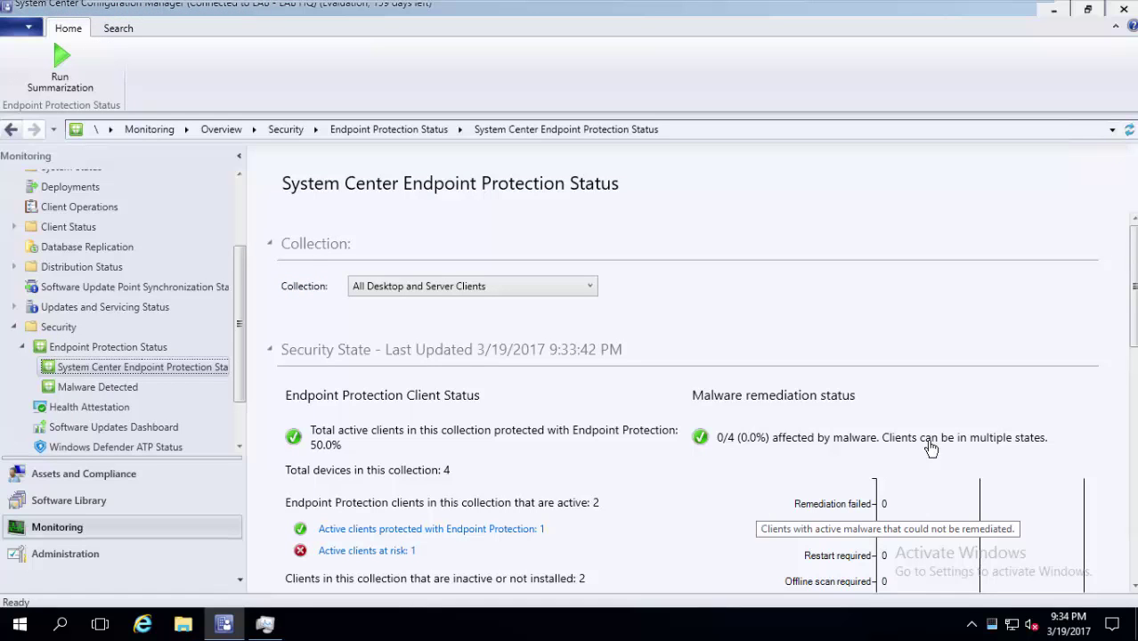
{"action": "scroll", "coordinate": [1133, 318], "scroll_direction": "down", "scroll_amount": 4}
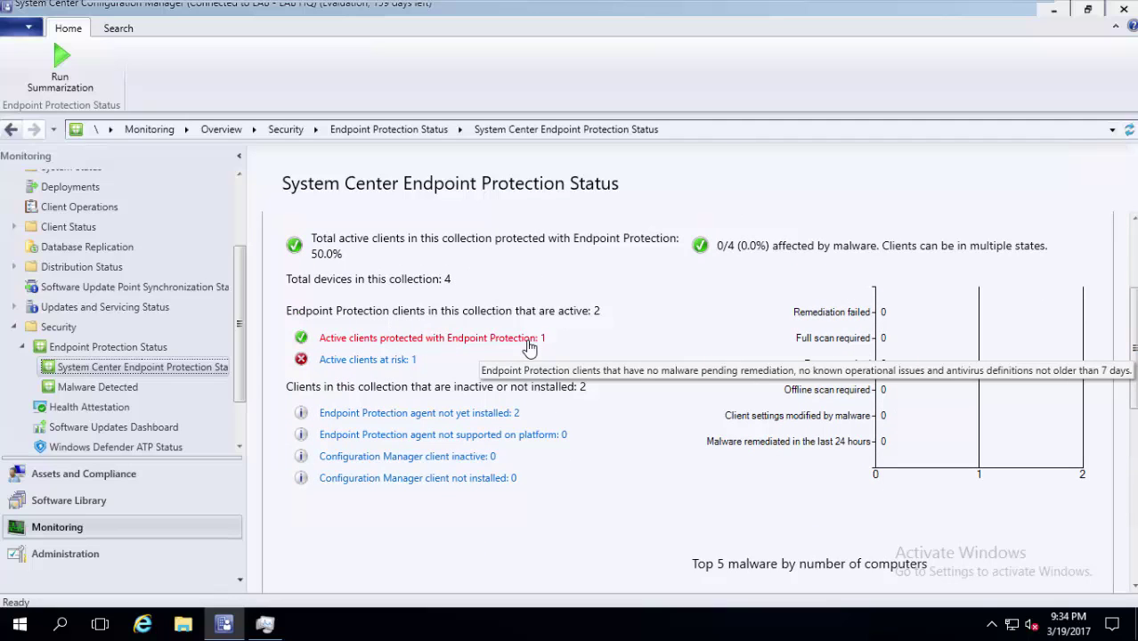
{"action": "left_click", "coordinate": [404, 363]}
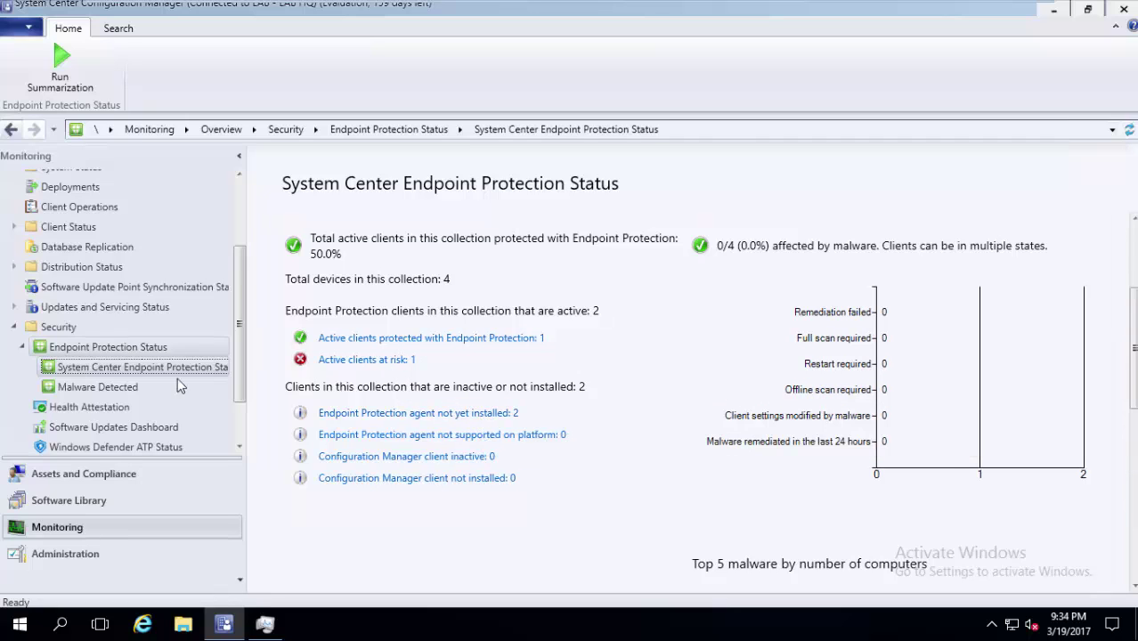
- Examine the detected malware list, with the first threat's summary, detection details and infected file path
{"action": "left_click", "coordinate": [130, 389]}
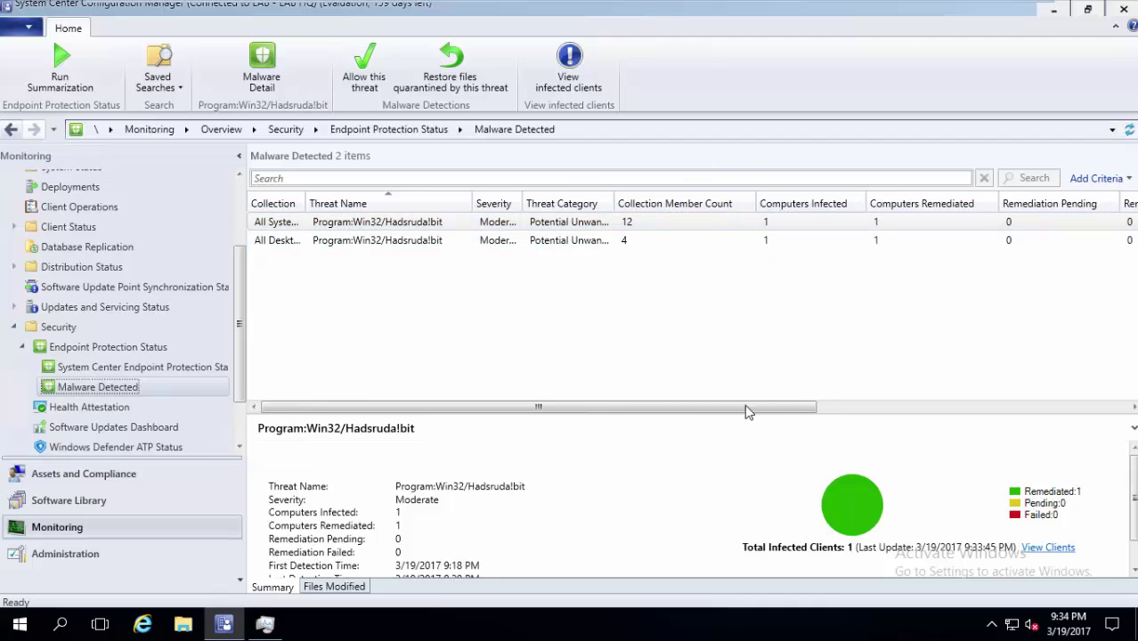
{"action": "double_click", "coordinate": [523, 204]}
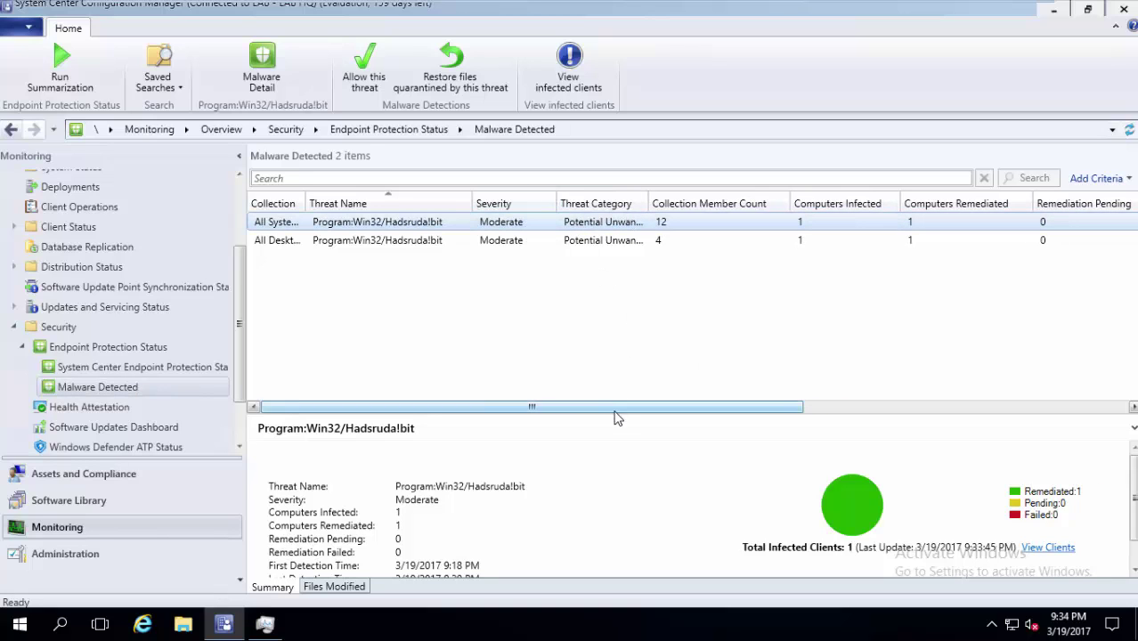
{"action": "left_click_drag", "start_coordinate": [614, 414], "coordinate": [952, 380]}
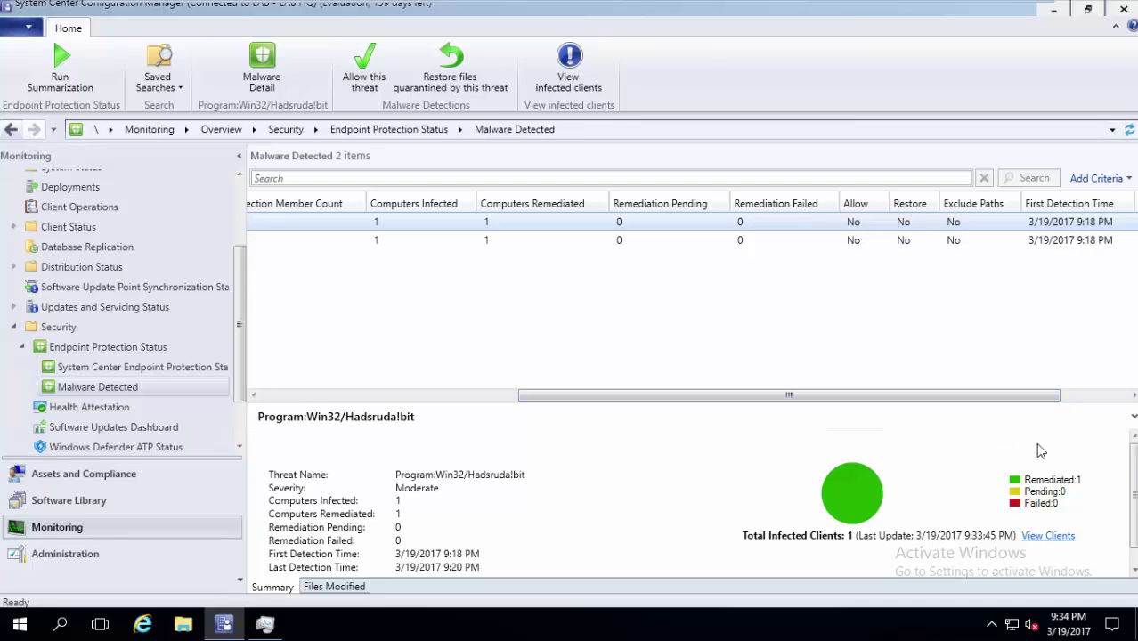
{"action": "scroll", "coordinate": [1132, 531], "scroll_direction": "down", "scroll_amount": 1}
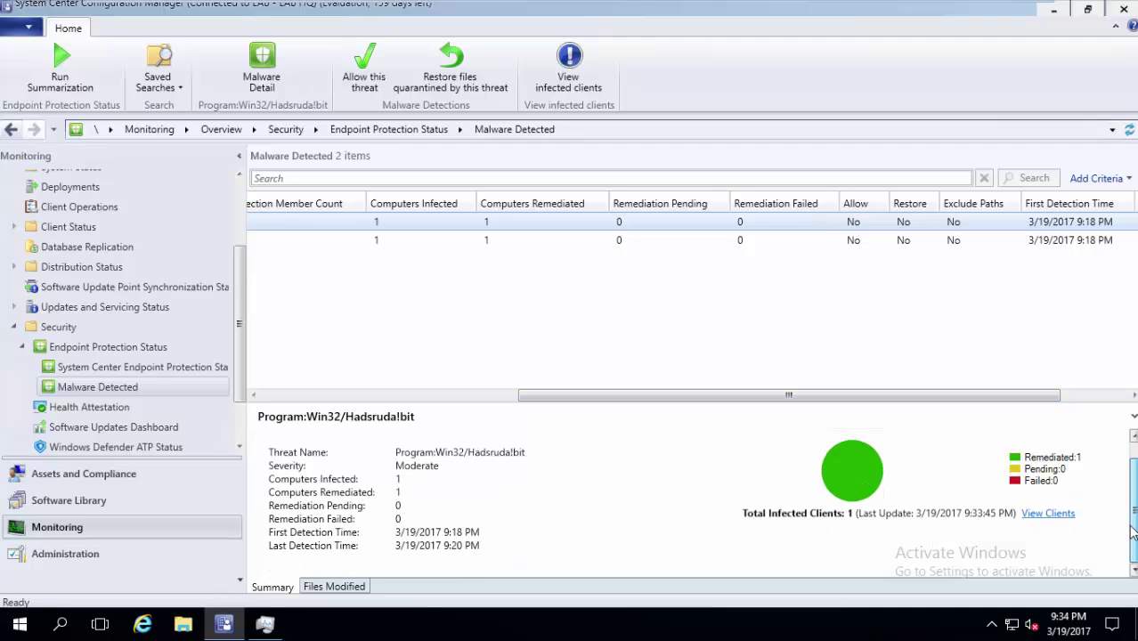
{"action": "scroll", "coordinate": [1071, 517], "scroll_direction": "up", "scroll_amount": 1}
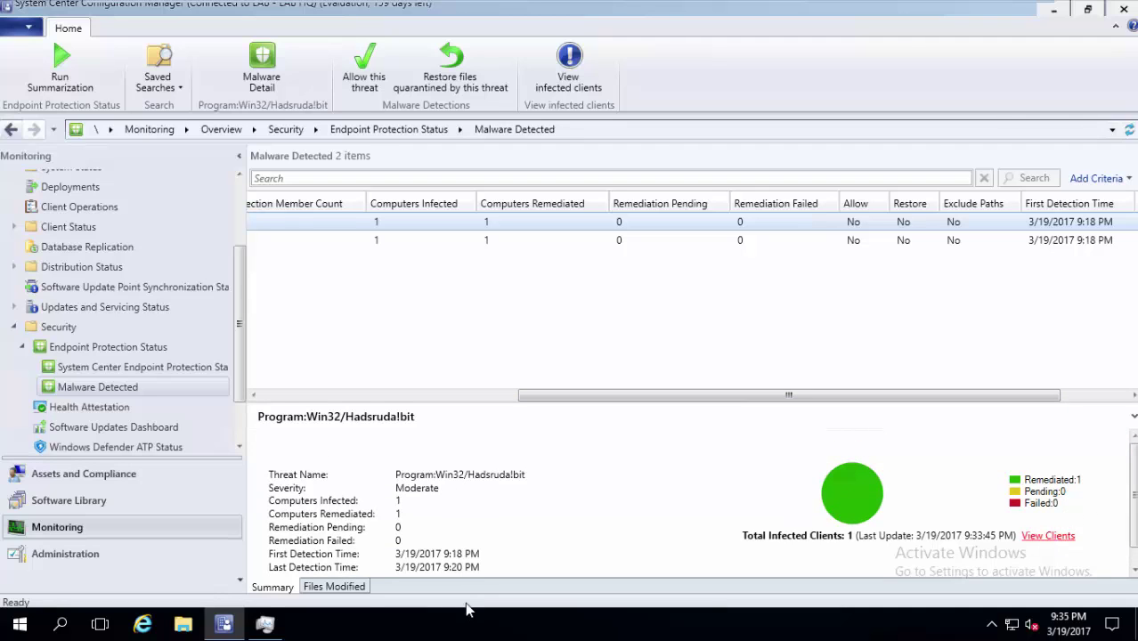
{"action": "left_click", "coordinate": [342, 586]}
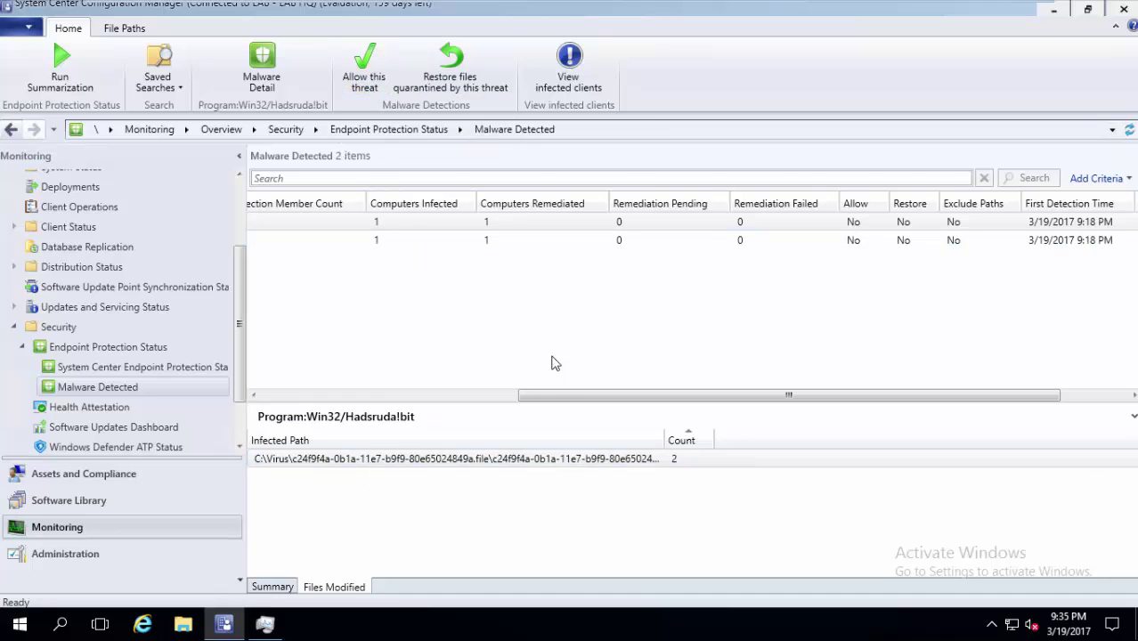
{"action": "left_click_drag", "start_coordinate": [563, 394], "coordinate": [288, 398]}
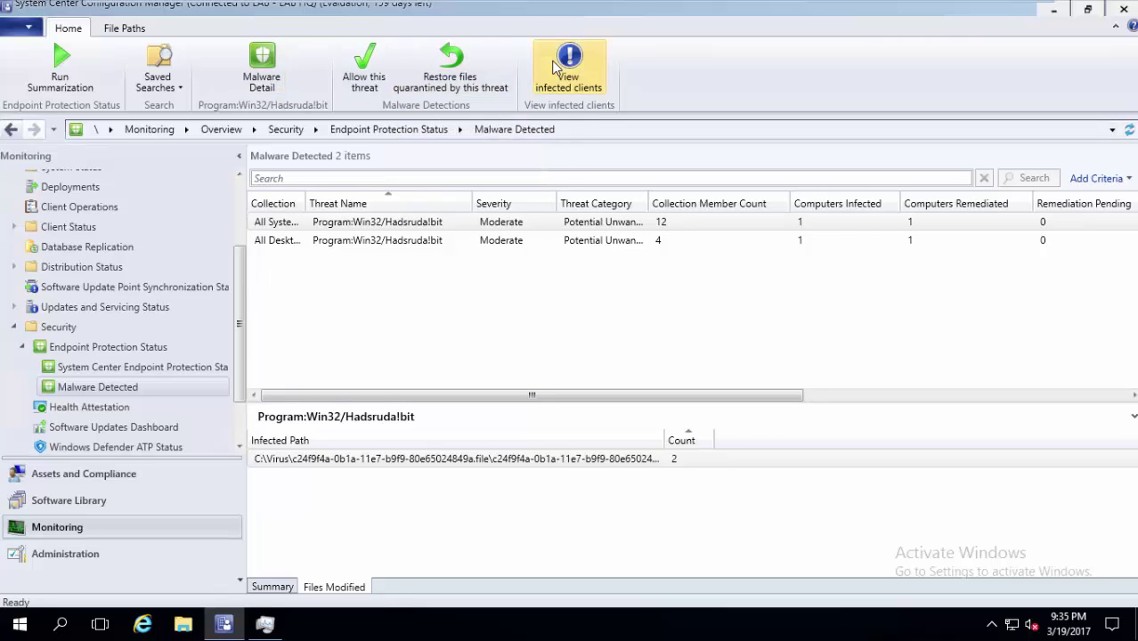
- Open the malware details for the Program:Win32/Hadsruda!bit threat and read its summary on the Malware Protection Center page
{"action": "left_click", "coordinate": [273, 71]}
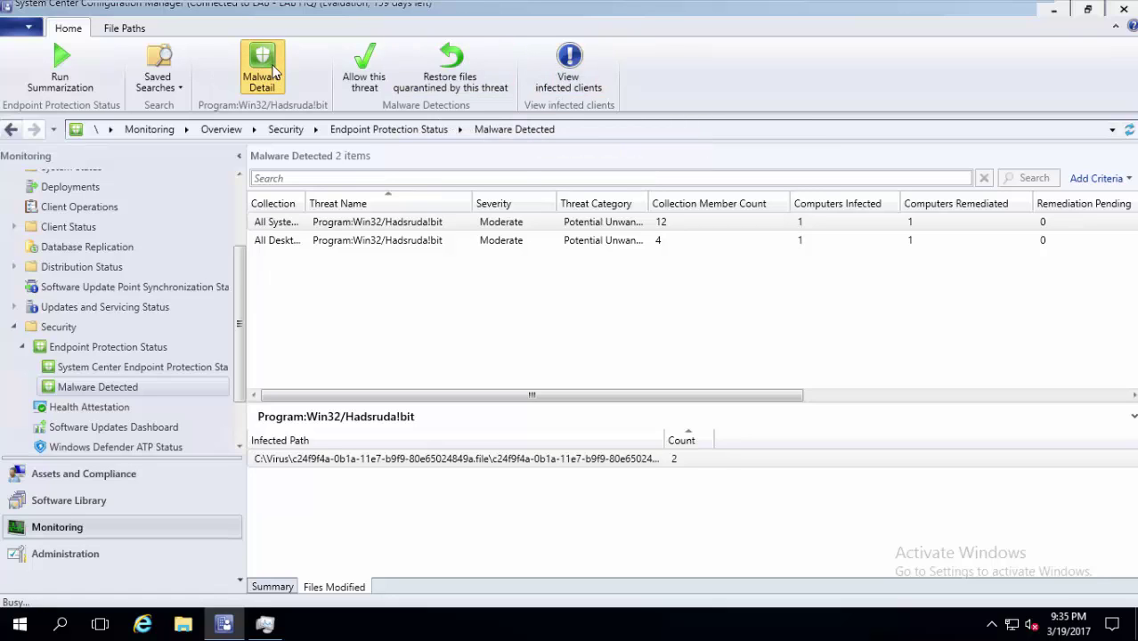
{"action": "left_click", "coordinate": [429, 225]}
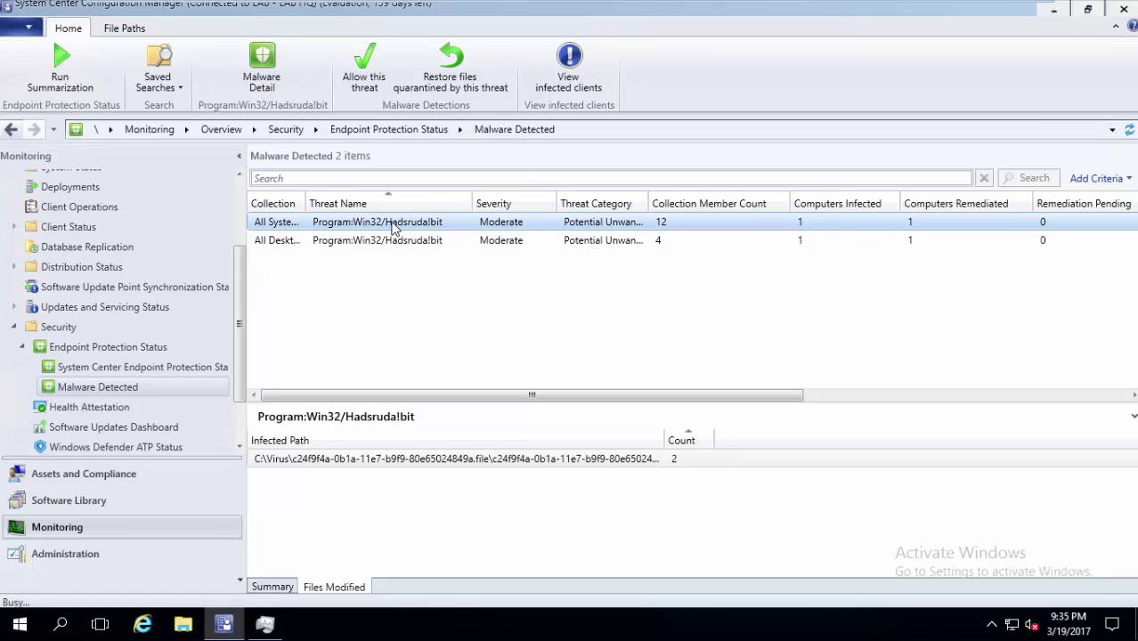
{"action": "left_click", "coordinate": [356, 242]}
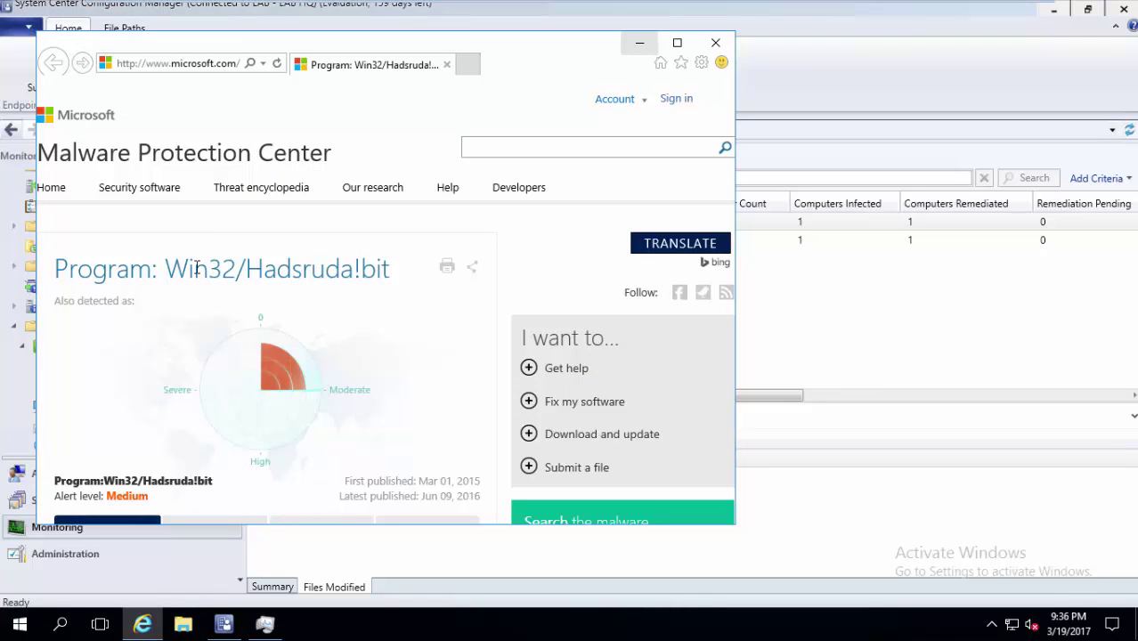
{"action": "mouse_move", "coordinate": [305, 358]}
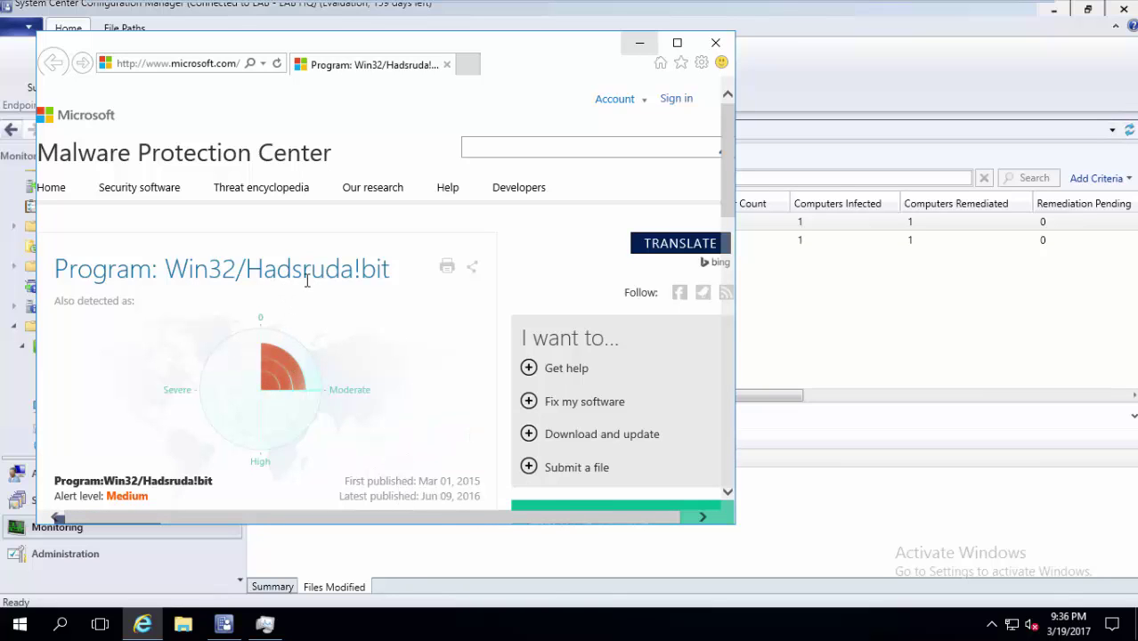
{"action": "scroll", "coordinate": [401, 481], "scroll_direction": "down", "scroll_amount": 2}
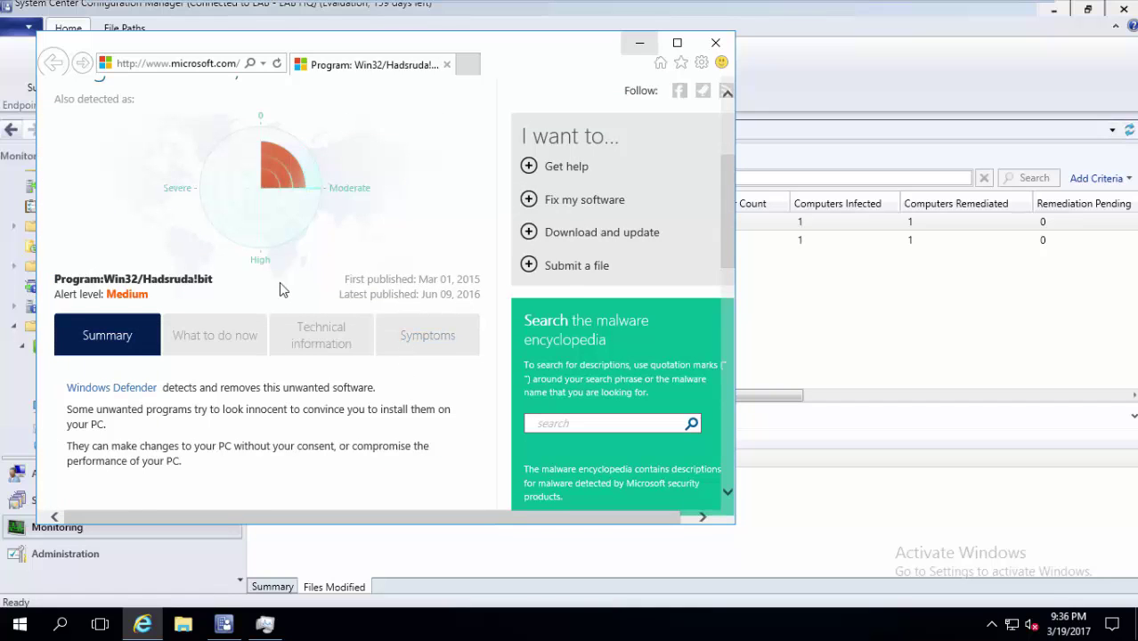
{"action": "scroll", "coordinate": [280, 282], "scroll_direction": "down", "scroll_amount": 1}
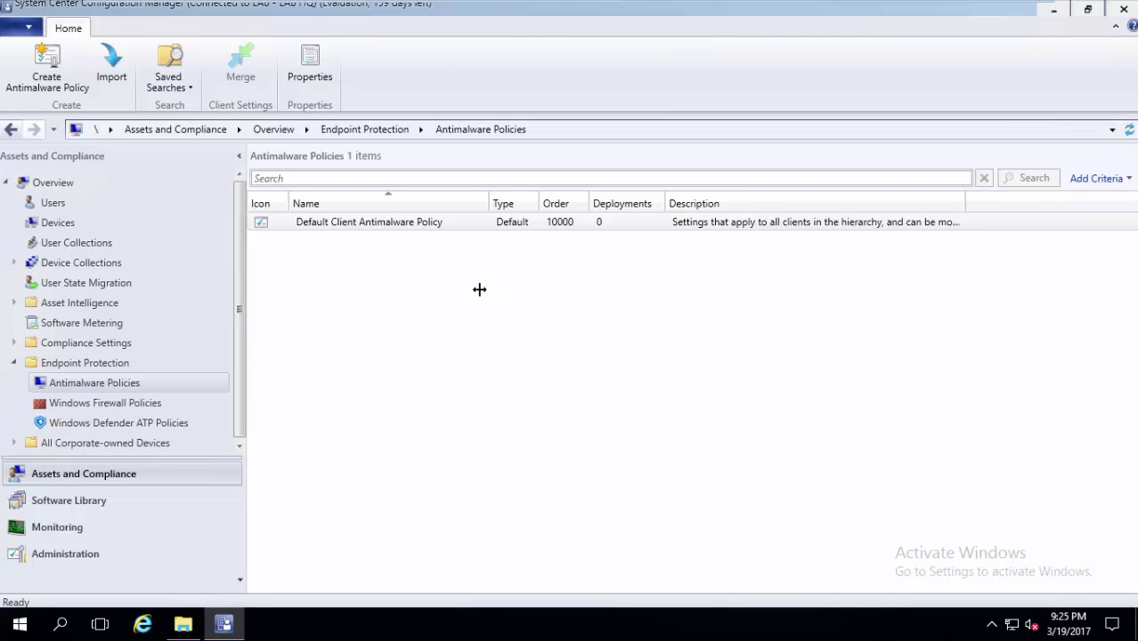
- Start a new Windows Firewall policy under Endpoint Protection in Assets and Compliance and name it "LAB FW Policy"
{"action": "left_click", "coordinate": [145, 403]}
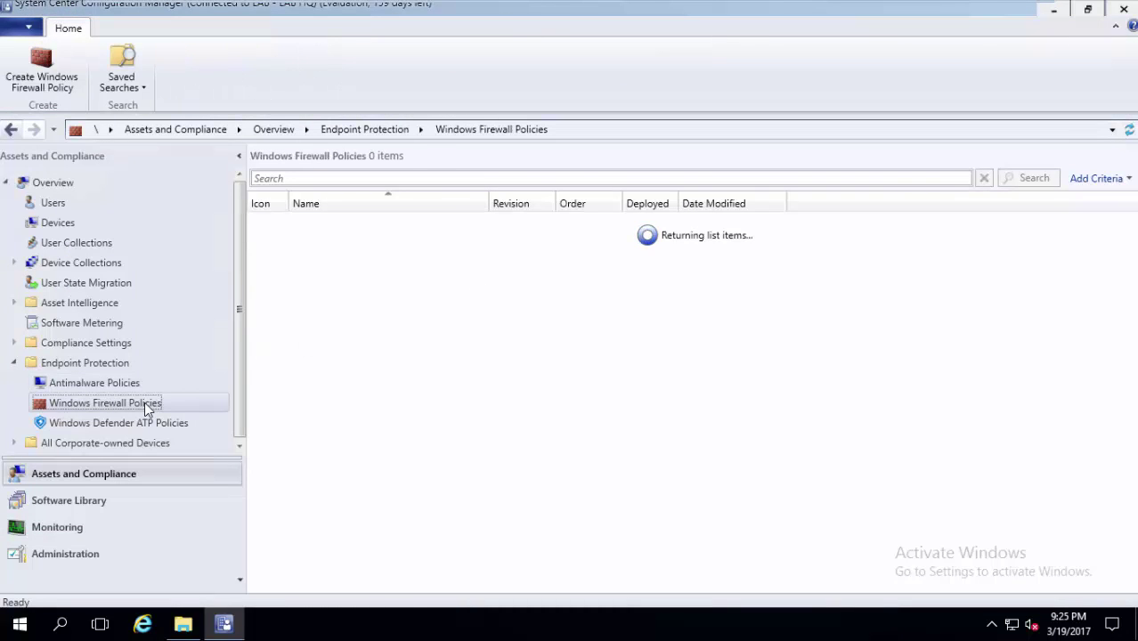
{"action": "left_click", "coordinate": [32, 78]}
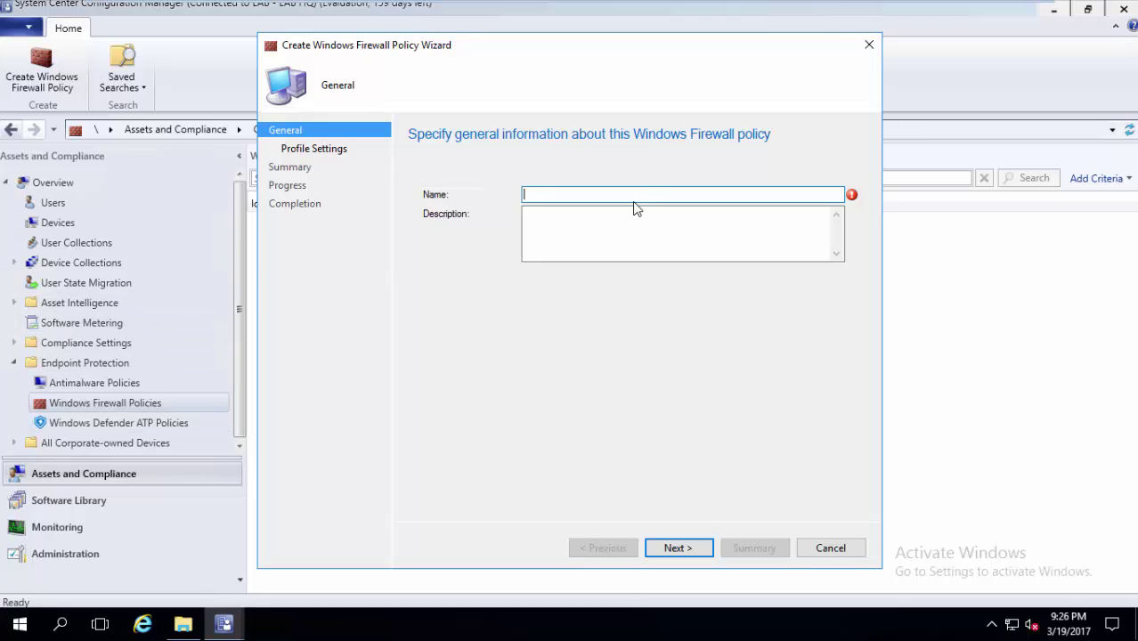
{"action": "key", "text": "shift+Tab"}
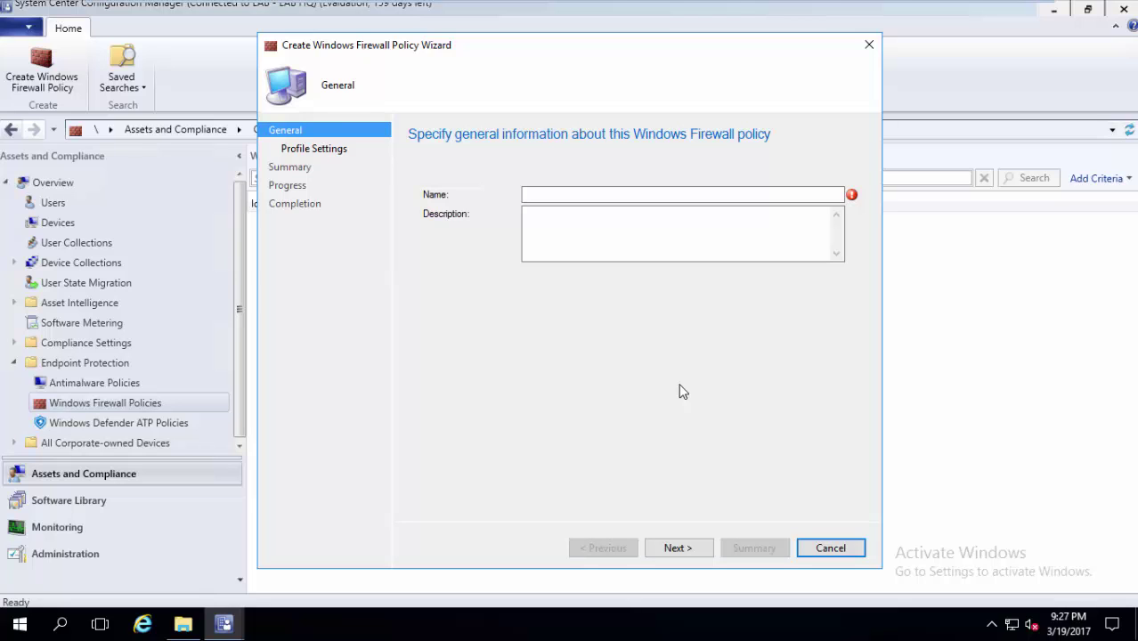
{"action": "left_click", "coordinate": [661, 195]}
{"action": "type", "text": "LAB"}
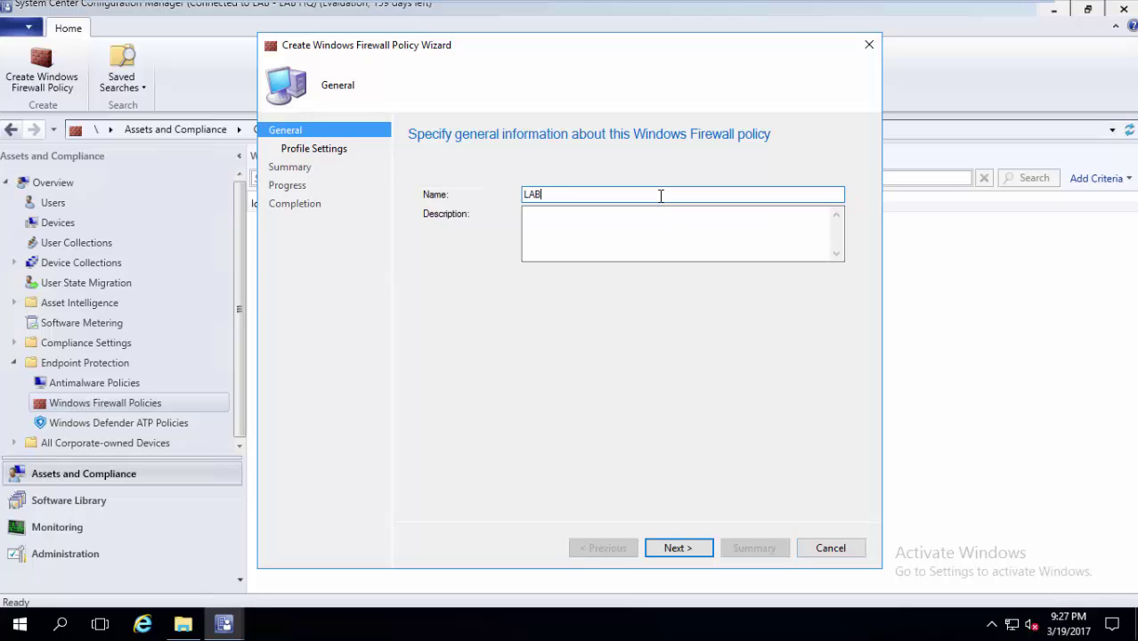
{"action": "type", "text": " FW Policy"}
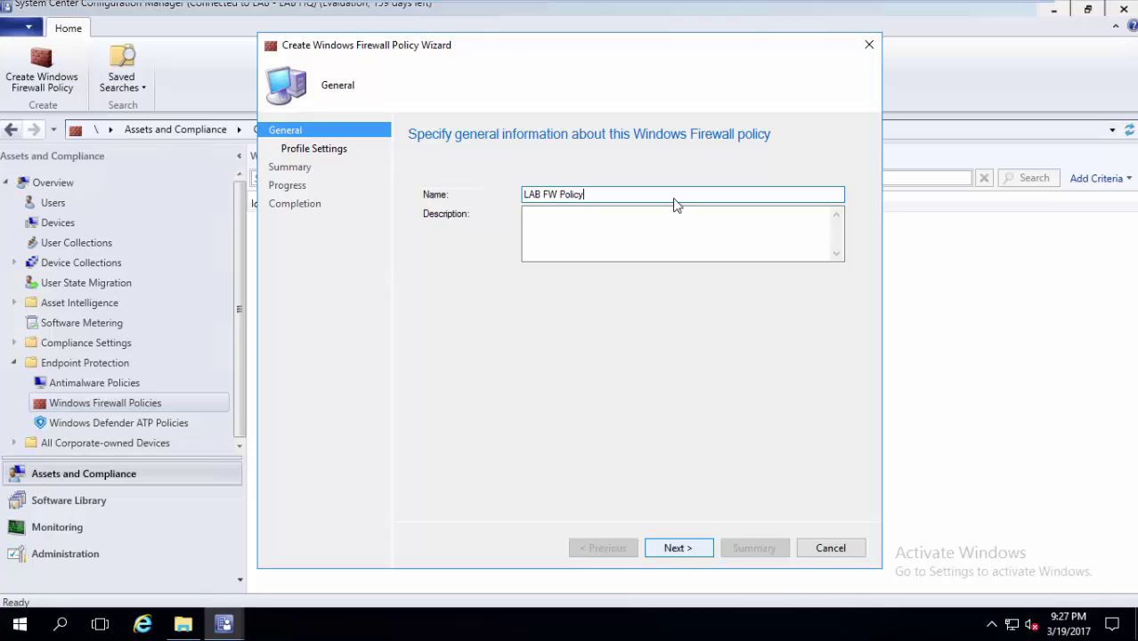
{"action": "key", "text": "Return"}
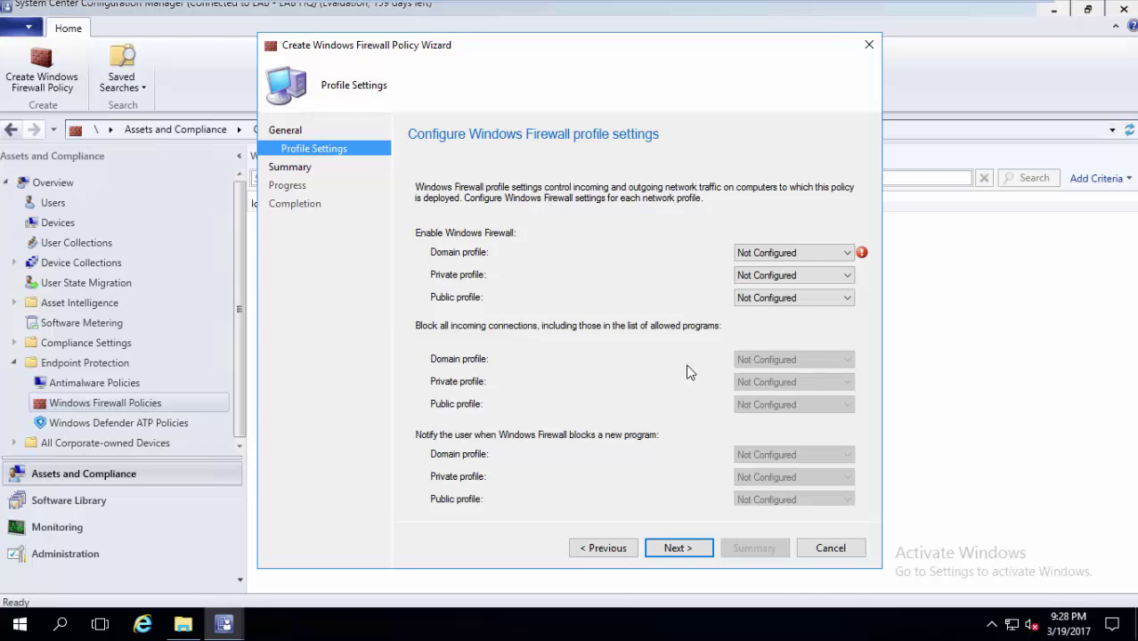
- Set Enable Windows Firewall to No for the domain profile and Yes for the private and public profiles, and finish creating the policy
{"action": "left_click", "coordinate": [821, 252]}
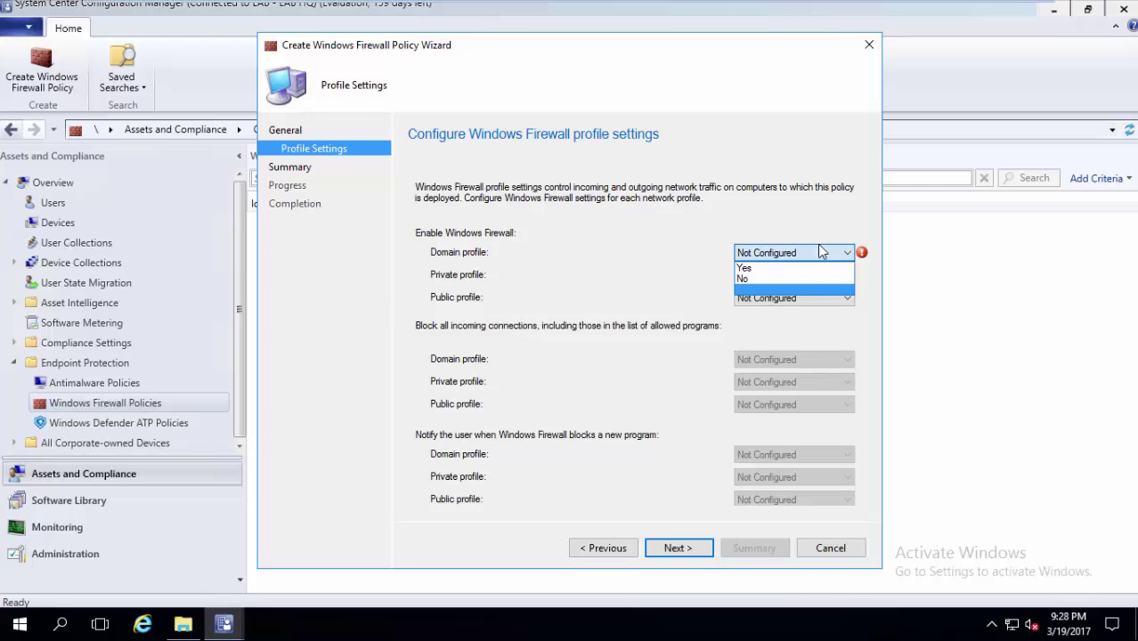
{"action": "left_click", "coordinate": [783, 278]}
{"action": "left_click", "coordinate": [784, 275]}
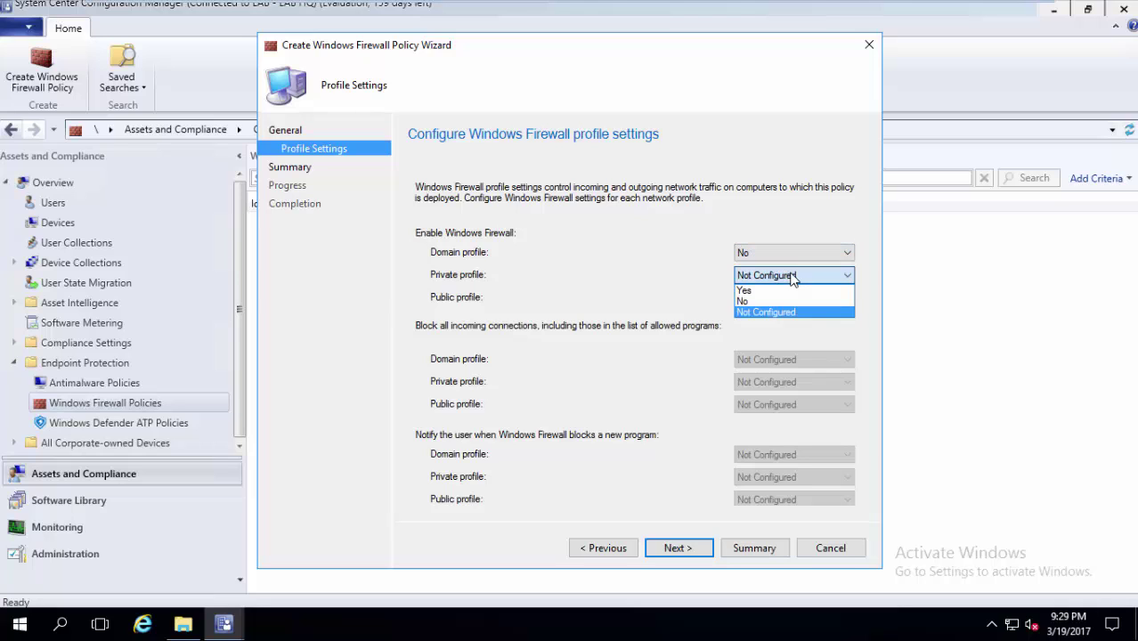
{"action": "left_click", "coordinate": [780, 290]}
{"action": "left_click", "coordinate": [779, 297]}
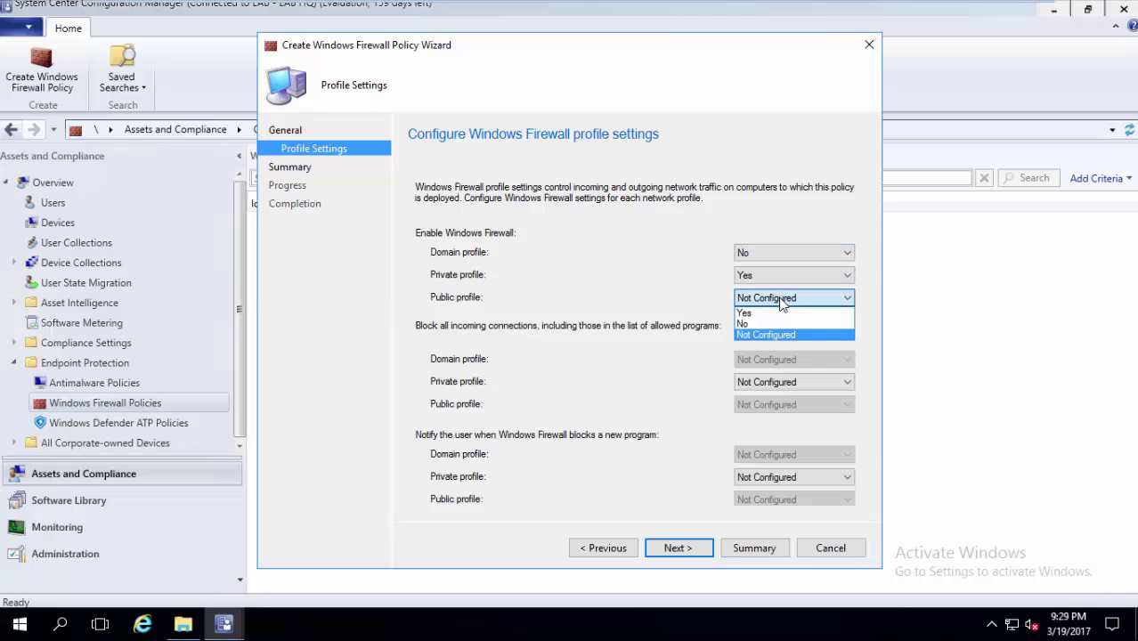
{"action": "left_click", "coordinate": [763, 313]}
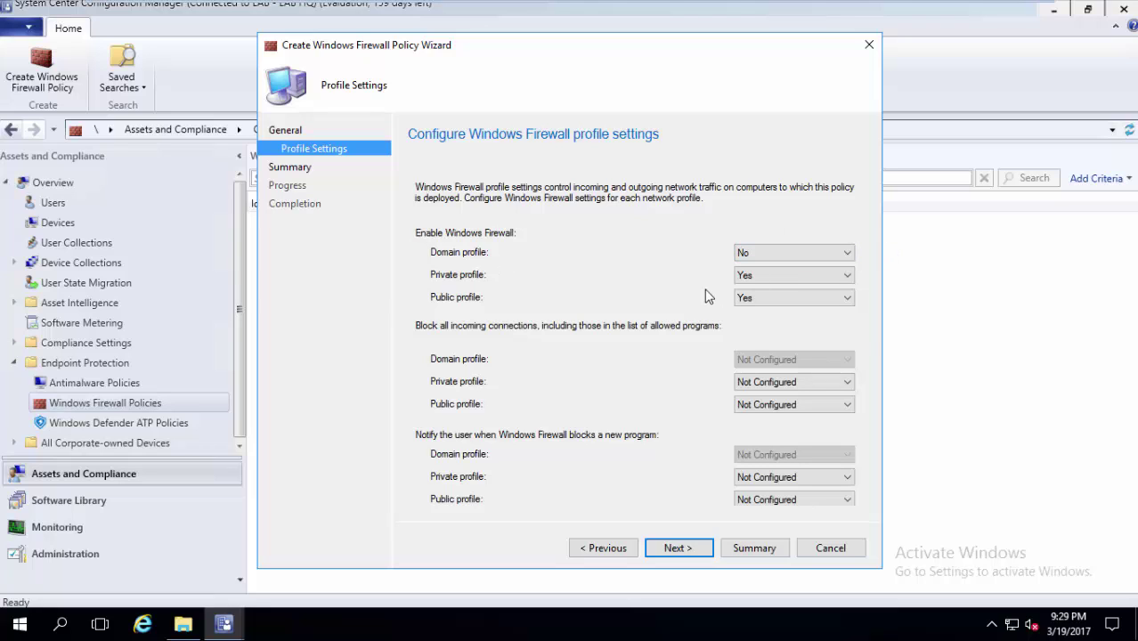
{"action": "left_click", "coordinate": [764, 384]}
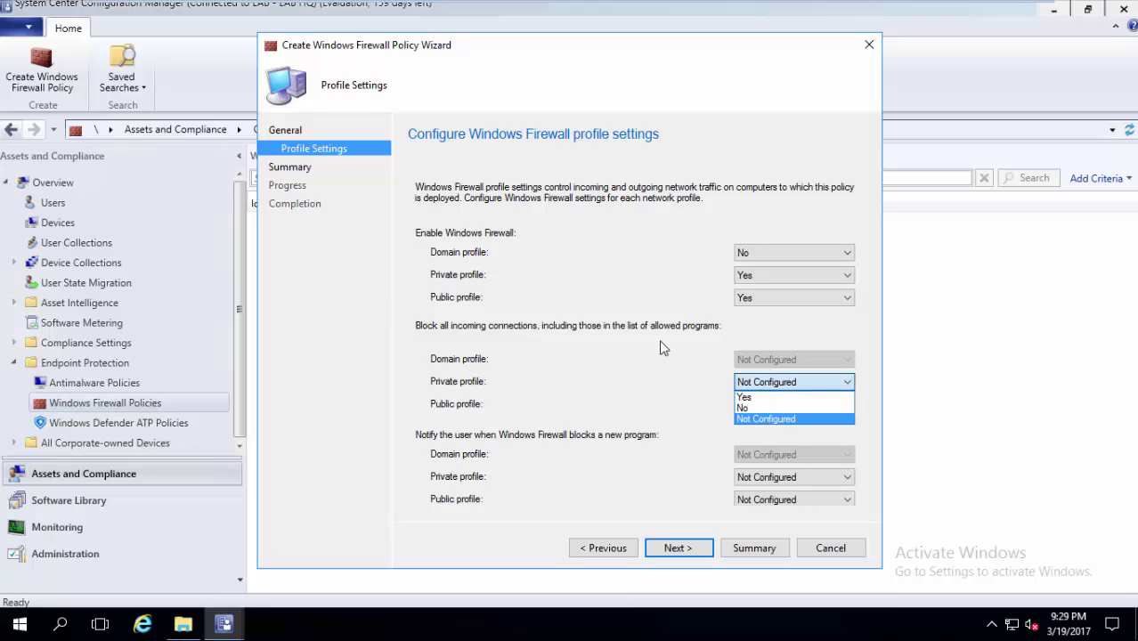
{"action": "left_click", "coordinate": [630, 379]}
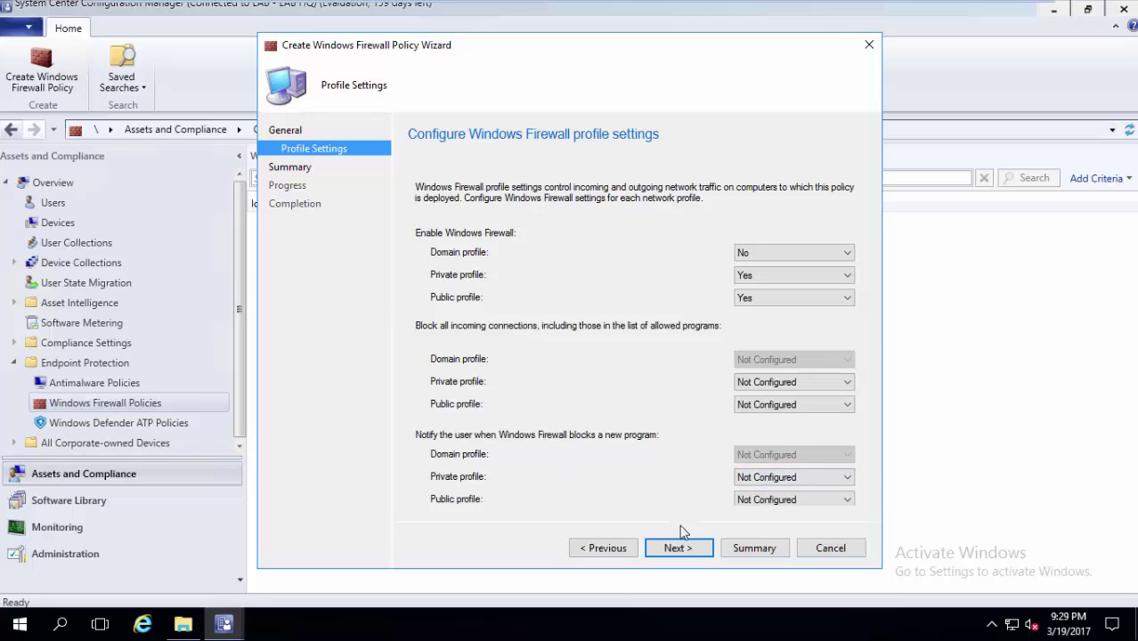
{"action": "left_click", "coordinate": [689, 549]}
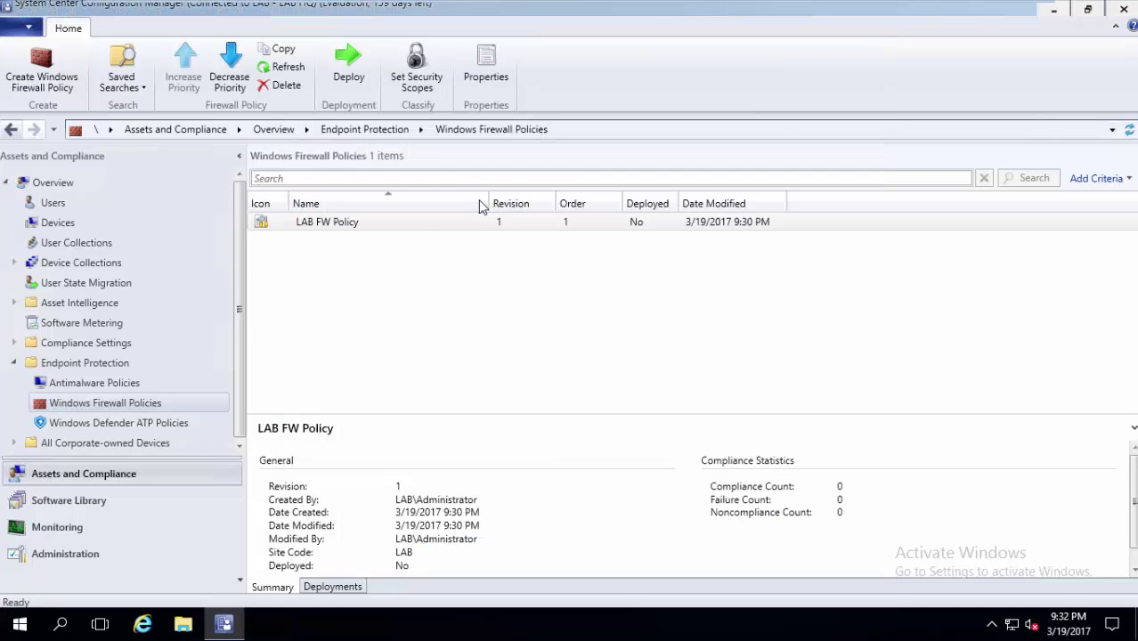
- Deploy LAB FW Policy to a device collection from the Operational folder, keeping the simple schedule of every 7 days
{"action": "left_click", "coordinate": [424, 222]}
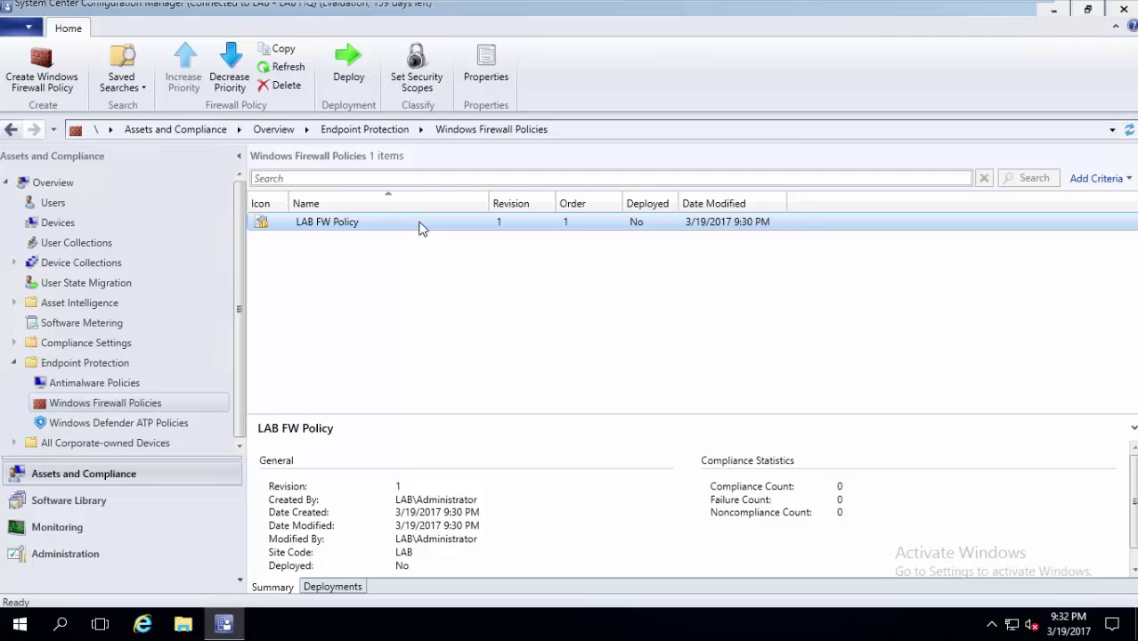
{"action": "left_click", "coordinate": [356, 77]}
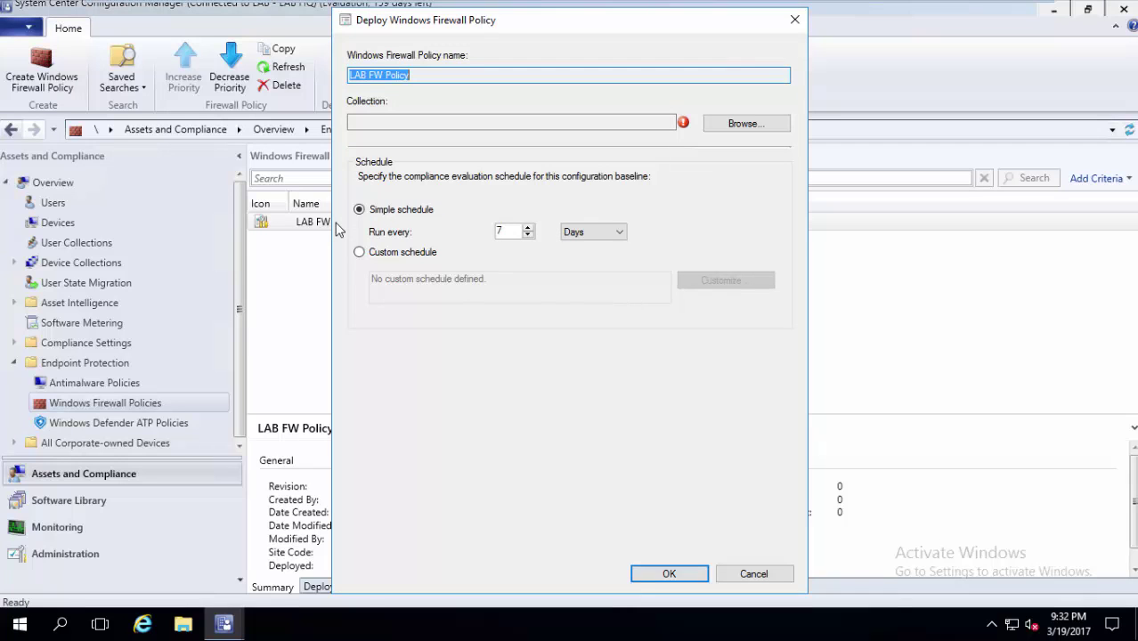
{"action": "left_click", "coordinate": [730, 129]}
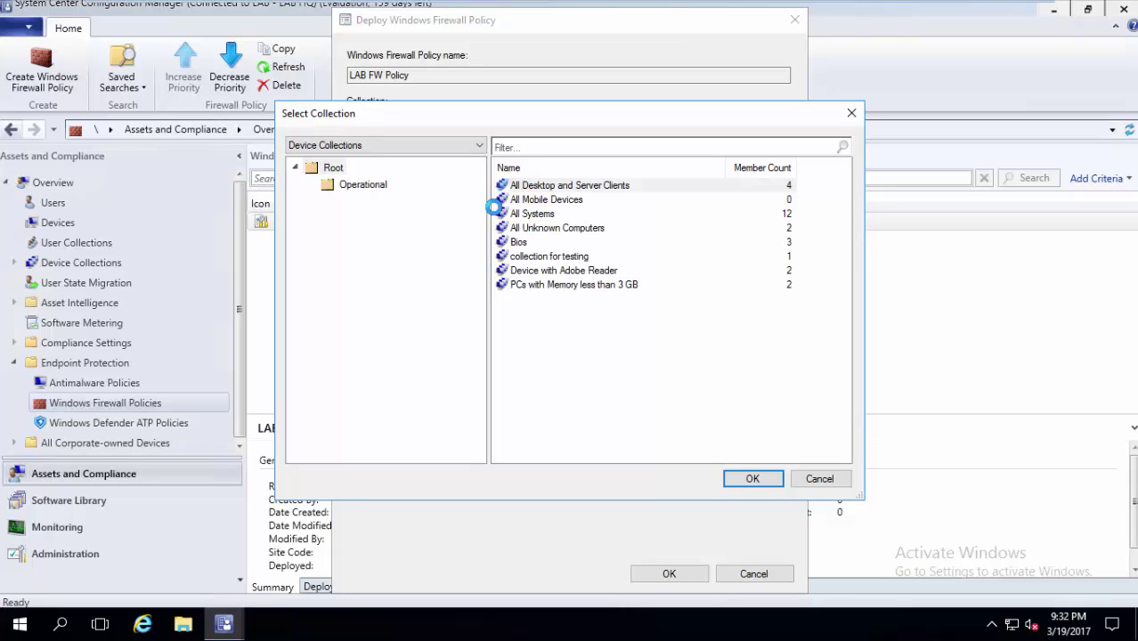
{"action": "left_click", "coordinate": [372, 185]}
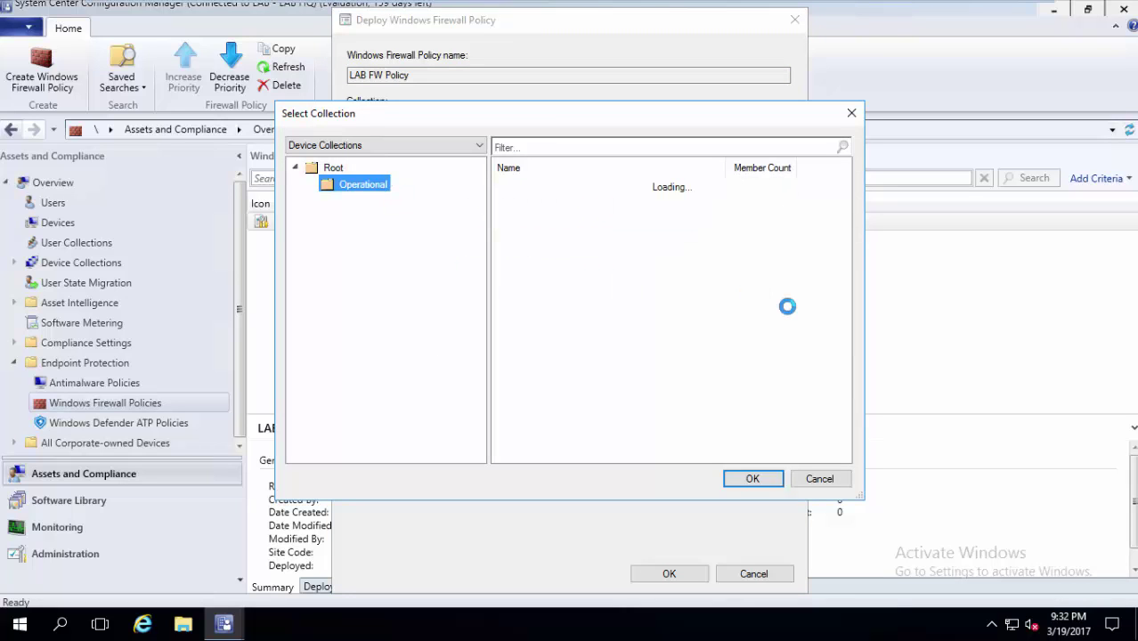
{"action": "left_click_drag", "start_coordinate": [844, 251], "coordinate": [694, 455]}
{"action": "left_click", "coordinate": [699, 454]}
{"action": "left_click", "coordinate": [744, 486]}
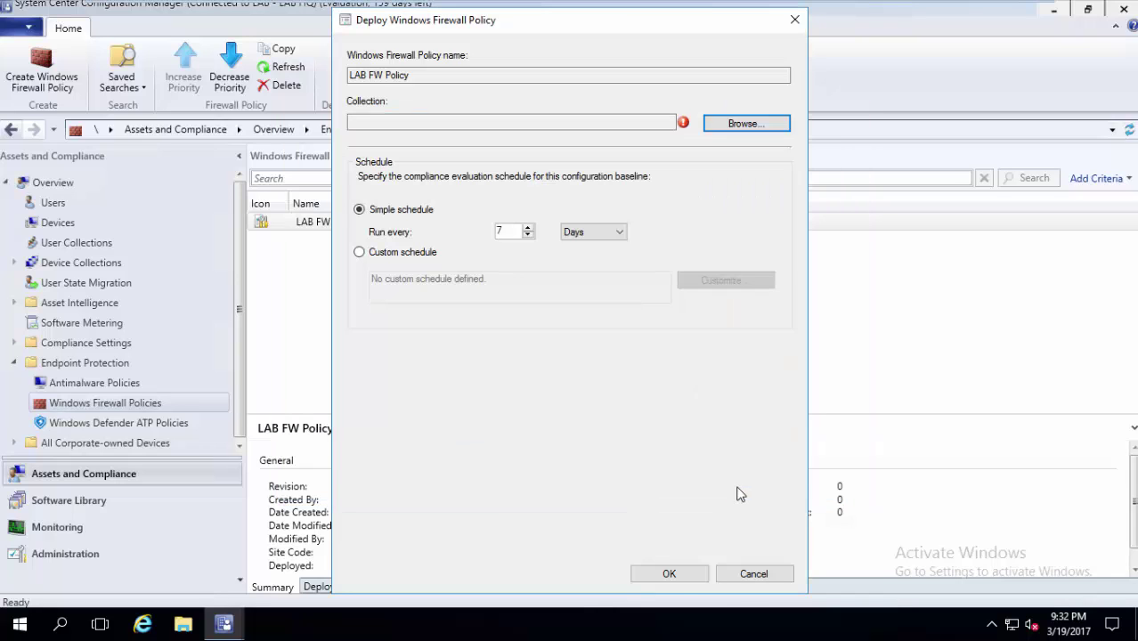
{"action": "left_click", "coordinate": [668, 575]}
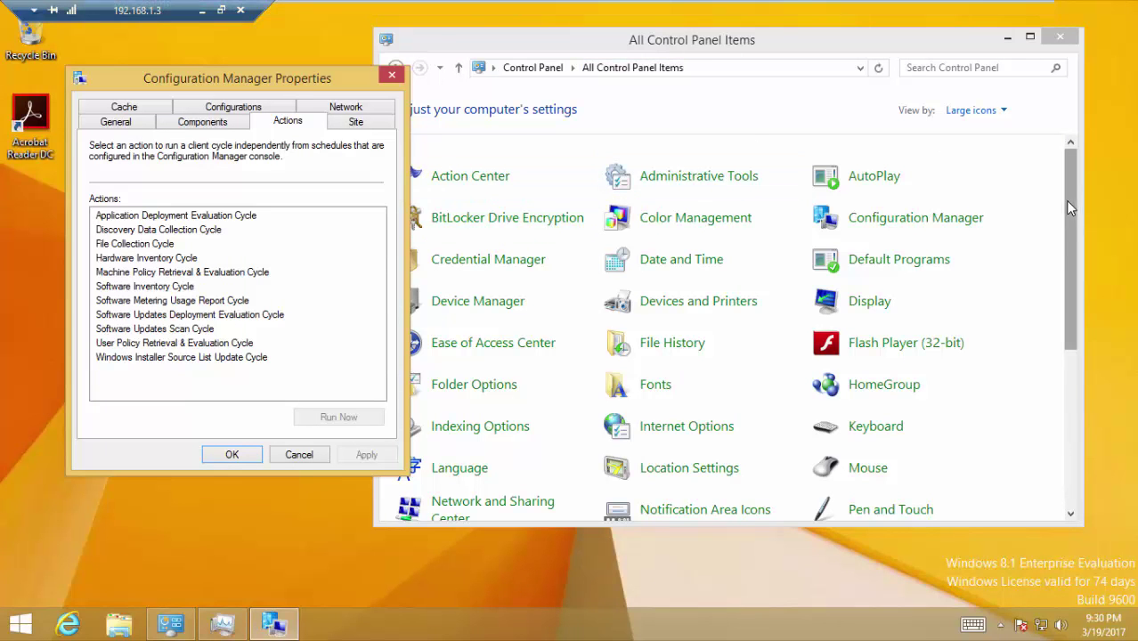
- On the Windows 8.1 client, check the Windows Firewall state and run the Machine Policy Retrieval & Evaluation Cycle
{"action": "left_click_drag", "start_coordinate": [1065, 200], "coordinate": [1065, 411]}
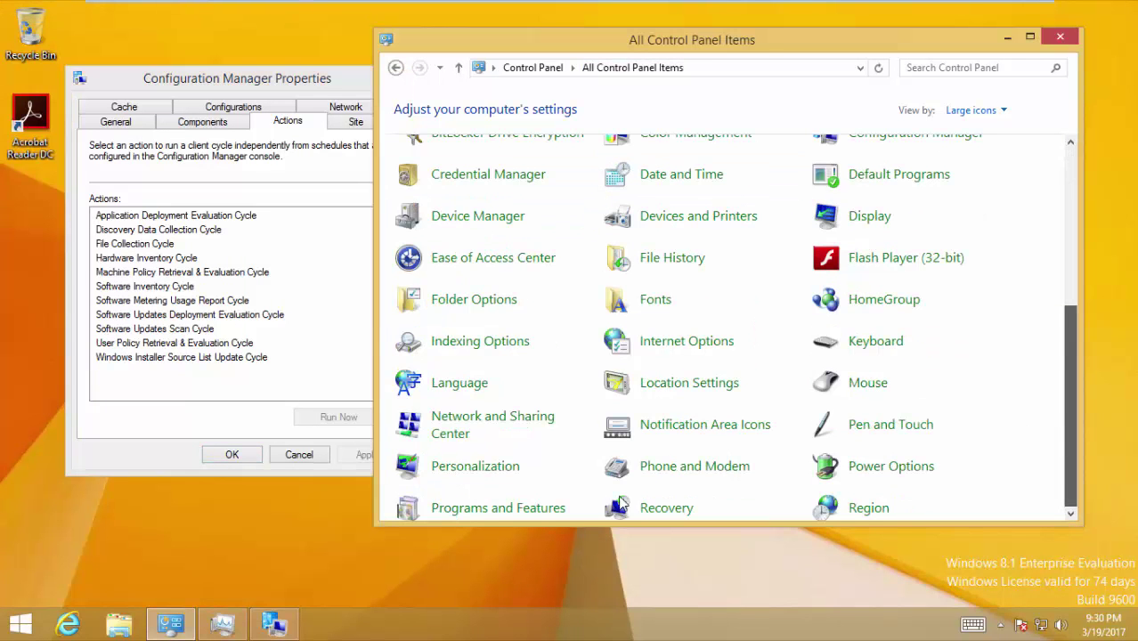
{"action": "scroll", "coordinate": [712, 503], "scroll_direction": "down", "scroll_amount": 3}
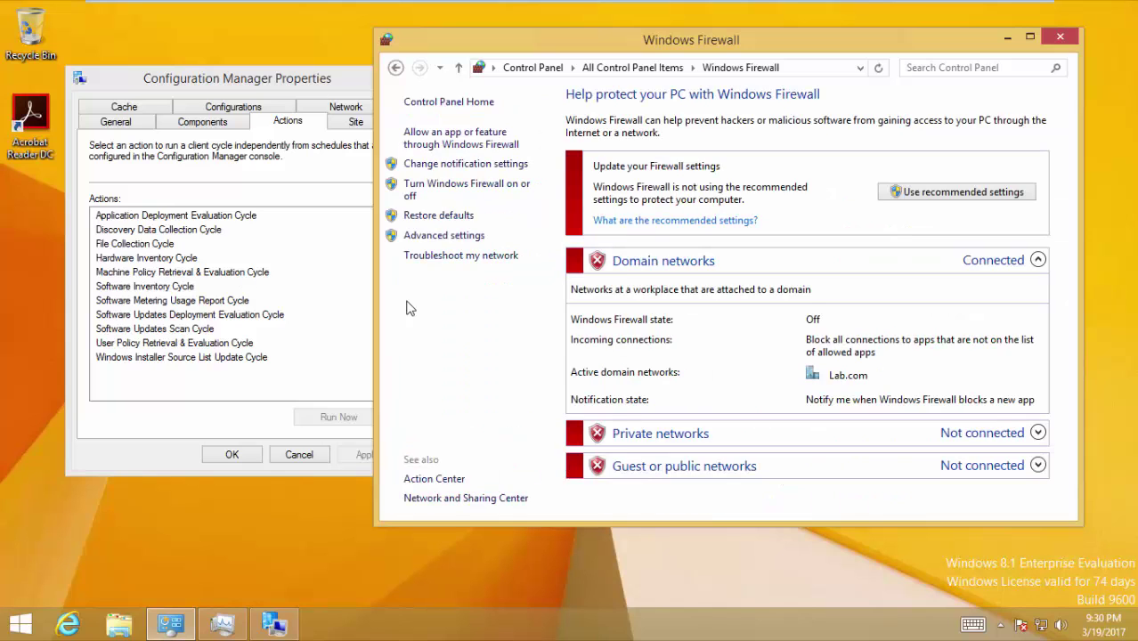
{"action": "left_click", "coordinate": [220, 274]}
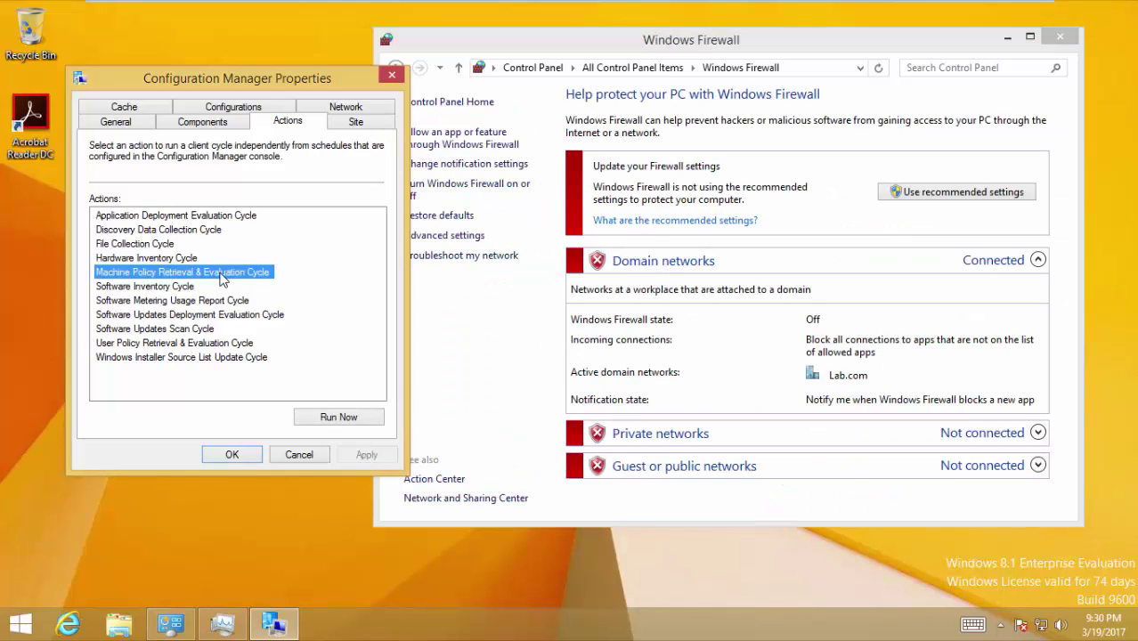
{"action": "left_click", "coordinate": [329, 418]}
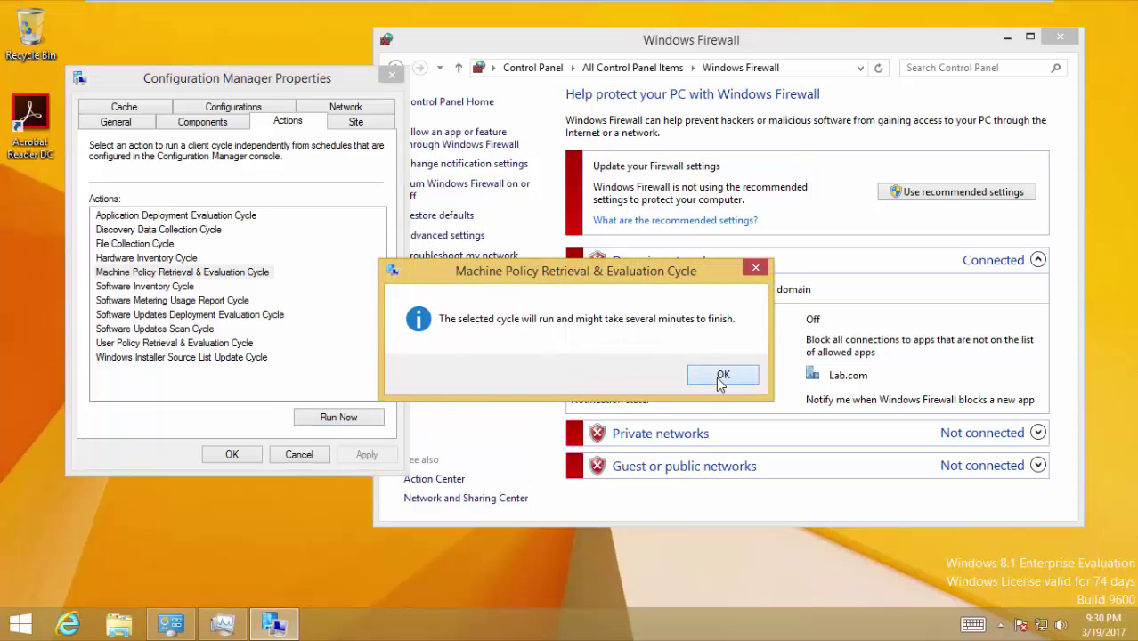
{"action": "left_click", "coordinate": [722, 375]}
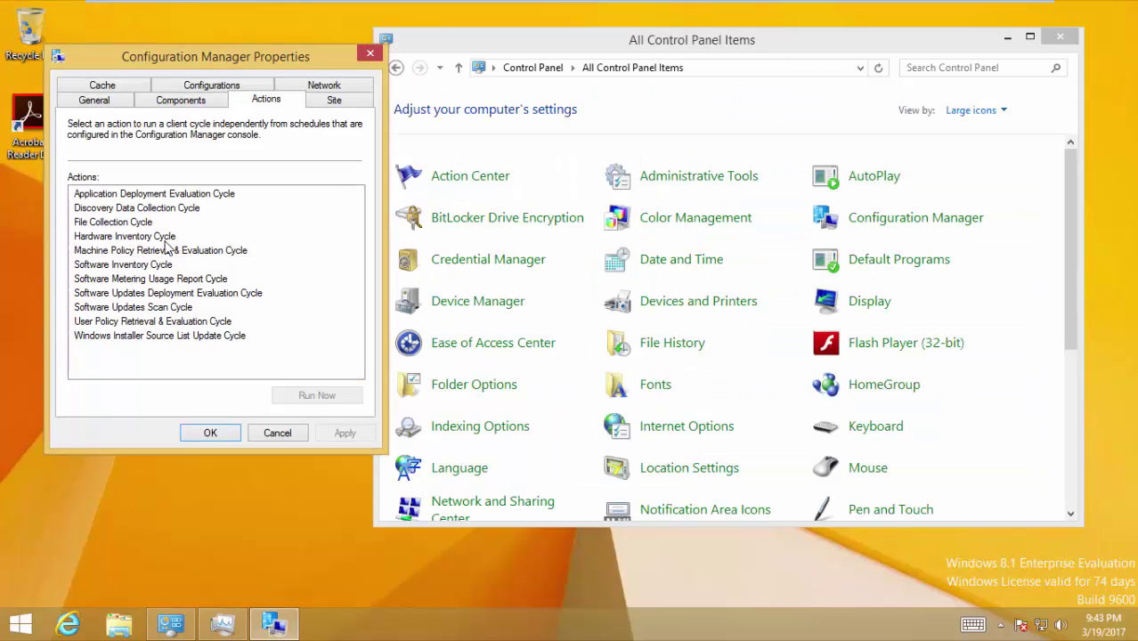
{"action": "left_click", "coordinate": [161, 254]}
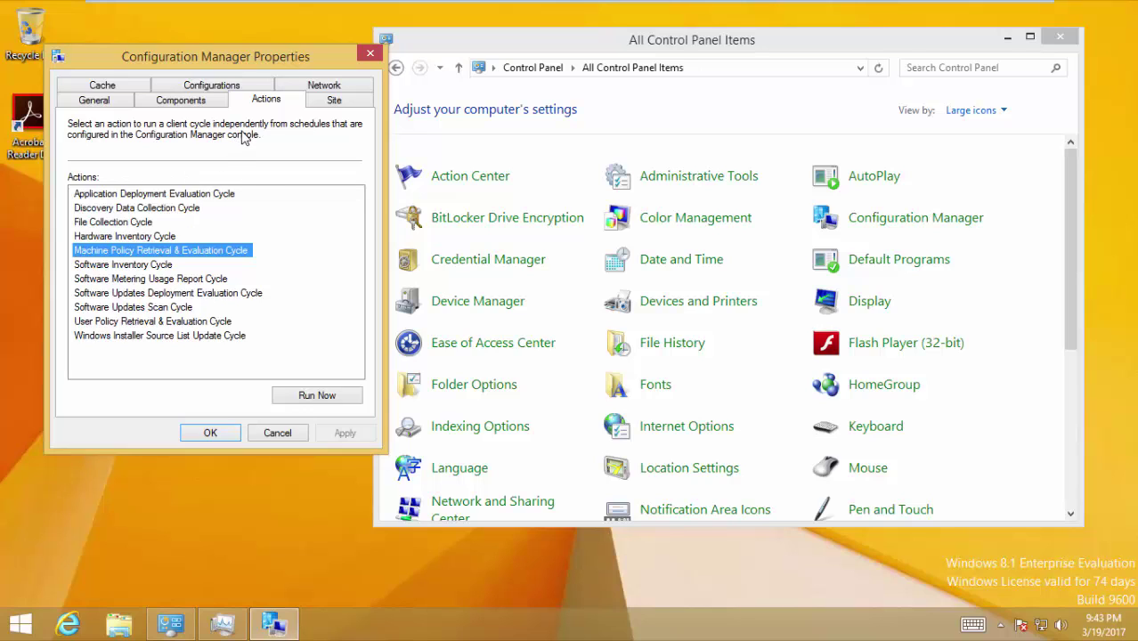
- Evaluate the LAB FW Policy baseline in the client's assigned configurations, and check the firewall state in Windows Firewall
{"action": "left_click", "coordinate": [241, 86]}
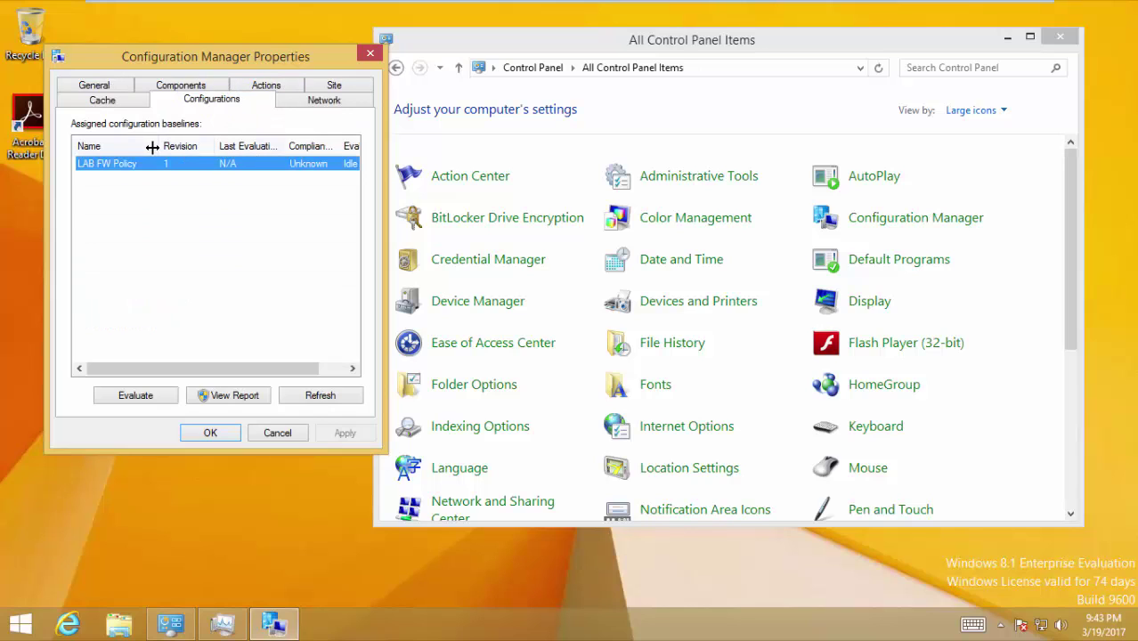
{"action": "left_click_drag", "start_coordinate": [152, 147], "coordinate": [139, 147]}
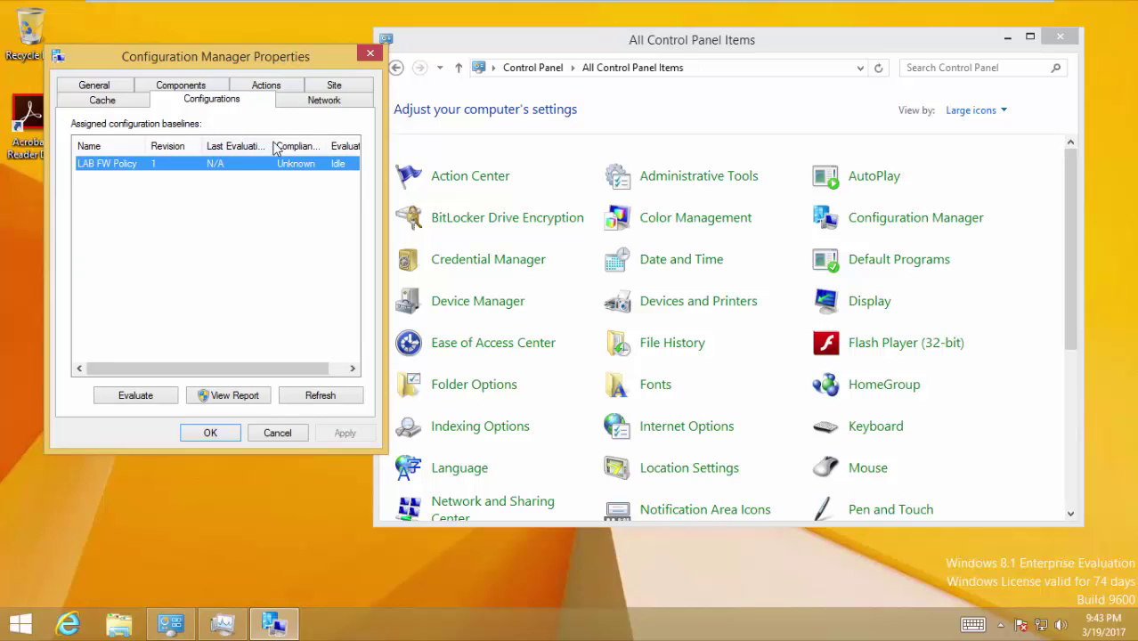
{"action": "left_click_drag", "start_coordinate": [273, 145], "coordinate": [237, 145]}
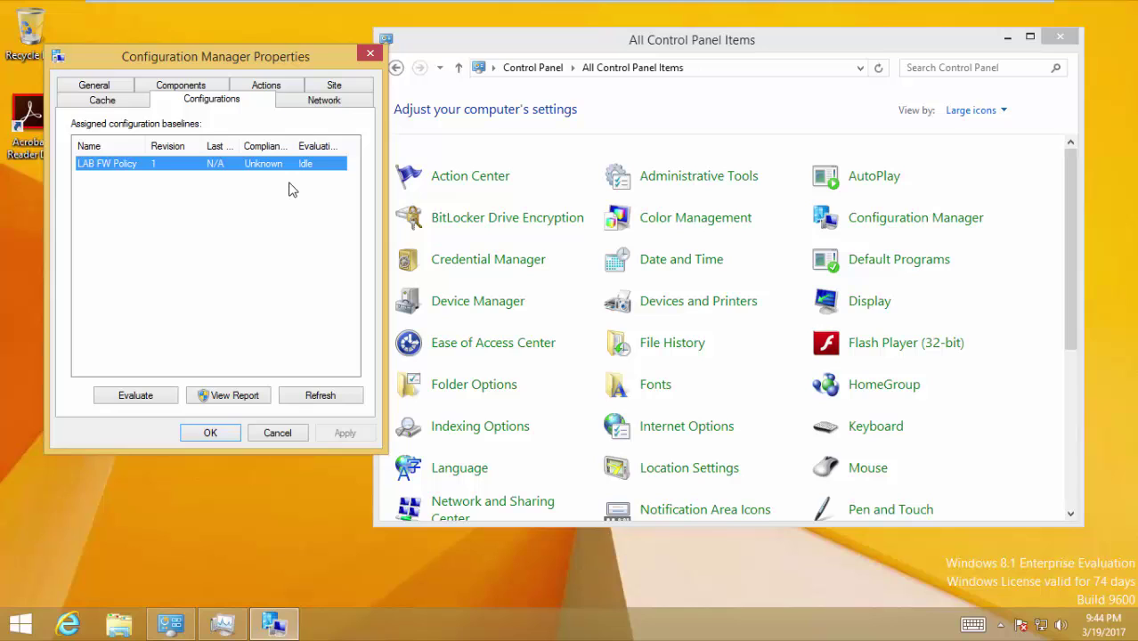
{"action": "left_click", "coordinate": [154, 396]}
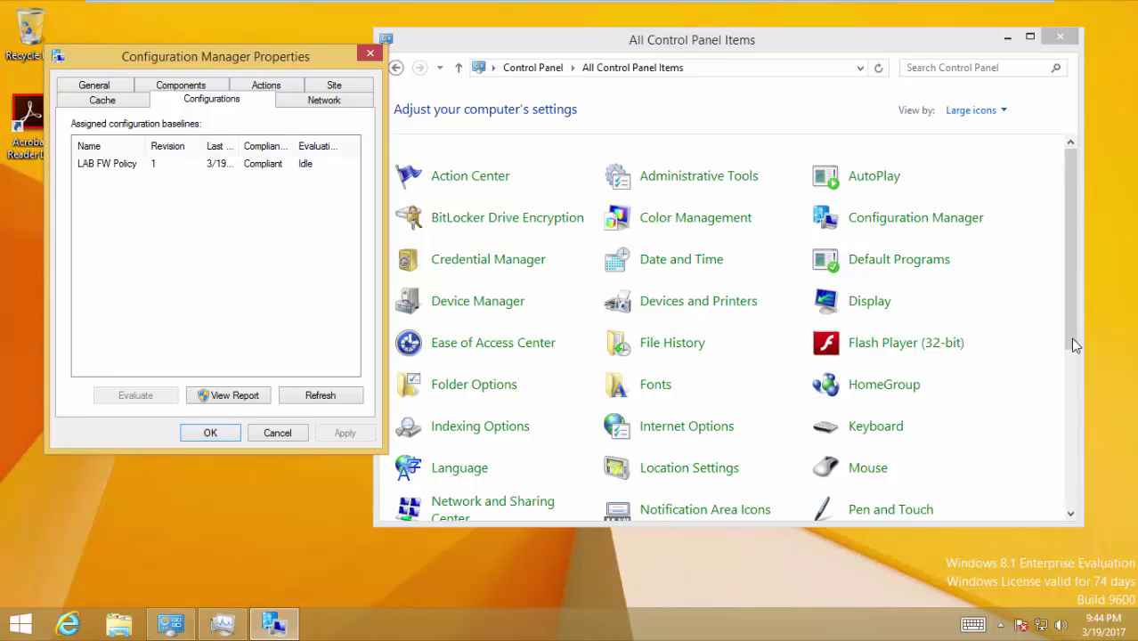
{"action": "left_click_drag", "start_coordinate": [1070, 337], "coordinate": [1063, 503]}
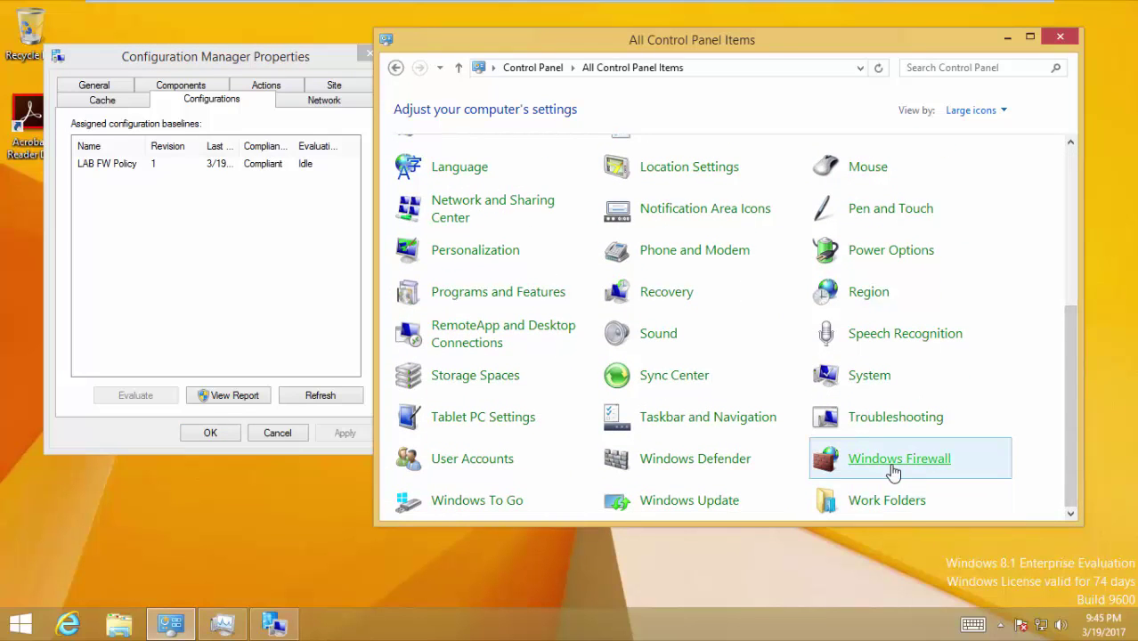
{"action": "left_click", "coordinate": [893, 471]}
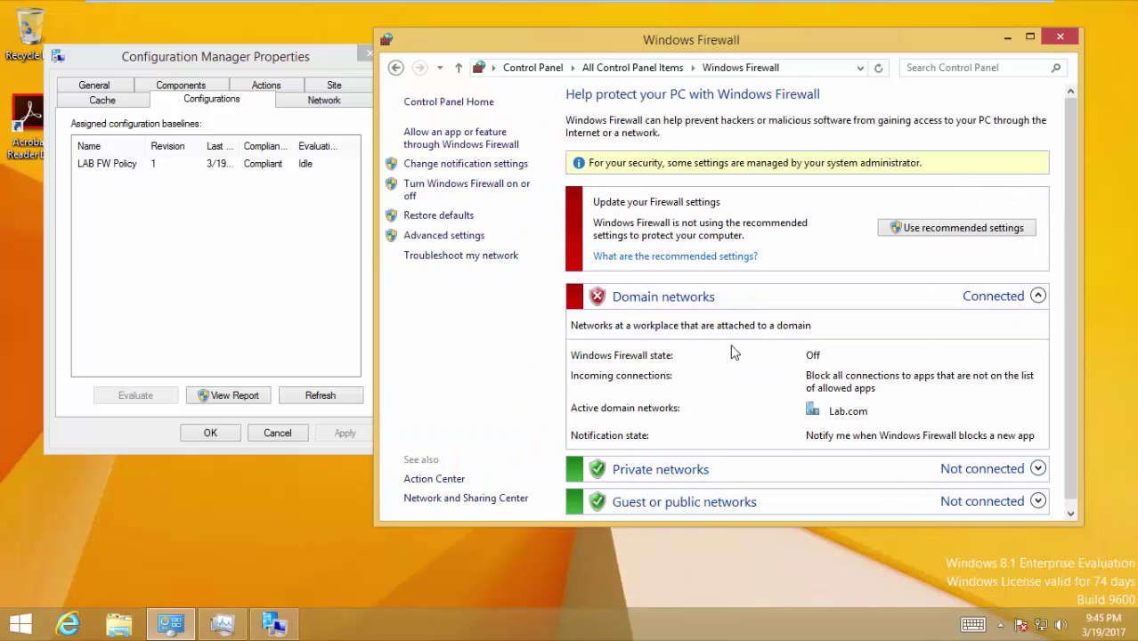